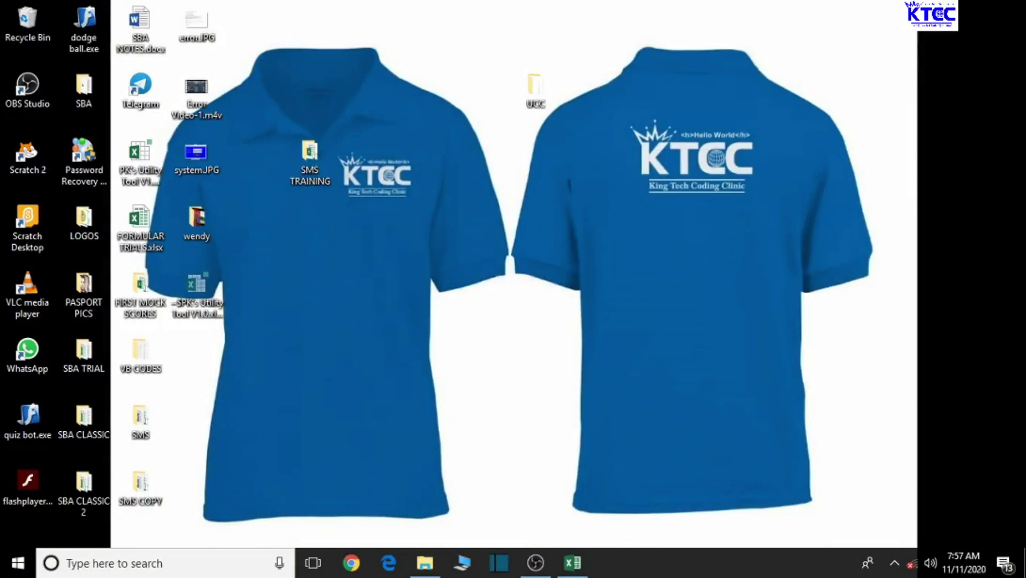
- Switch to the SMS TRAINING workbook in Excel and add a new worksheet after TEACHERS EMIS DATA
{"action": "left_click", "coordinate": [583, 572]}
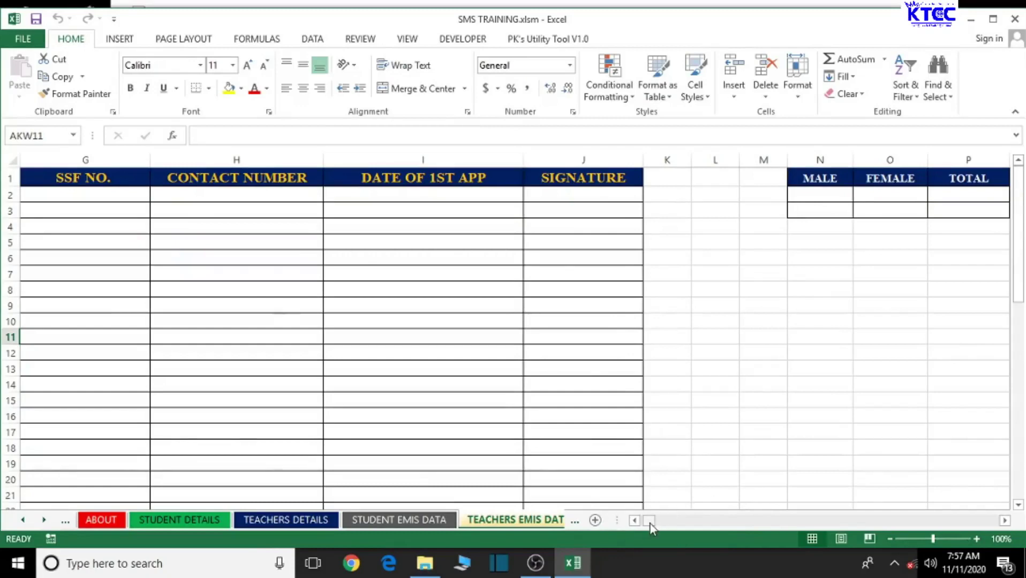
{"action": "left_click_drag", "start_coordinate": [650, 523], "coordinate": [642, 528]}
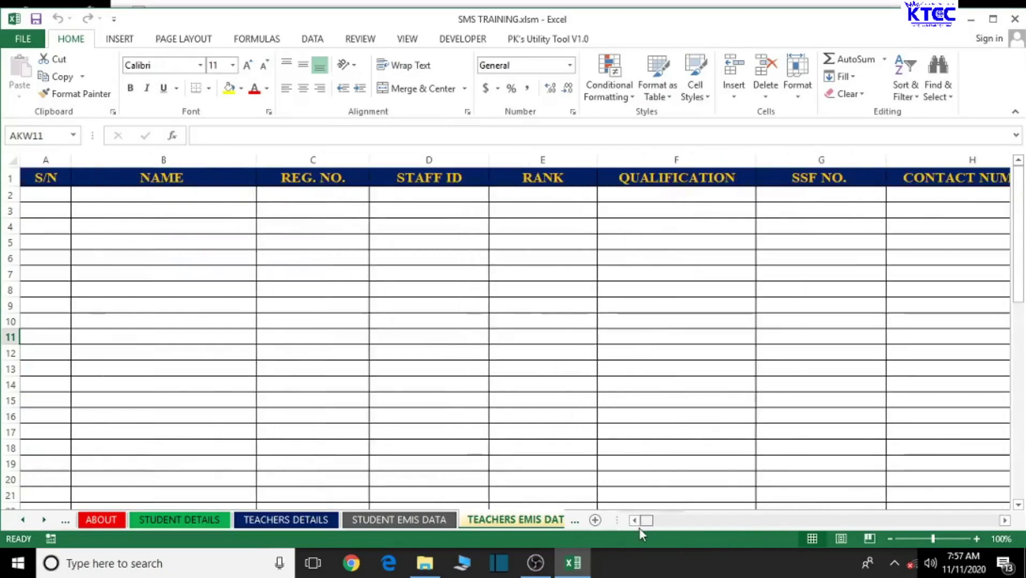
{"action": "left_click", "coordinate": [595, 520]}
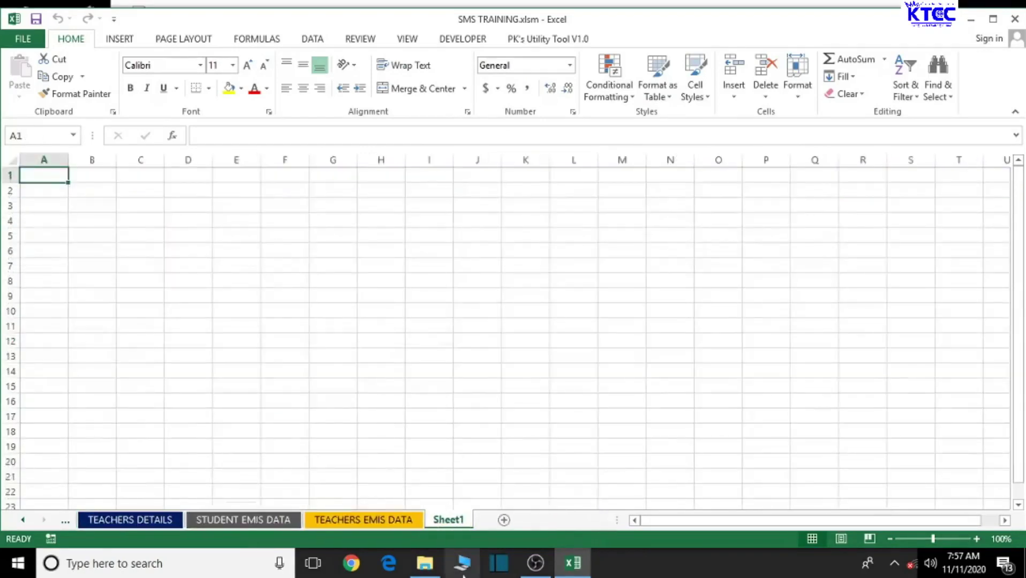
- Rename the new worksheet as FEES COLLECTION
{"action": "double_click", "coordinate": [445, 519]}
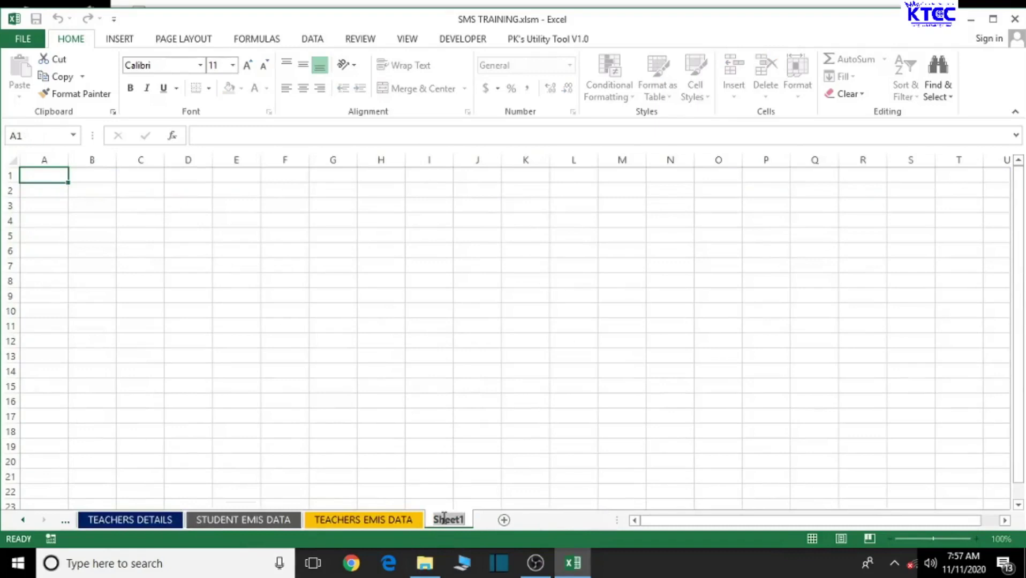
{"action": "type", "text": "fe"}
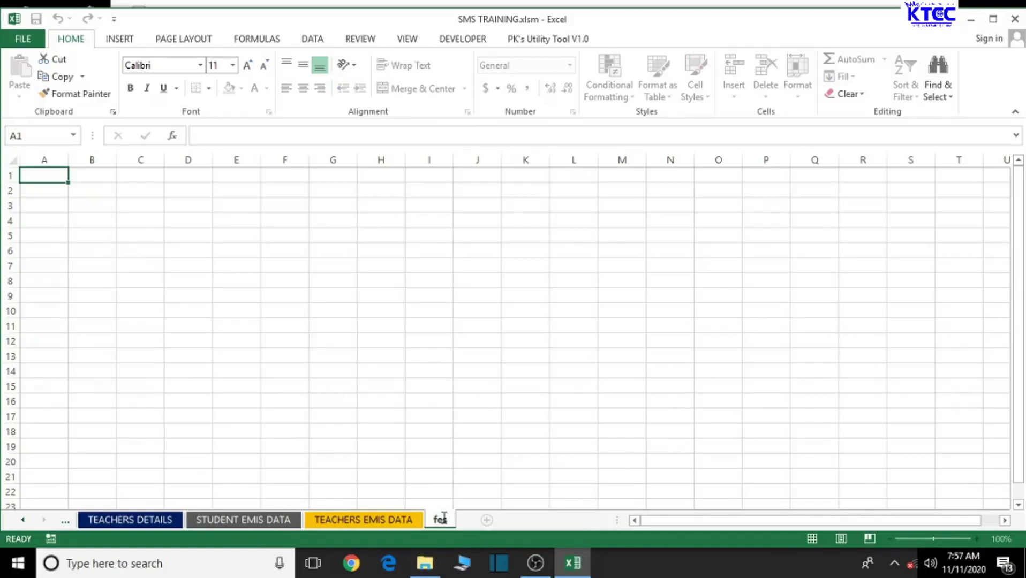
{"action": "key", "text": "BackSpace"}
{"action": "key", "text": "BackSpace"}
{"action": "type", "text": "FEES COLLECTION"}
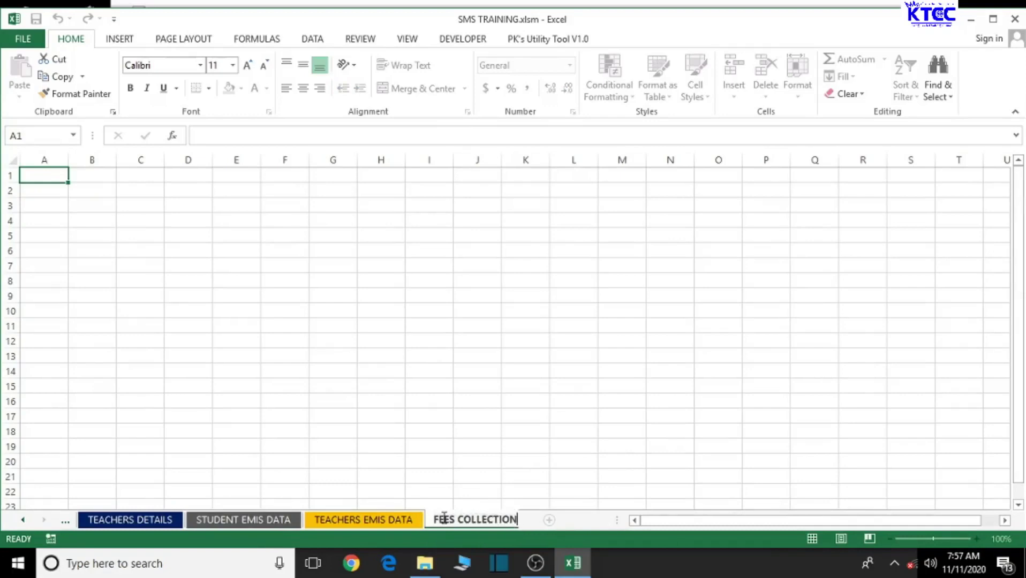
{"action": "left_click", "coordinate": [600, 428]}
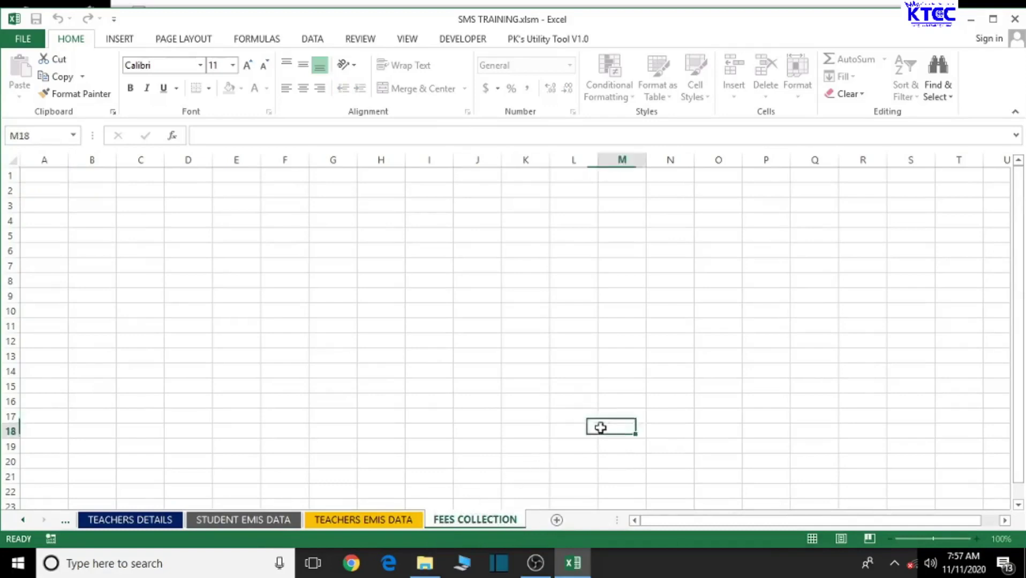
- Apply a theme tab colour to the FEES COLLECTION sheet and check it from the neighbouring sheet
{"action": "right_click", "coordinate": [492, 523]}
{"action": "mouse_move", "coordinate": [560, 456]}
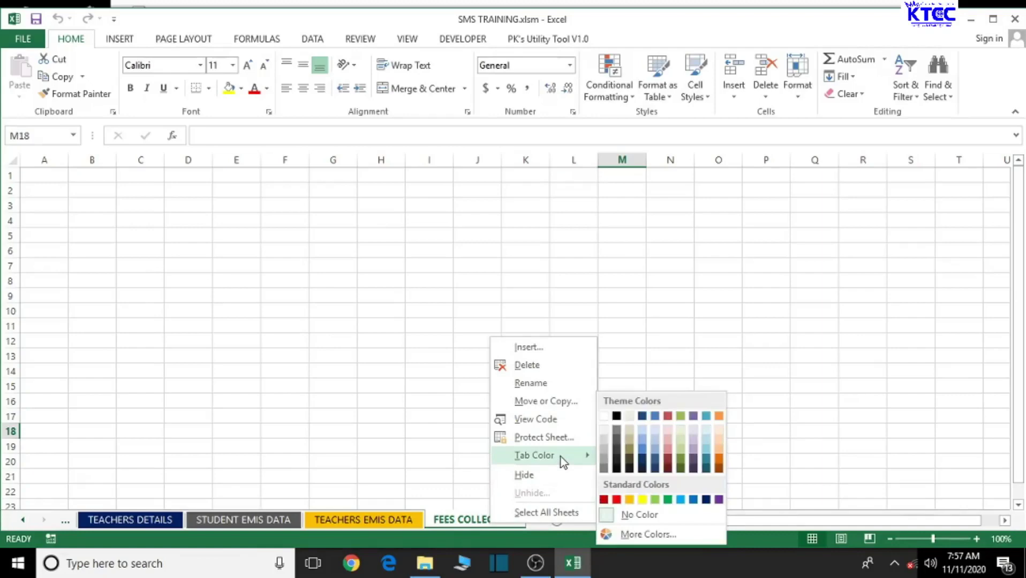
{"action": "left_click", "coordinate": [614, 450]}
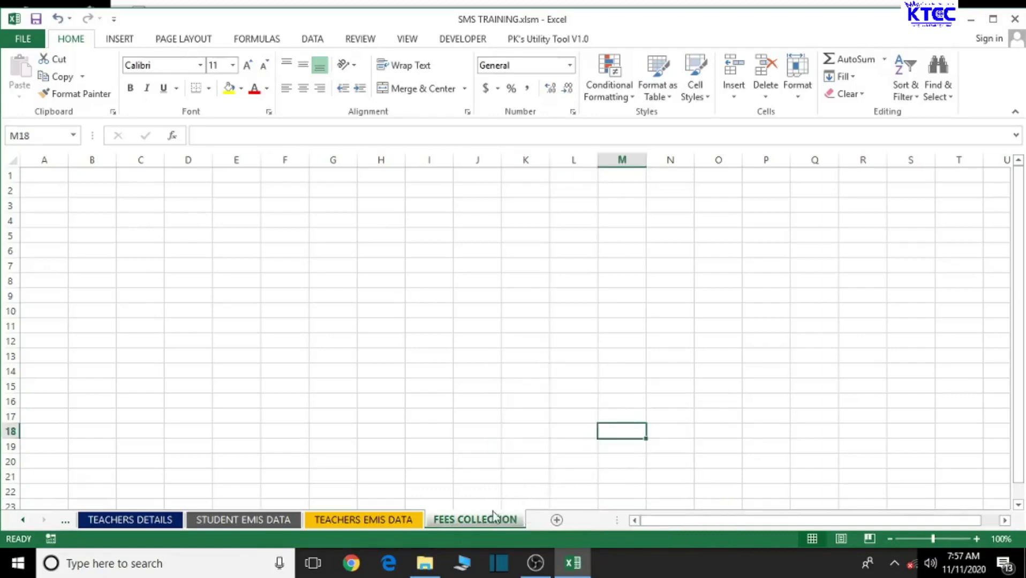
{"action": "left_click", "coordinate": [389, 526]}
{"action": "left_click", "coordinate": [458, 522]}
- Enter the column headings ADM. NO., NAME and CLASS in cells A5 to C5 of the FEES COLLECTION sheet
{"action": "left_click", "coordinate": [35, 239]}
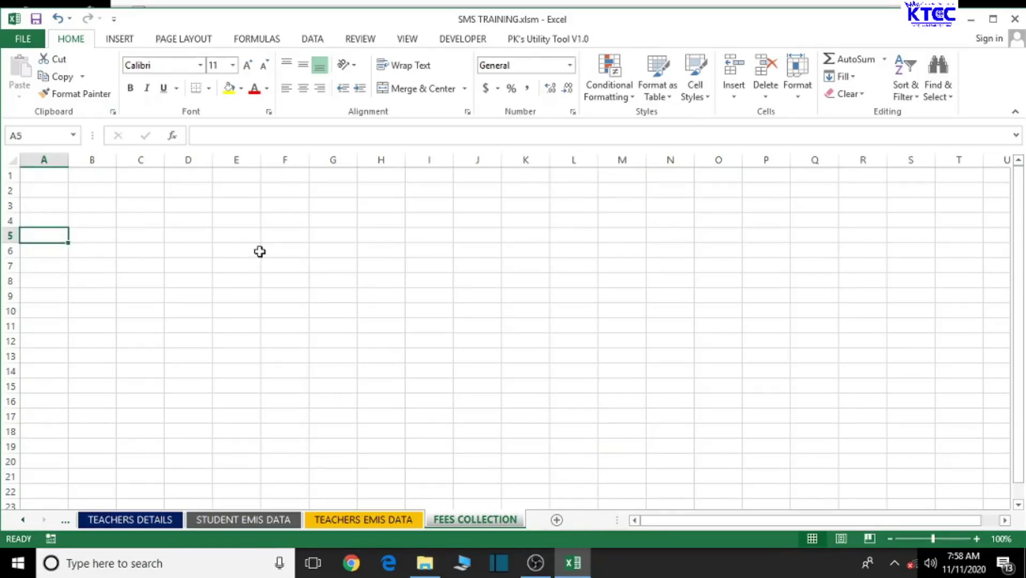
{"action": "type", "text": "AD"}
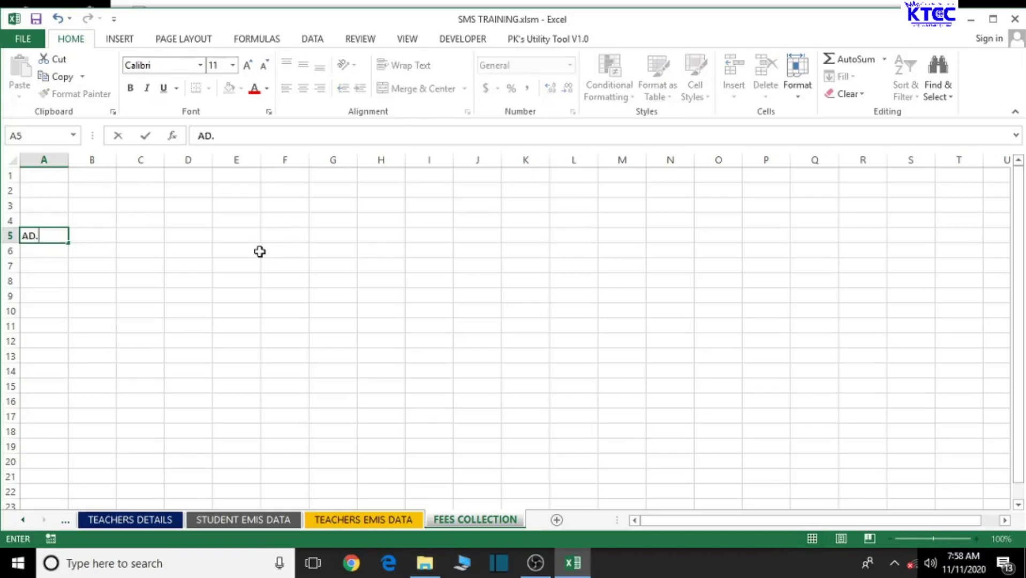
{"action": "type", "text": "M. NO."}
{"action": "key", "text": "Tab"}
{"action": "type", "text": "NAME"}
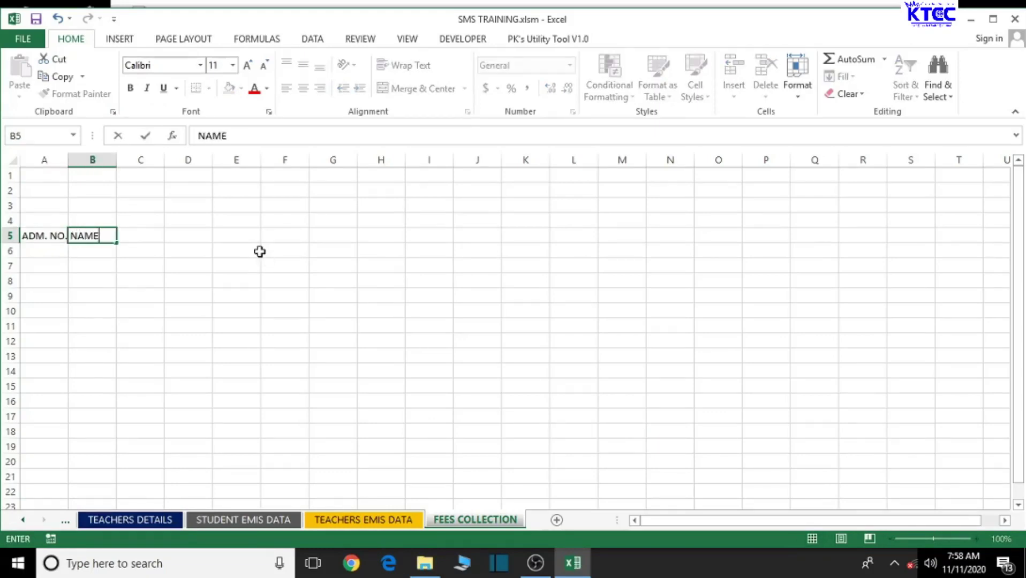
{"action": "key", "text": "Tab"}
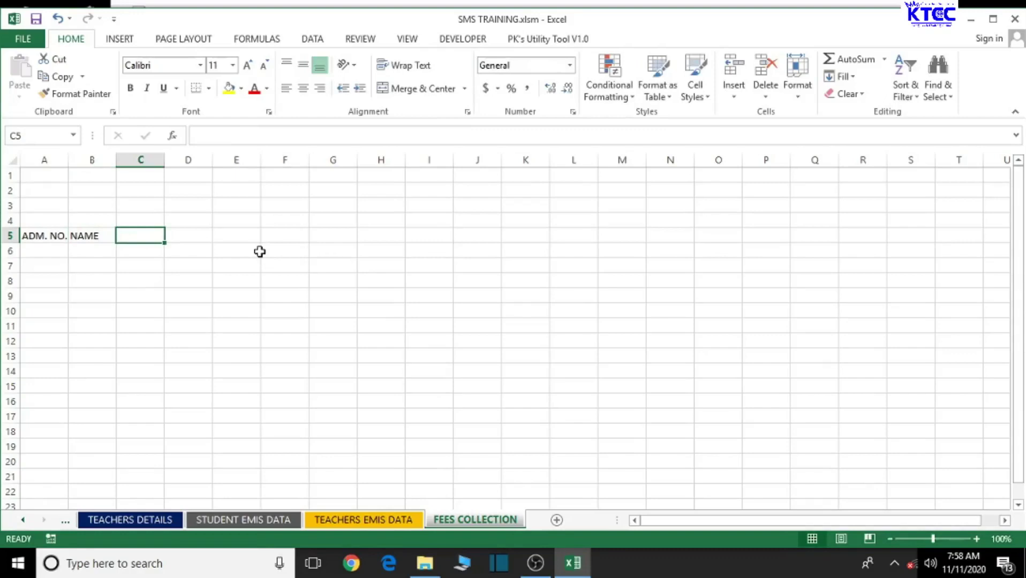
{"action": "type", "text": "CLASS"}
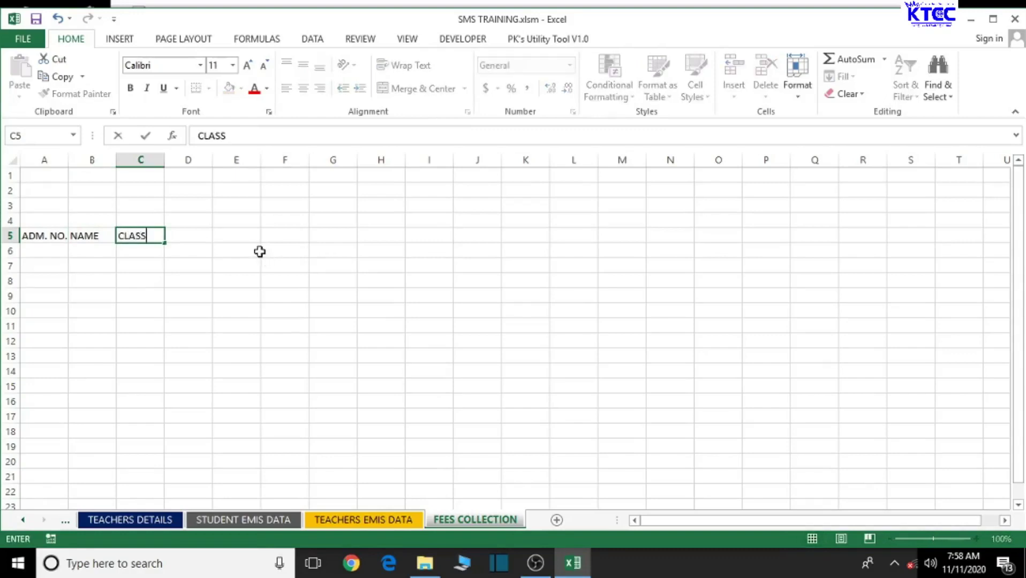
{"action": "key", "text": "Tab"}
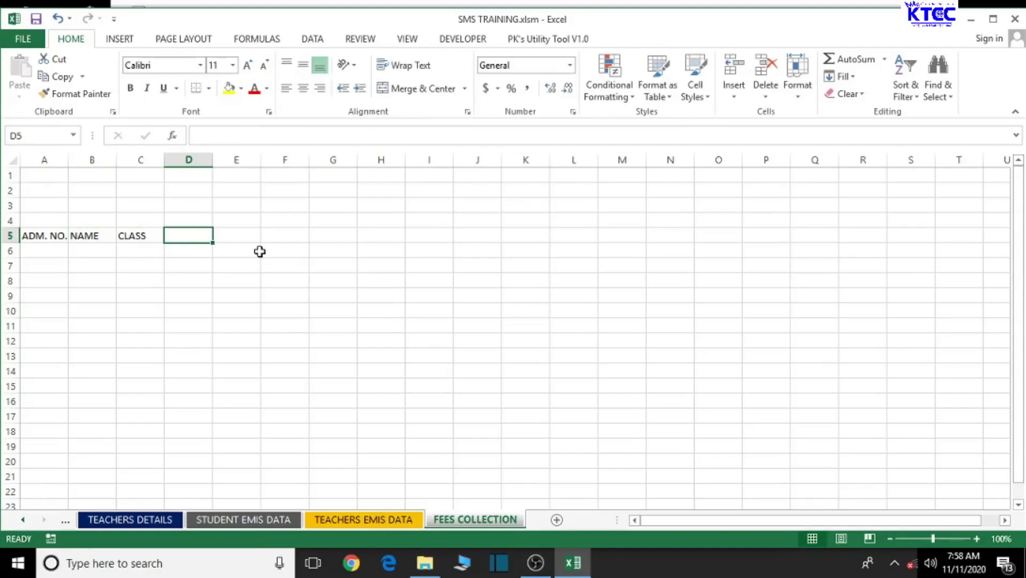
- Continue the heading row with GENDER in D5, ADMISSION DATE in E5 and FEES in F5
{"action": "type", "text": "GENDER"}
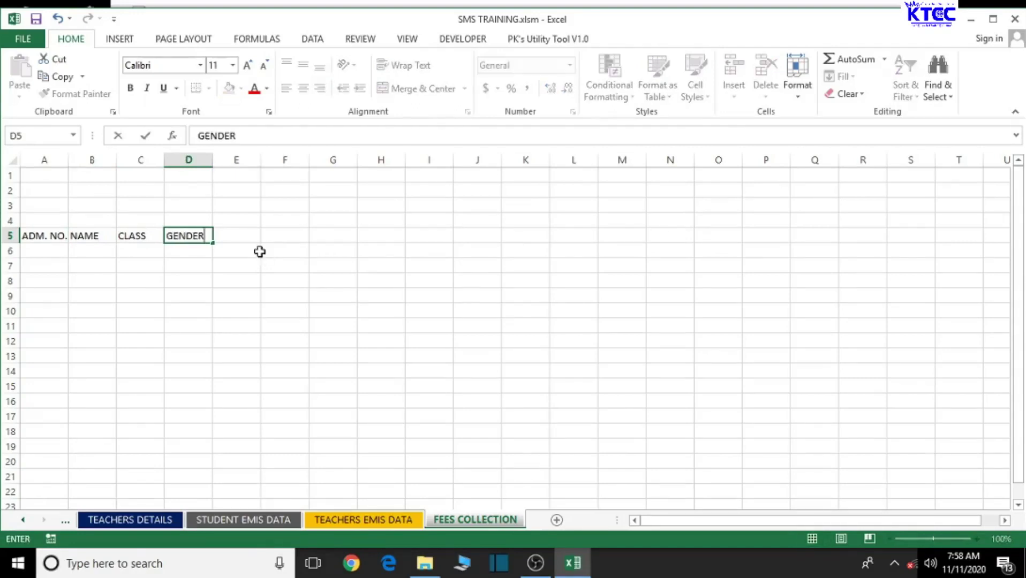
{"action": "key", "text": "Tab"}
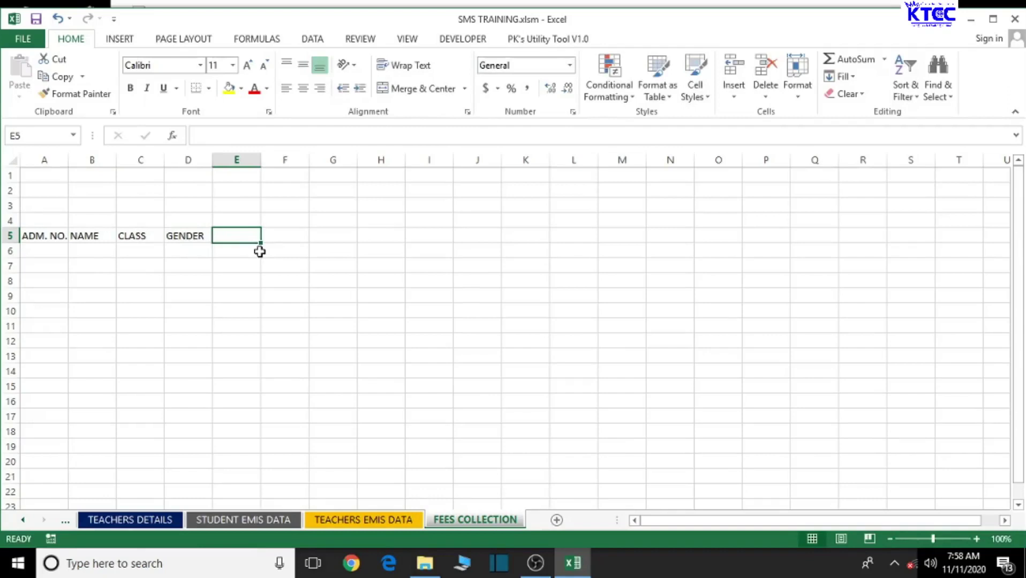
{"action": "type", "text": "ADMISSI"}
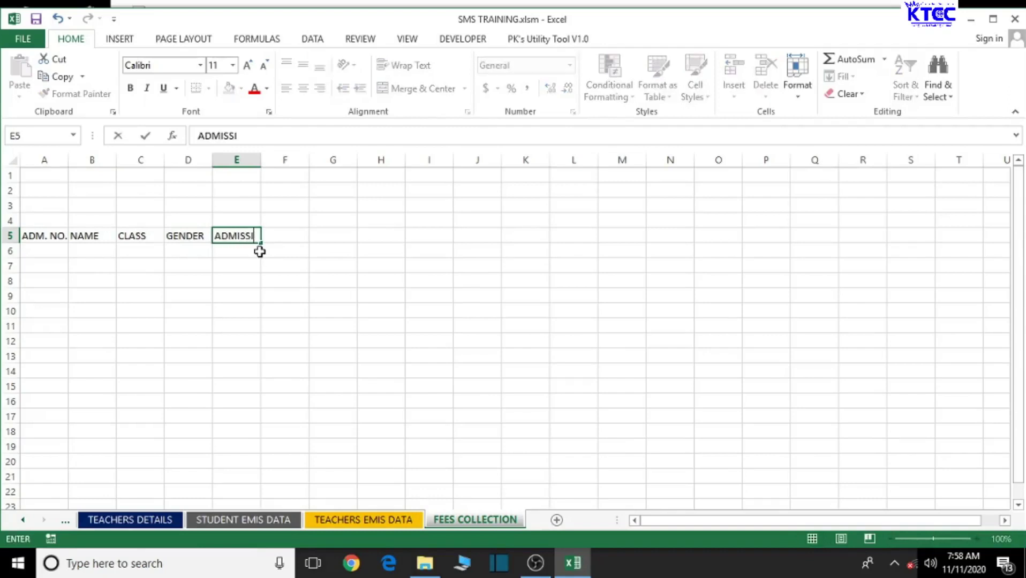
{"action": "type", "text": "ON DATE"}
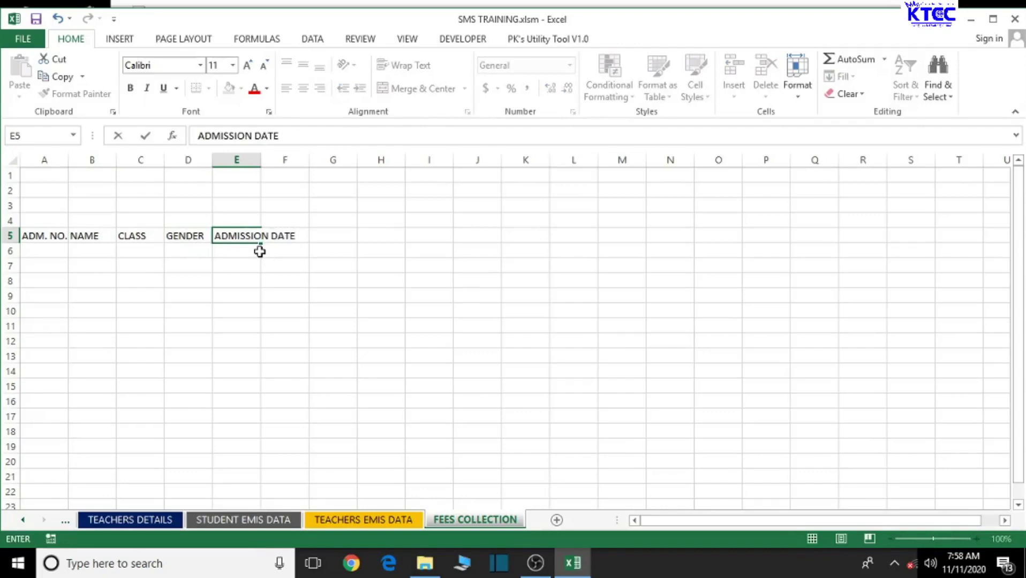
{"action": "key", "text": "Tab"}
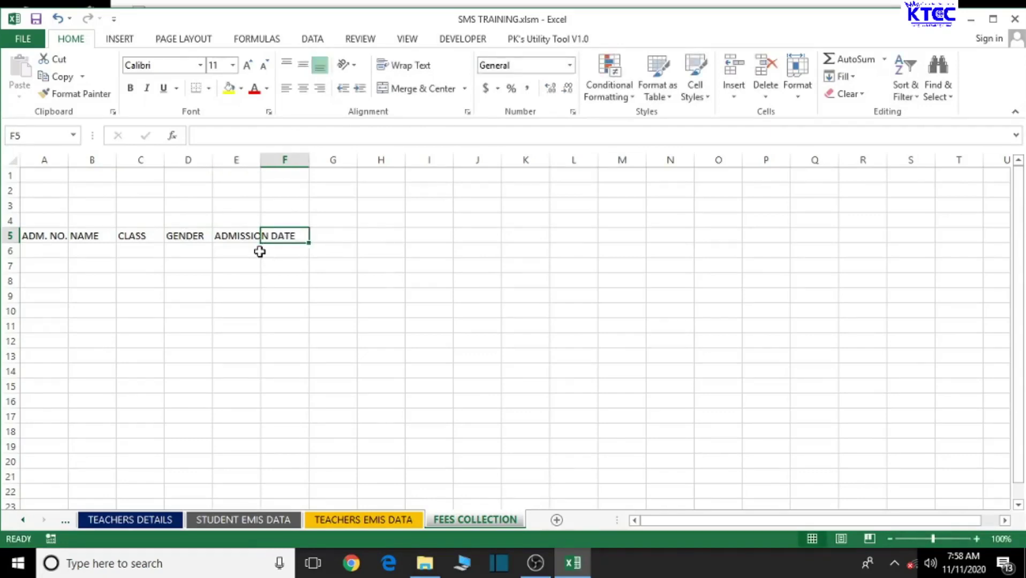
{"action": "type", "text": "FEES"}
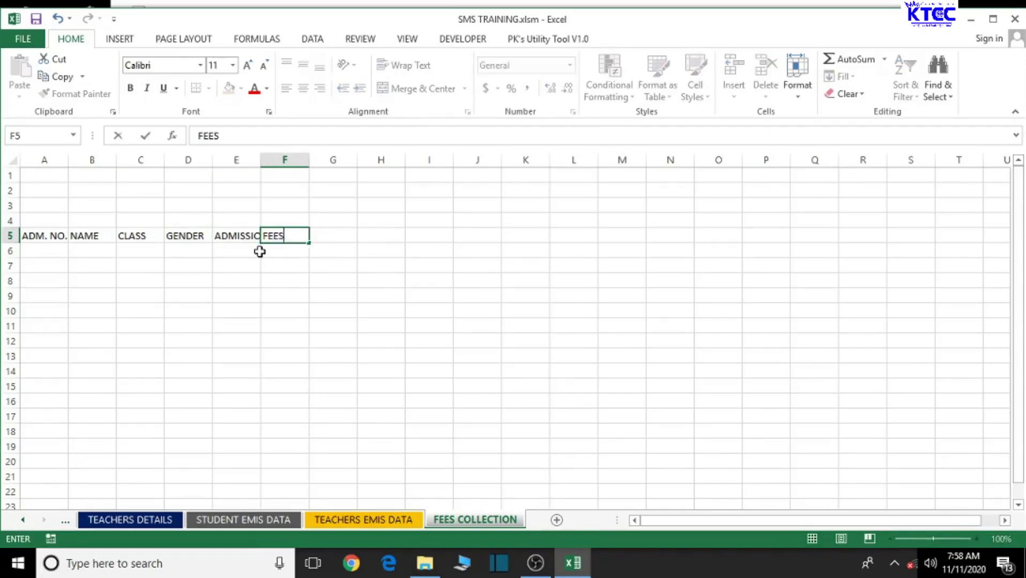
{"action": "key", "text": "Tab"}
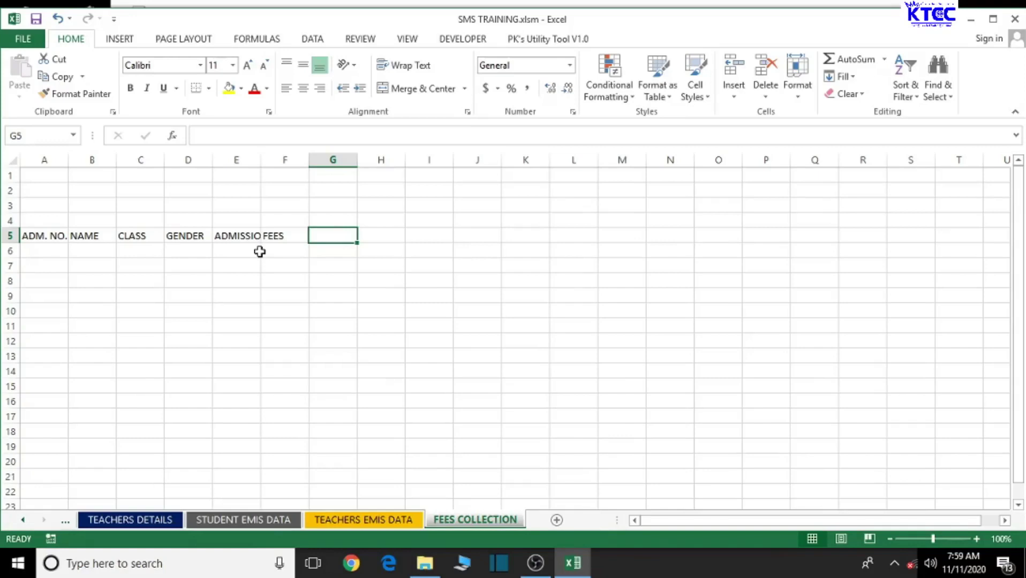
- Add the headings INSTALLMENT 1 in G5 and INSTALLMENT 2 in H5
{"action": "type", "text": "IN"}
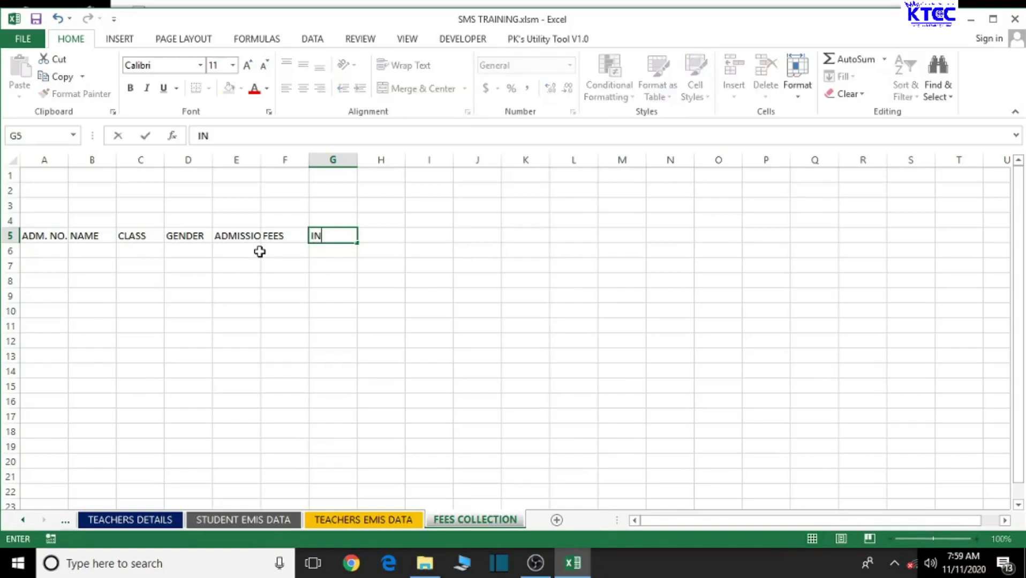
{"action": "type", "text": "STALLMENT 1"}
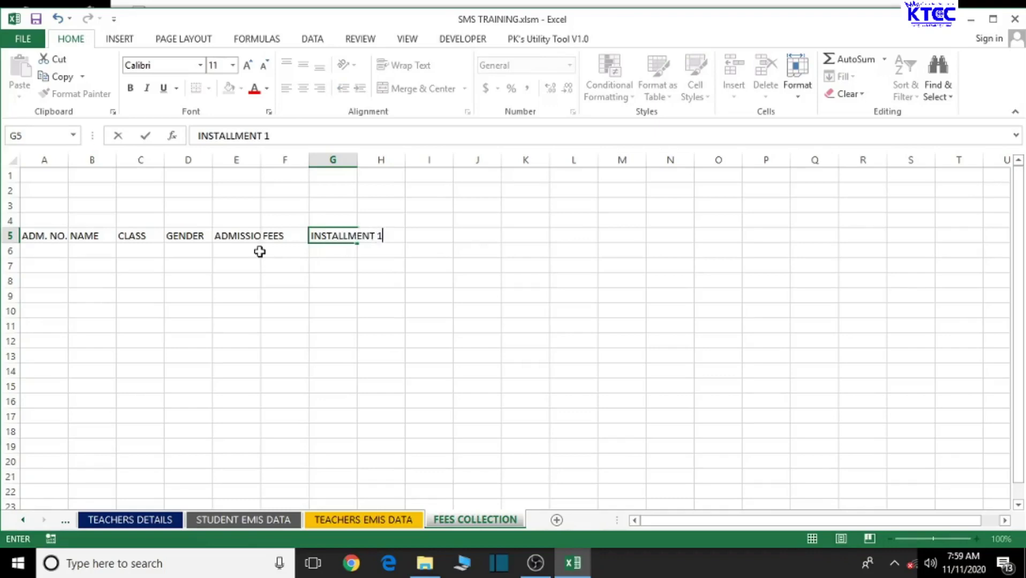
{"action": "key", "text": "Tab"}
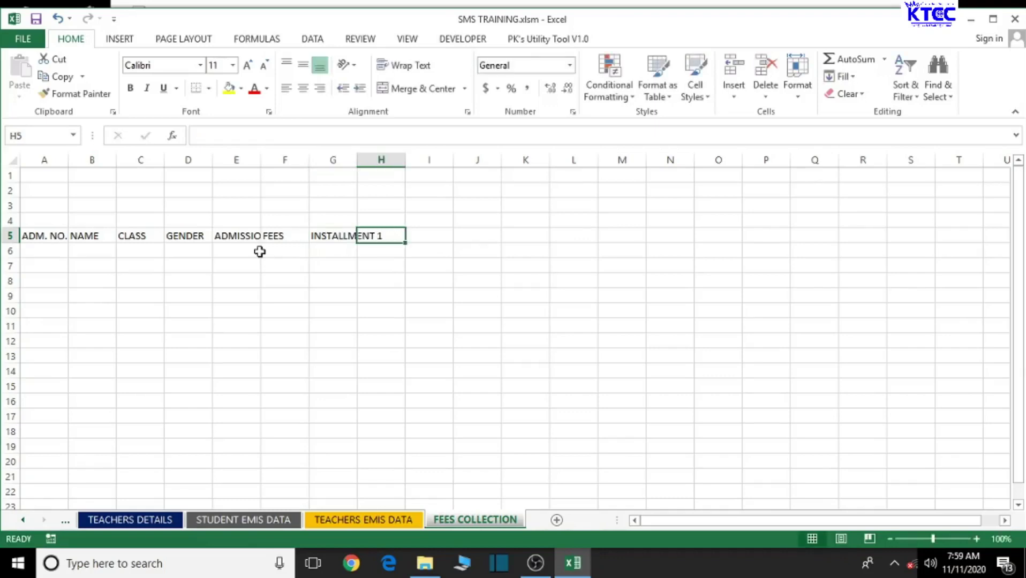
{"action": "type", "text": "I"}
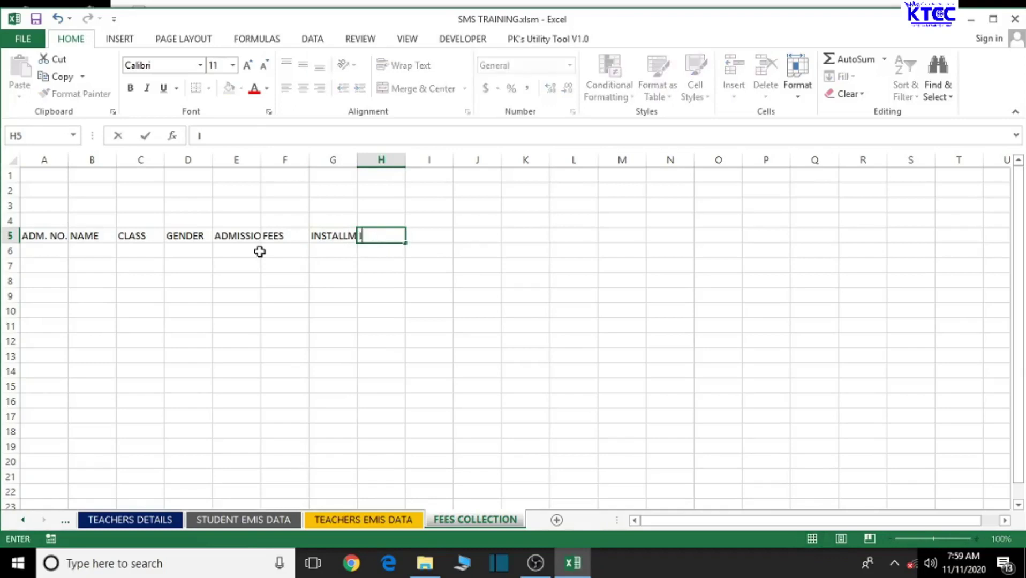
{"action": "type", "text": "NSTALLMENT 2"}
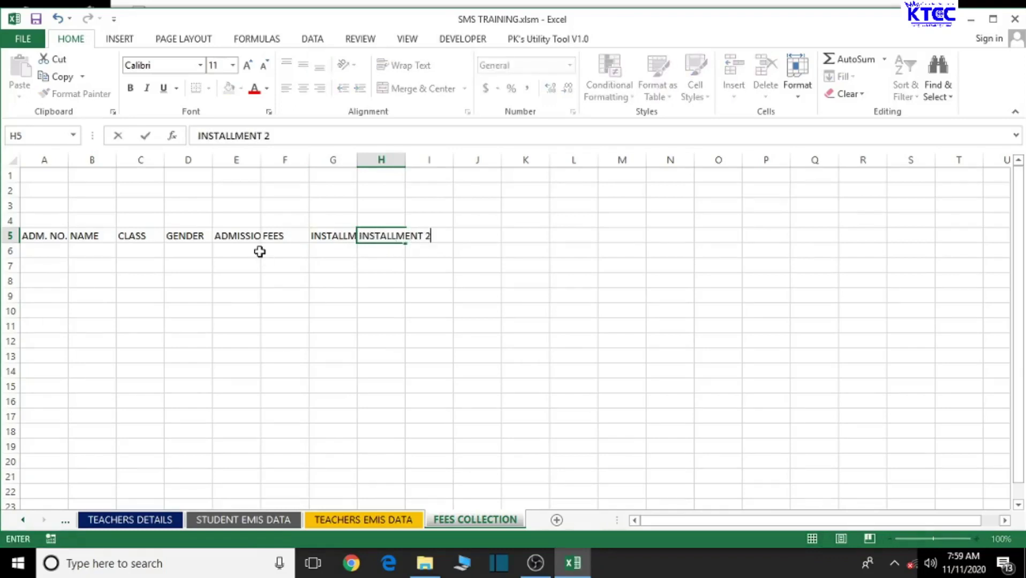
{"action": "key", "text": "Tab"}
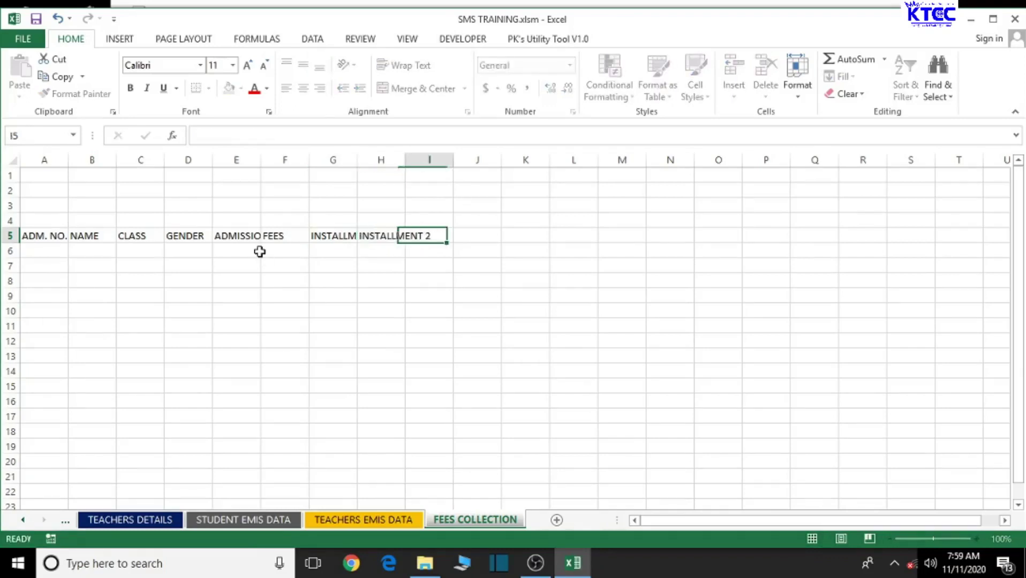
- Add the headings INSTALLMENT 3 in I5 and INSTALLMENT4 in J5
{"action": "type", "text": "INSTALL"}
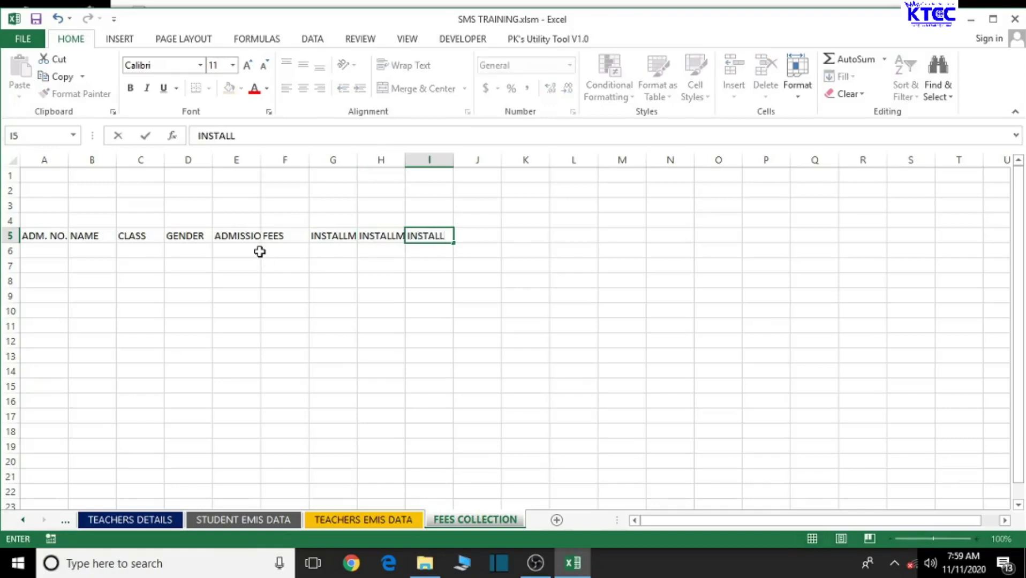
{"action": "type", "text": "MENT 3"}
{"action": "key", "text": "Tab"}
{"action": "type", "text": "INSTALL"}
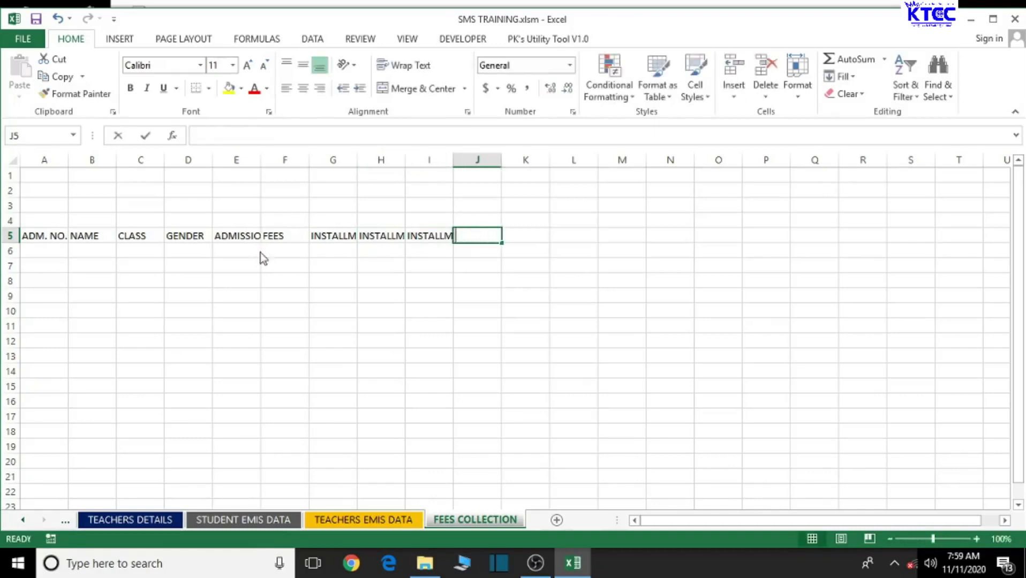
{"action": "type", "text": "MENT"}
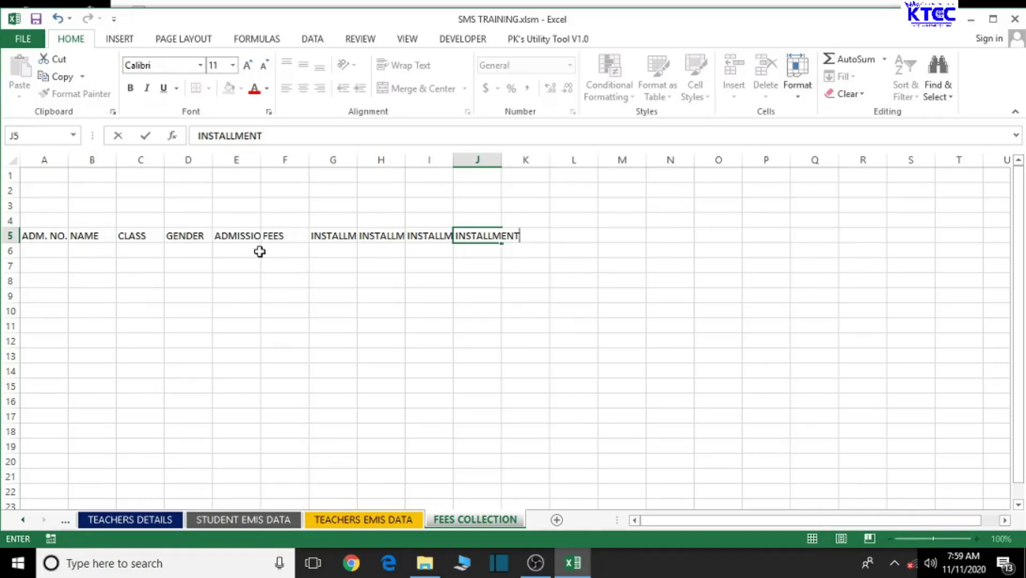
{"action": "type", "text": "4"}
{"action": "key", "text": "Tab"}
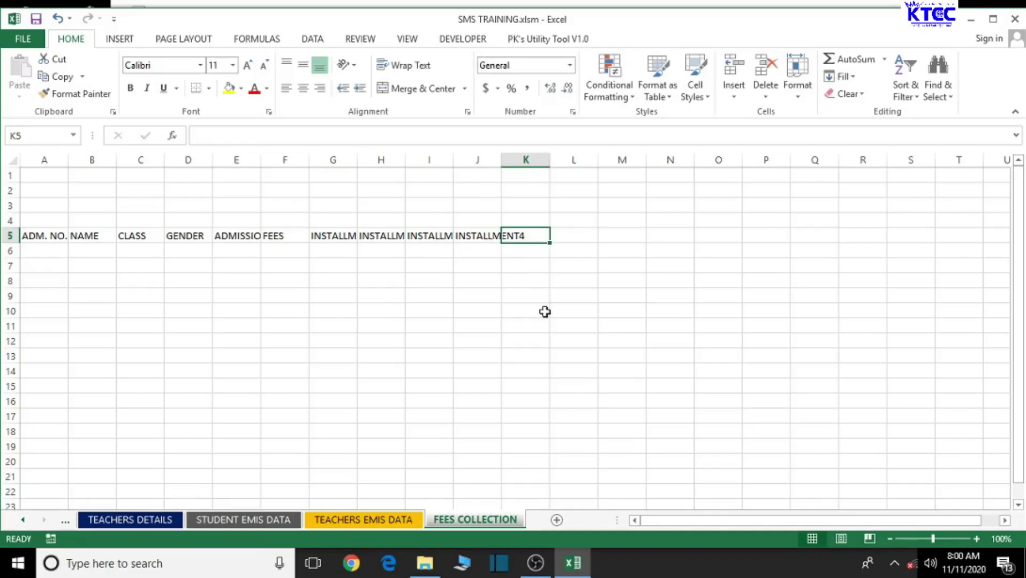
- Complete the heading row with RECEIVE in K5, BALANNCE in L5 and STATUS in M5
{"action": "type", "text": "RECIE"}
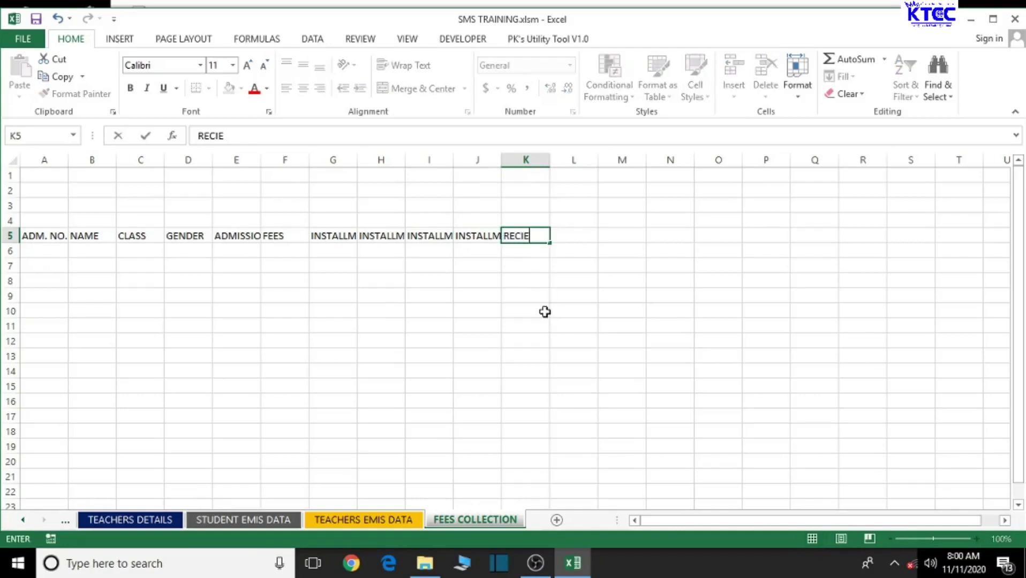
{"action": "type", "text": "VE"}
{"action": "key", "text": "Tab"}
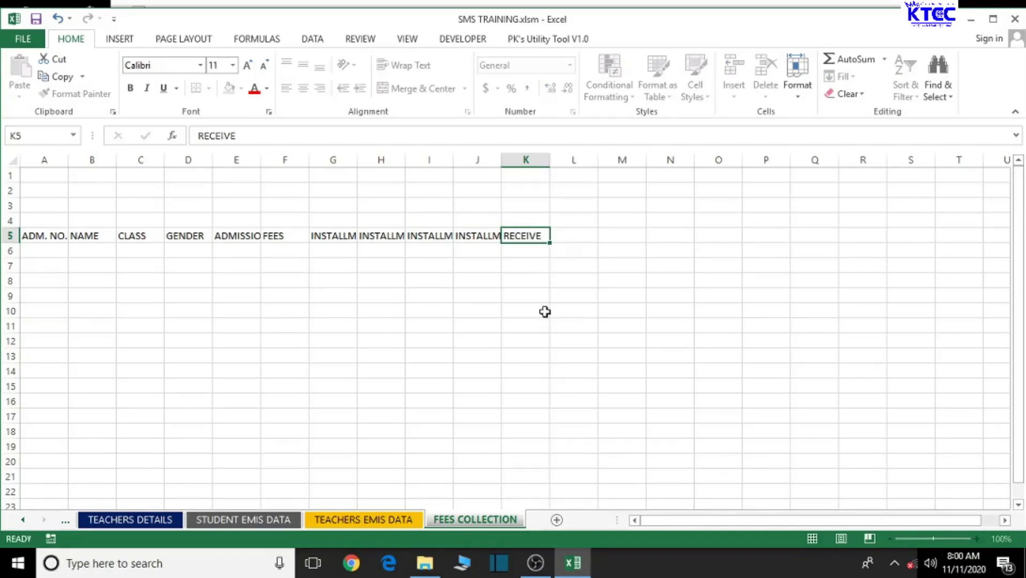
{"action": "type", "text": "BALANV"}
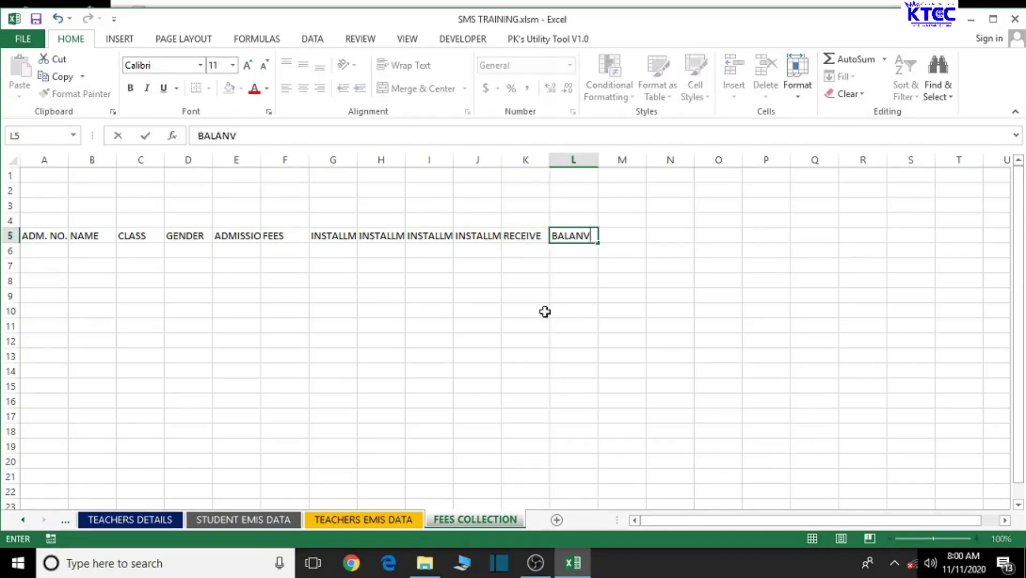
{"action": "key", "text": "BackSpace"}
{"action": "type", "text": "NCE"}
{"action": "key", "text": "Tab"}
{"action": "type", "text": "STAT"}
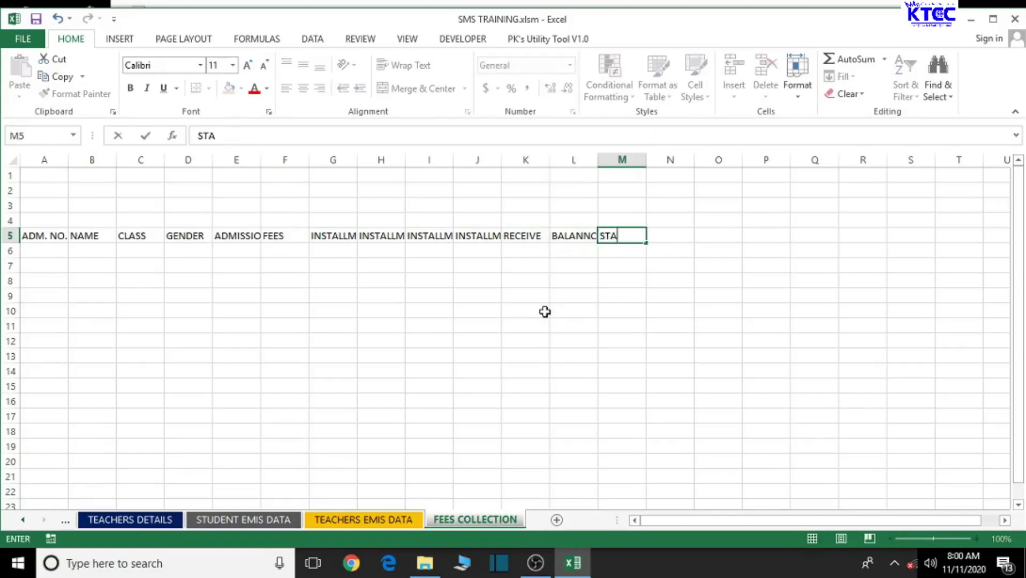
{"action": "type", "text": "US"}
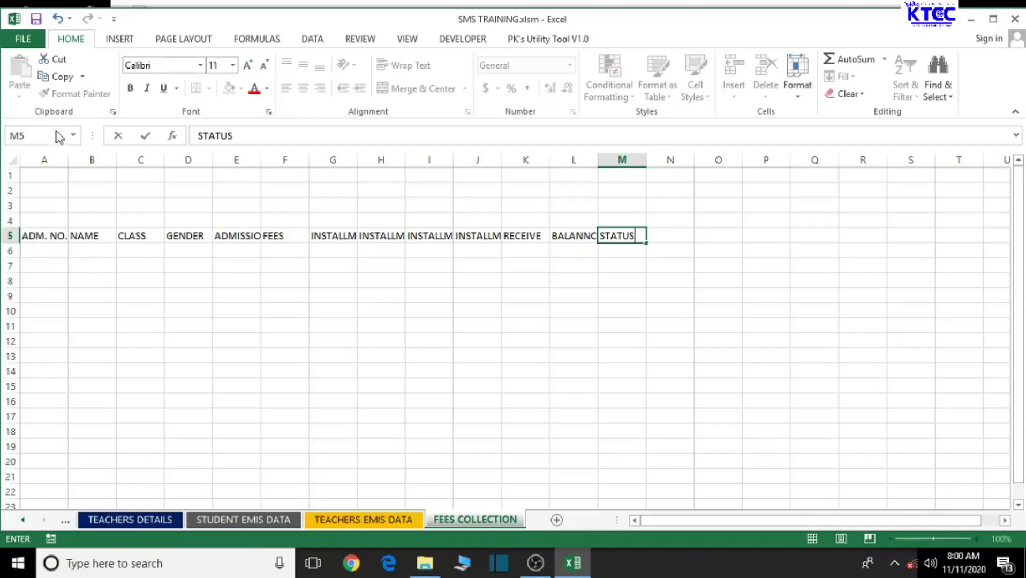
{"action": "left_click", "coordinate": [62, 283]}
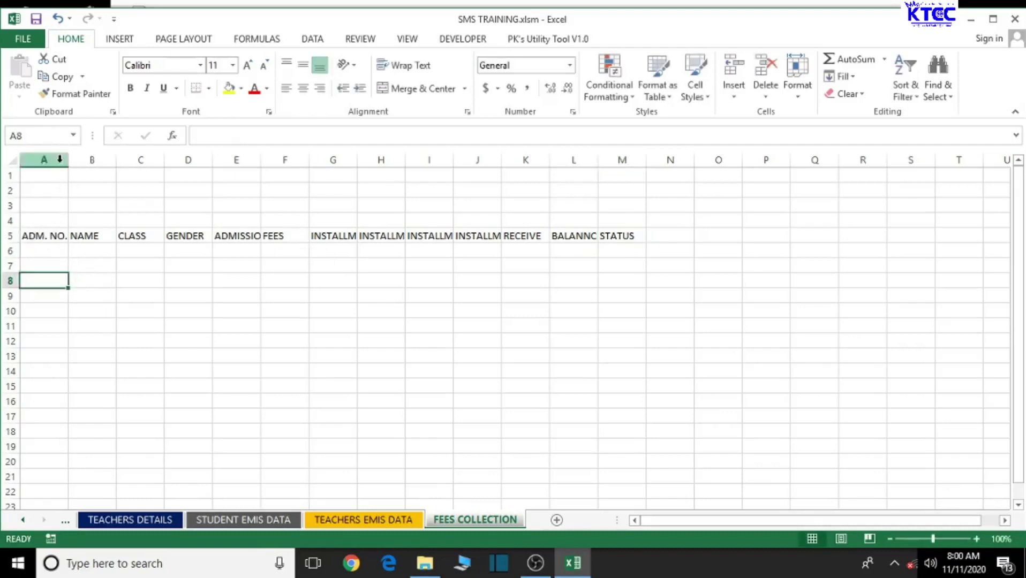
- Widen columns A to K so the headings from ADM. NO. to RECEIVE fit in their cells
{"action": "left_click_drag", "start_coordinate": [69, 160], "coordinate": [696, 160]}
{"action": "left_click", "coordinate": [237, 174]}
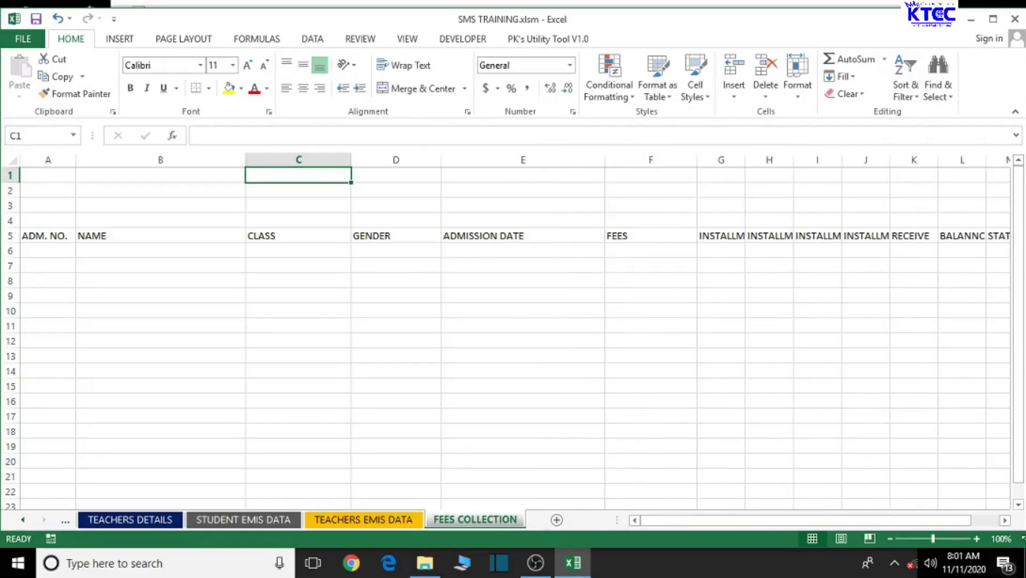
{"action": "left_click", "coordinate": [1005, 520]}
{"action": "left_click", "coordinate": [1005, 519]}
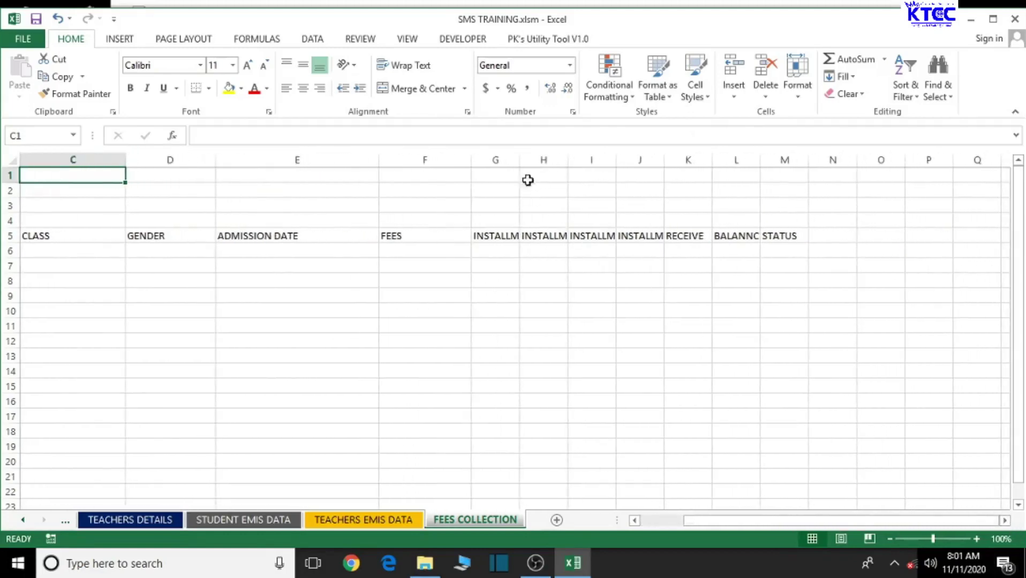
{"action": "left_click_drag", "start_coordinate": [519, 161], "coordinate": [694, 161]}
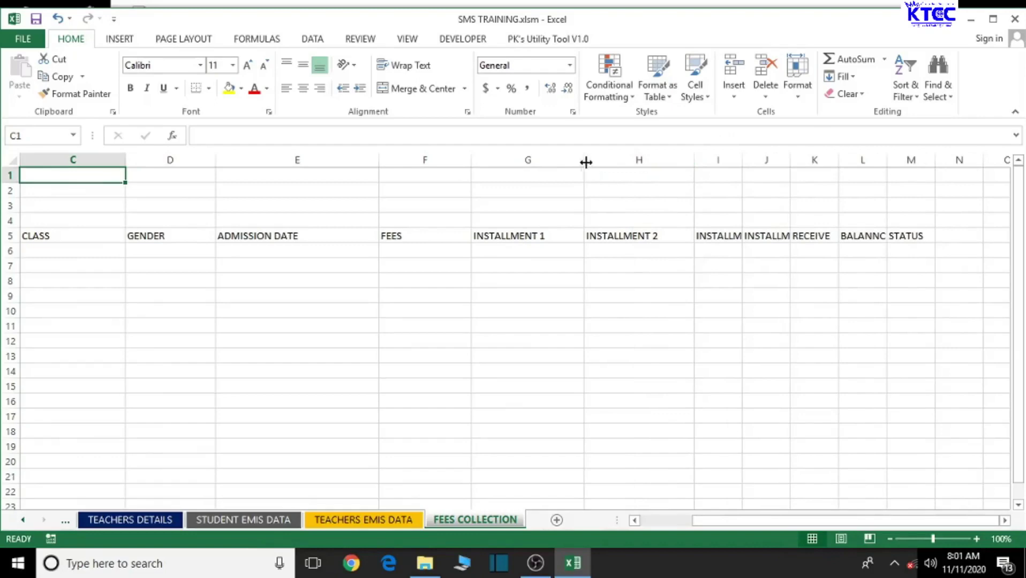
{"action": "left_click_drag", "start_coordinate": [586, 163], "coordinate": [571, 162]}
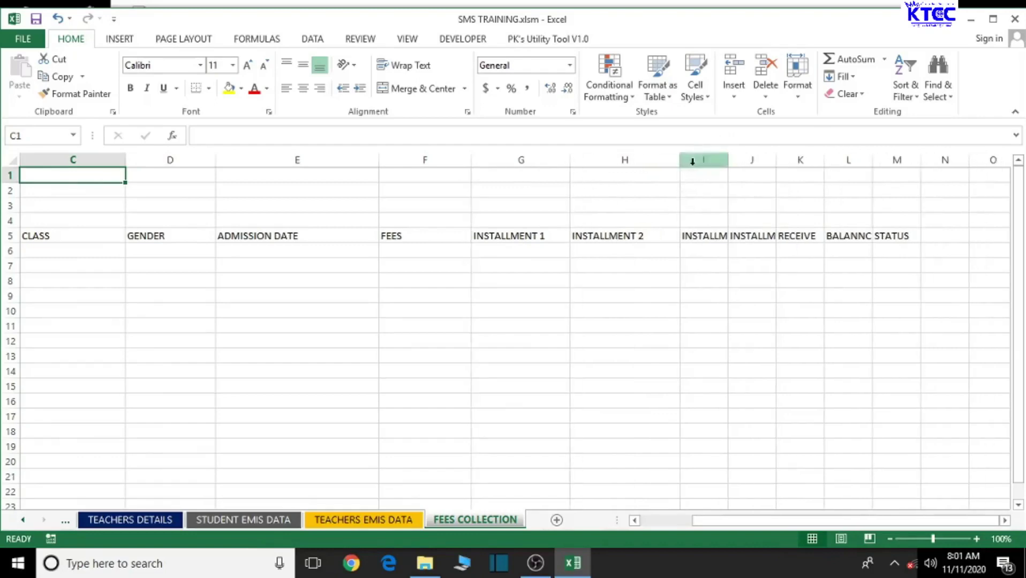
{"action": "left_click_drag", "start_coordinate": [678, 160], "coordinate": [952, 163]}
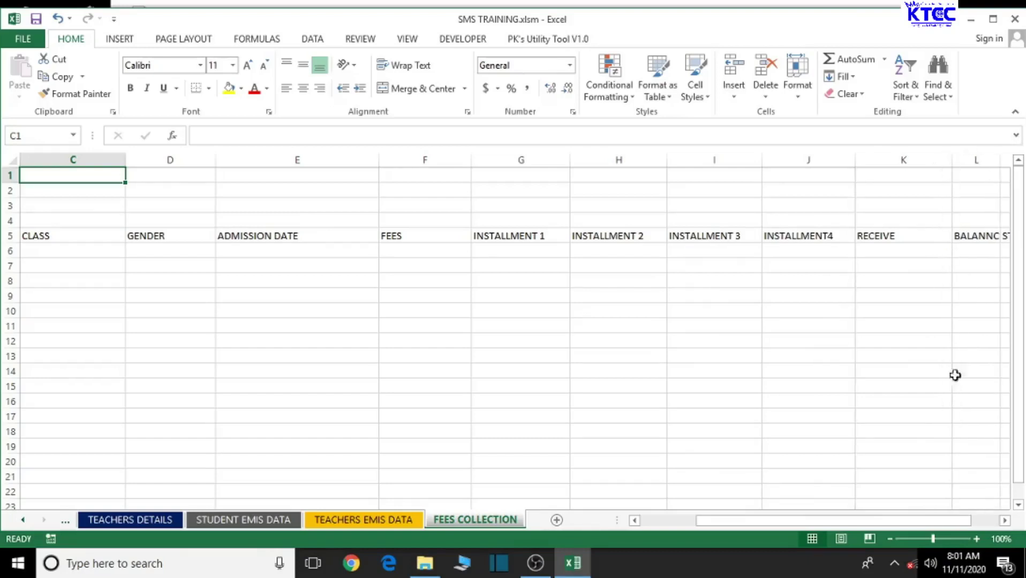
- Widen columns L and M to fit the last two headings in row 5
{"action": "left_click", "coordinate": [1004, 520]}
{"action": "left_click", "coordinate": [1005, 520]}
{"action": "left_click", "coordinate": [1005, 520]}
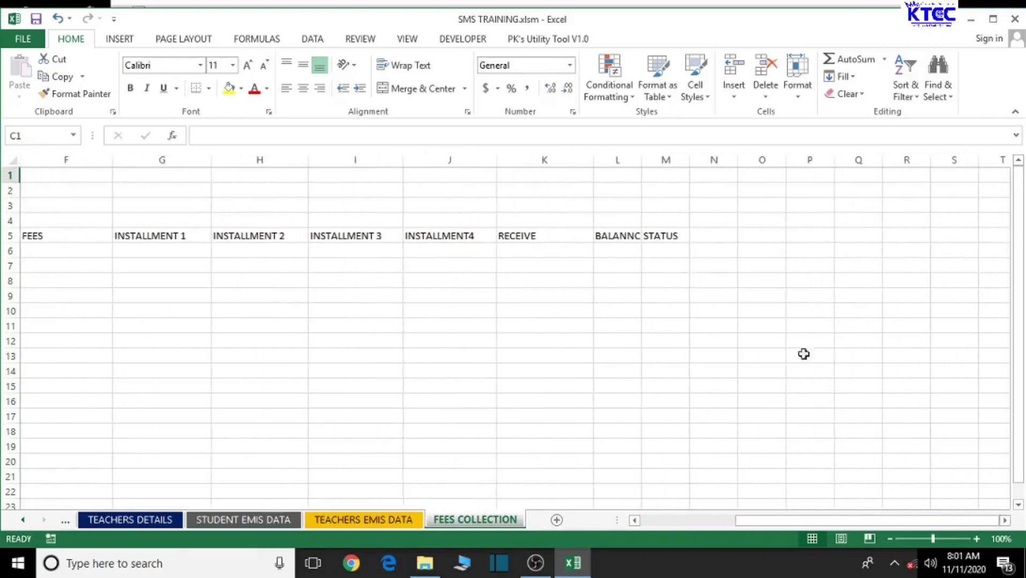
{"action": "left_click_drag", "start_coordinate": [641, 157], "coordinate": [794, 160]}
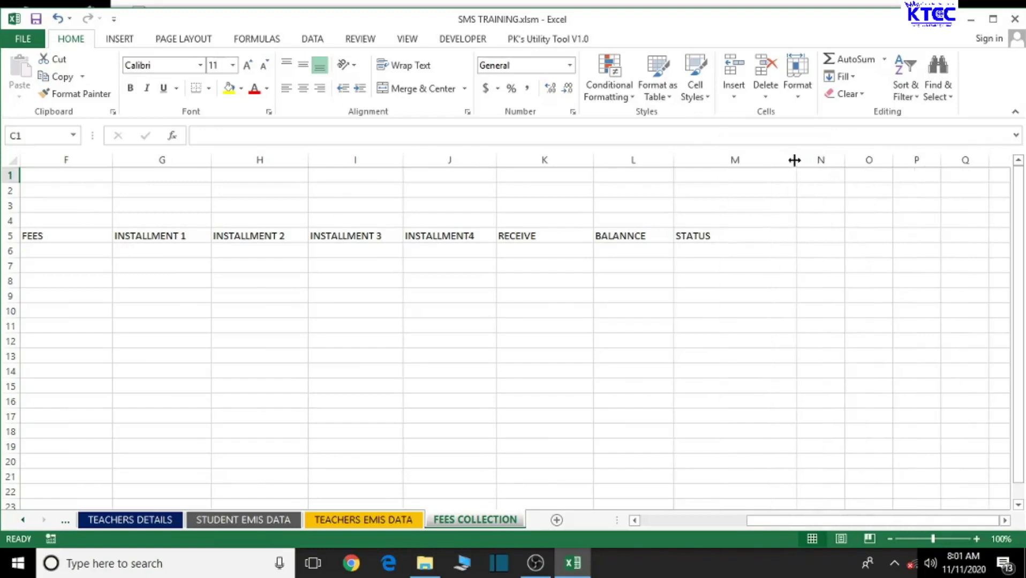
- Fill the heading cells A5 to M5 with a dark red theme color
{"action": "left_click_drag", "start_coordinate": [934, 527], "coordinate": [677, 503]}
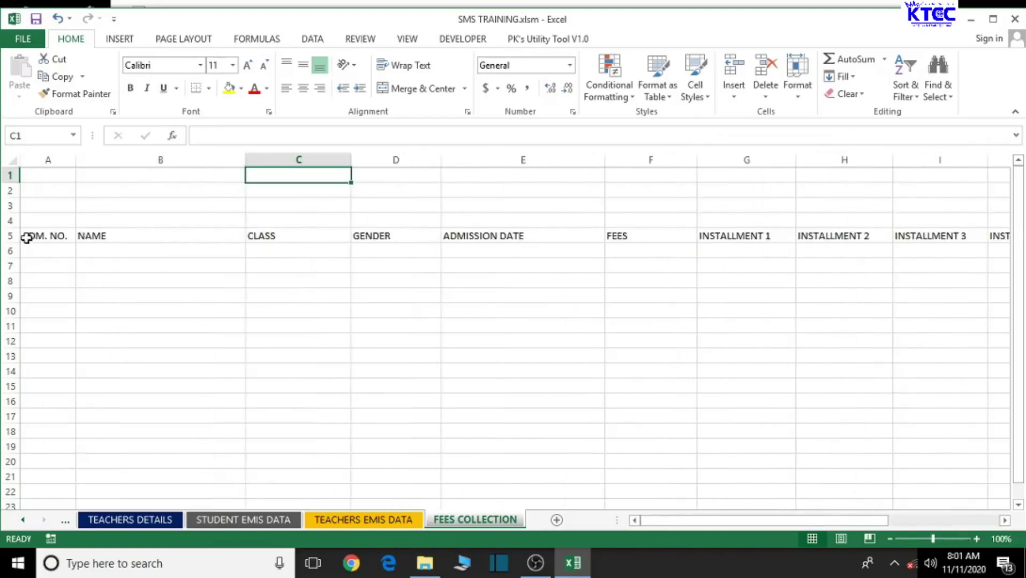
{"action": "left_click_drag", "start_coordinate": [33, 234], "coordinate": [857, 236]}
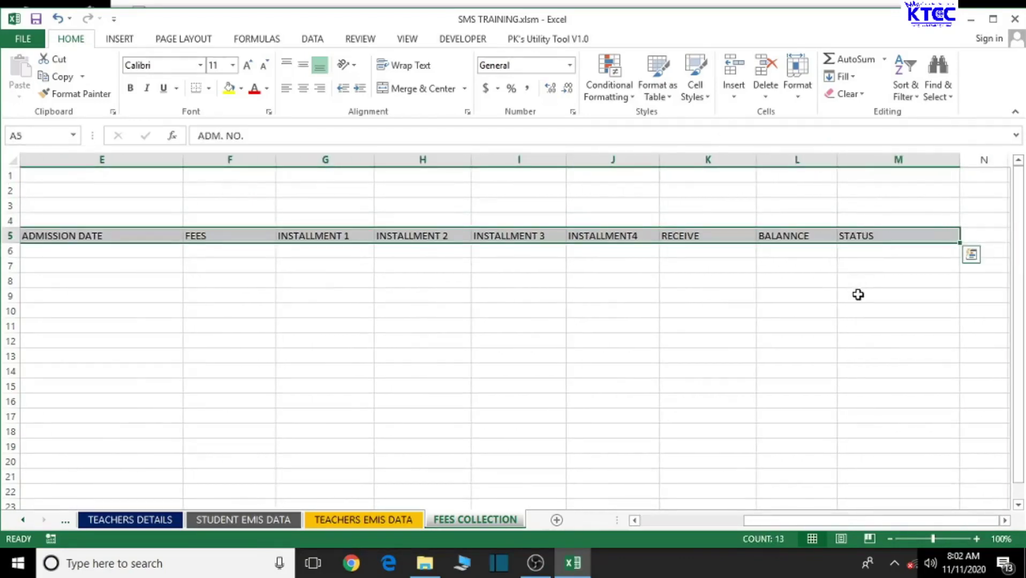
{"action": "left_click_drag", "start_coordinate": [855, 520], "coordinate": [669, 522]}
{"action": "left_click", "coordinate": [267, 88]}
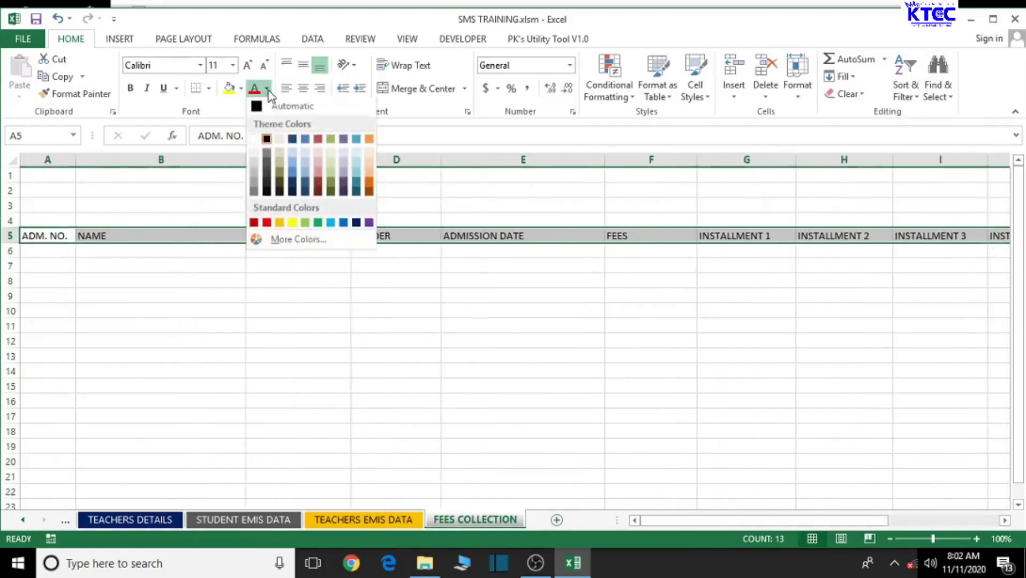
{"action": "left_click", "coordinate": [241, 90]}
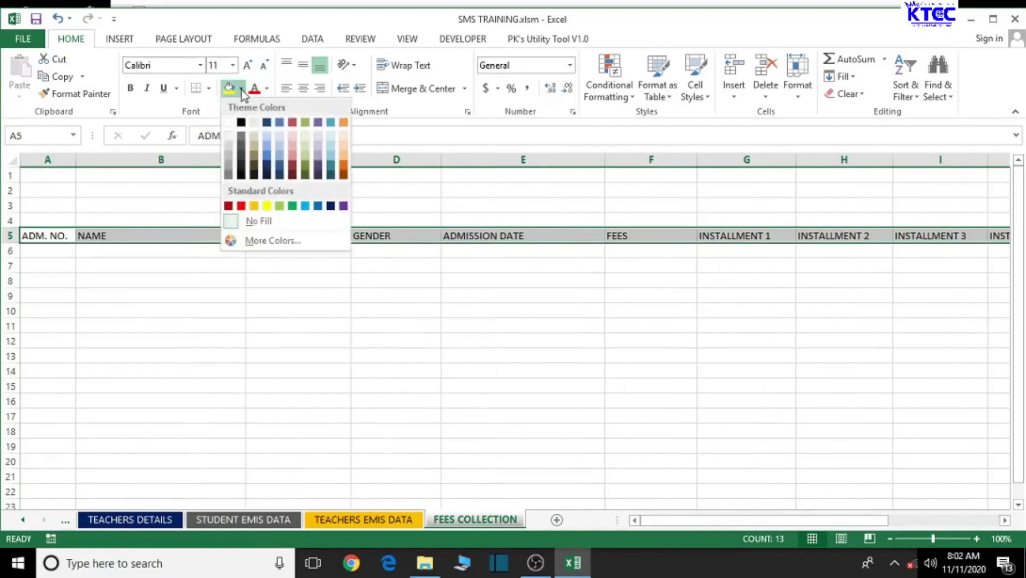
{"action": "left_click", "coordinate": [292, 170]}
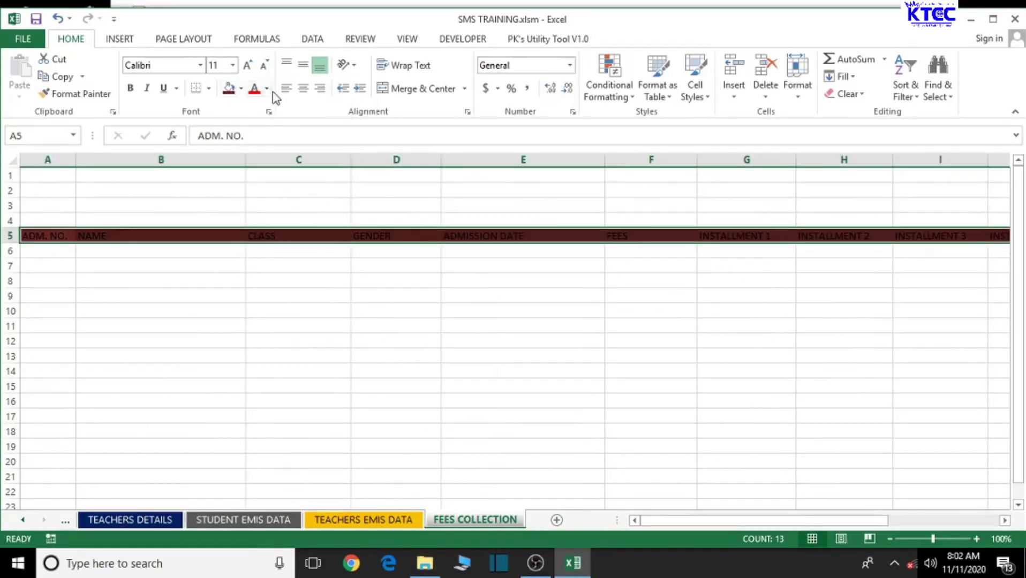
- Make the text of the heading row white and center it horizontally
{"action": "left_click", "coordinate": [267, 89]}
{"action": "left_click", "coordinate": [257, 140]}
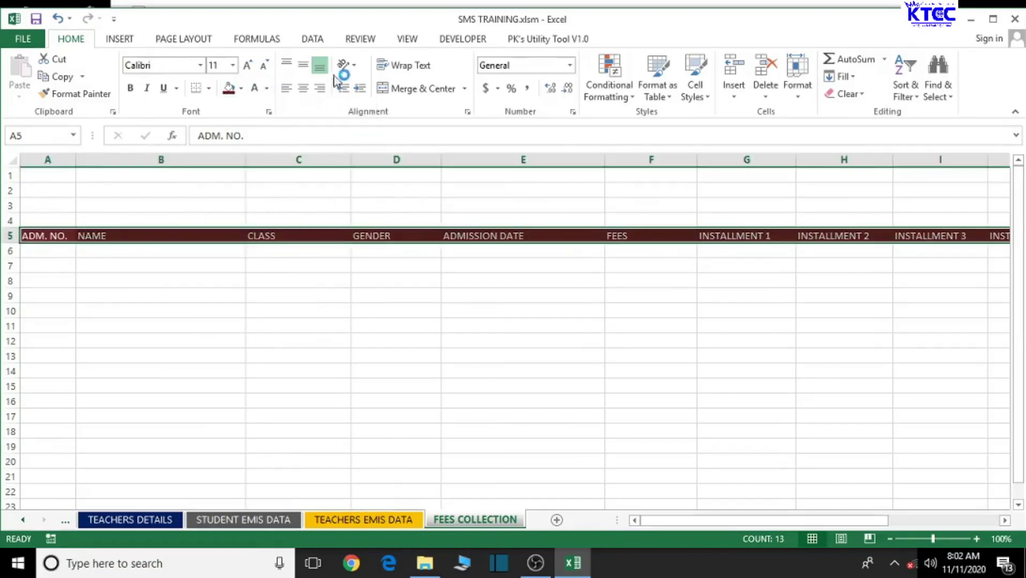
{"action": "left_click", "coordinate": [304, 90]}
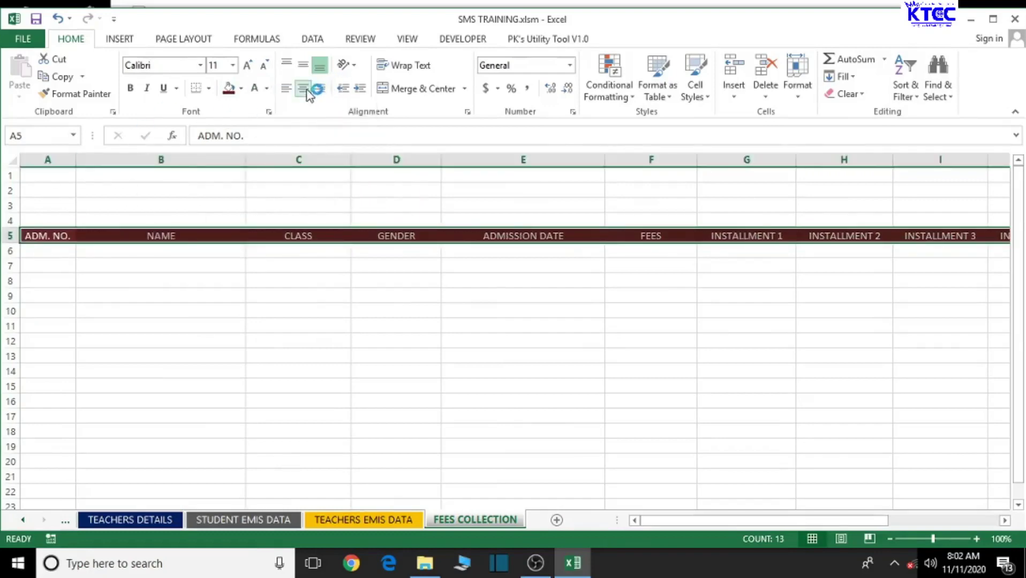
- Set the font of the heading row to Times New Roman
{"action": "left_click", "coordinate": [182, 67]}
{"action": "type", "text": "Tim"}
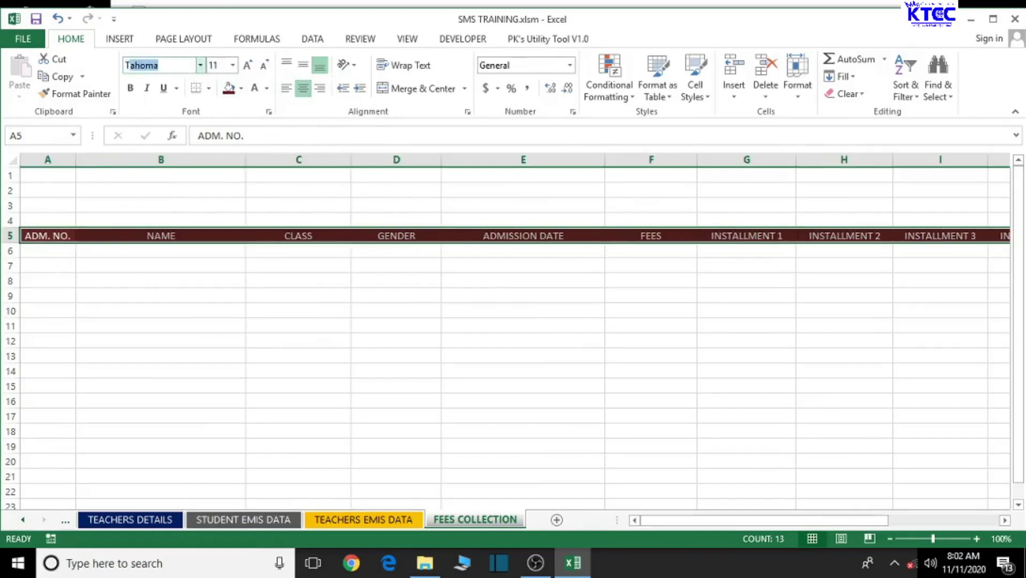
{"action": "type", "text": "es New R"}
{"action": "key", "text": "Return"}
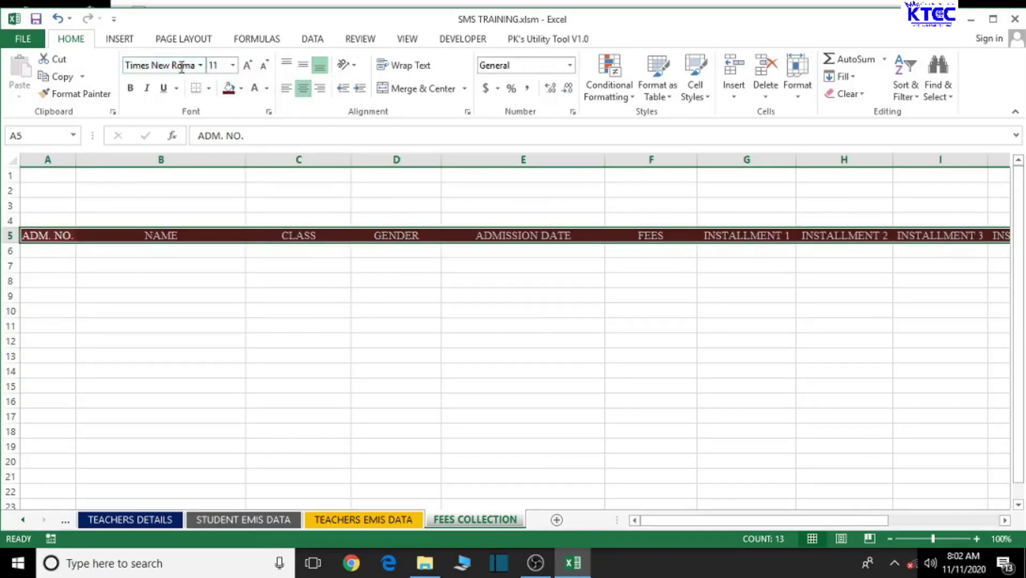
- Increase the heading row's font size to 14 and make the text bold
{"action": "left_click", "coordinate": [249, 68]}
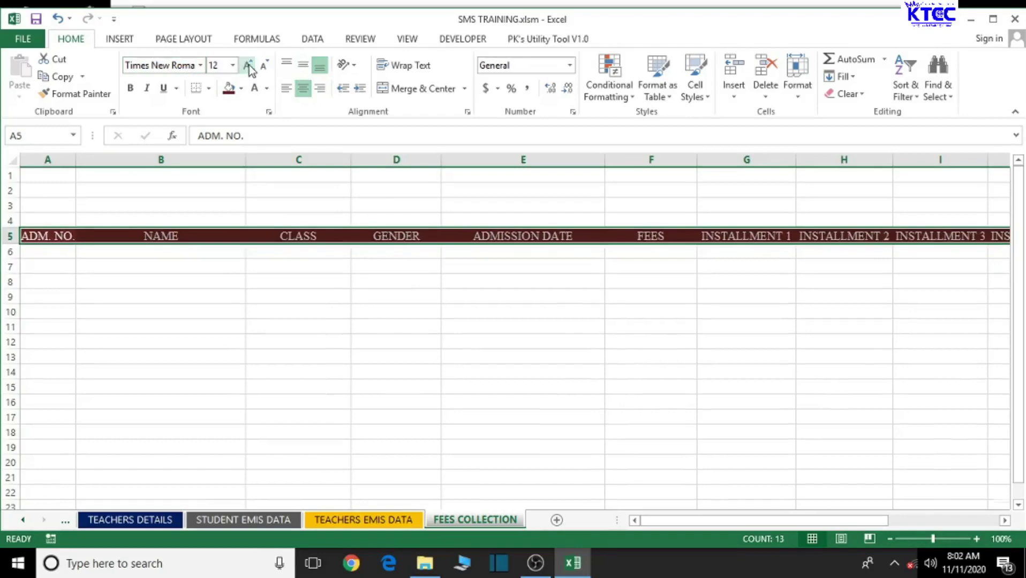
{"action": "left_click", "coordinate": [249, 68]}
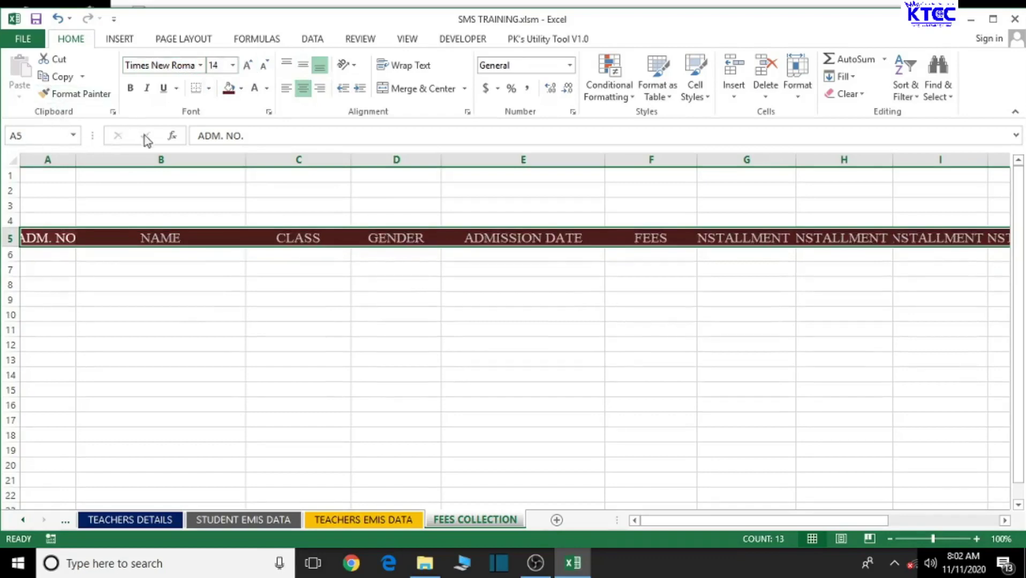
{"action": "left_click", "coordinate": [130, 88]}
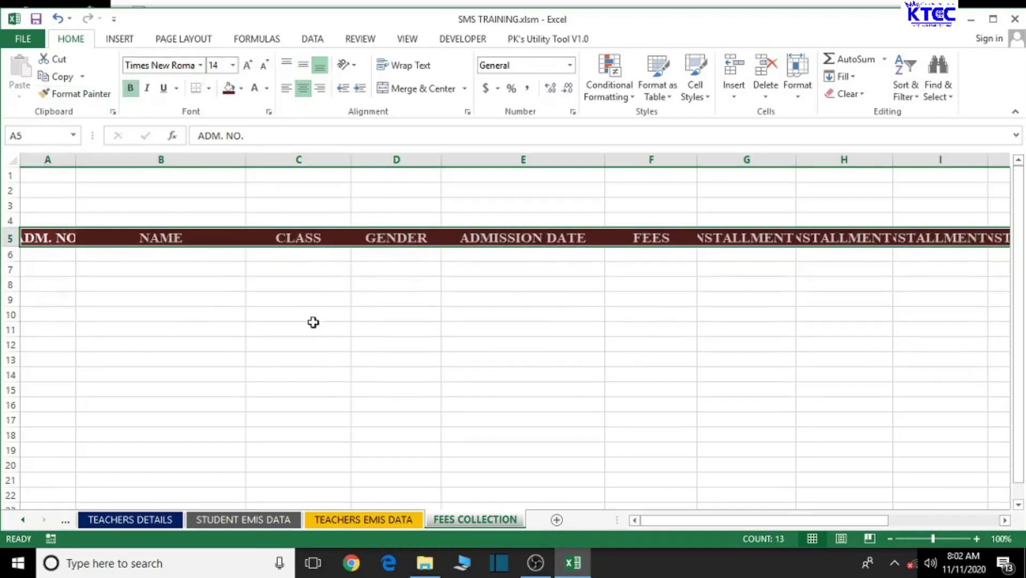
{"action": "left_click", "coordinate": [501, 377]}
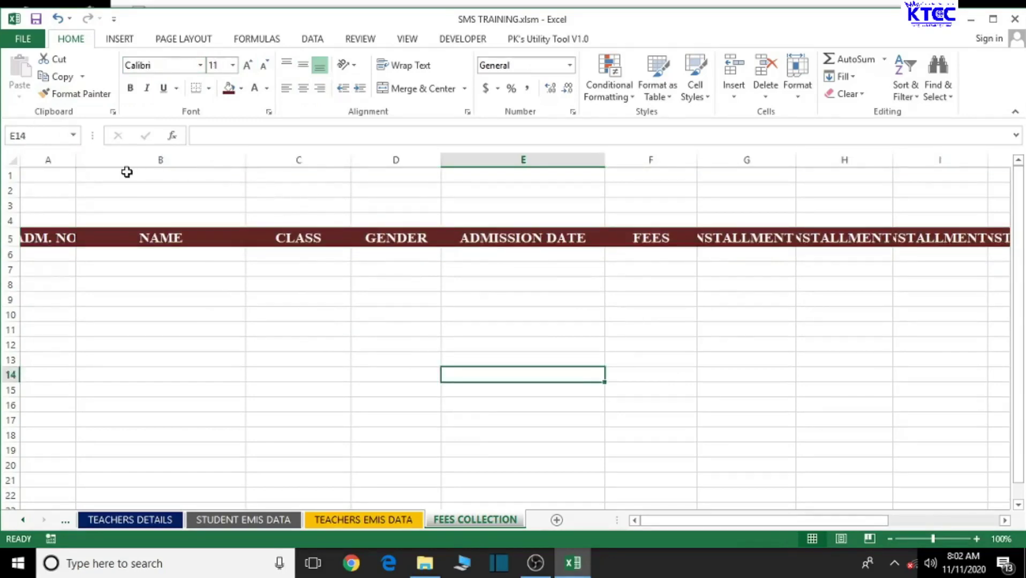
- Widen columns A, B, C and G to suit the enlarged headings
{"action": "left_click_drag", "start_coordinate": [76, 158], "coordinate": [95, 152]}
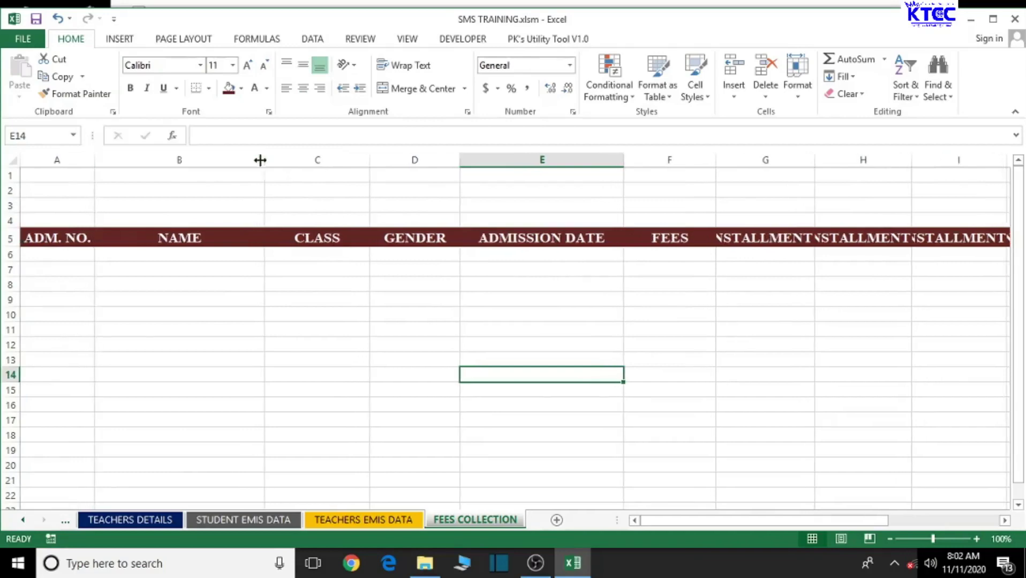
{"action": "left_click_drag", "start_coordinate": [261, 160], "coordinate": [281, 160]}
{"action": "left_click_drag", "start_coordinate": [383, 161], "coordinate": [391, 162]}
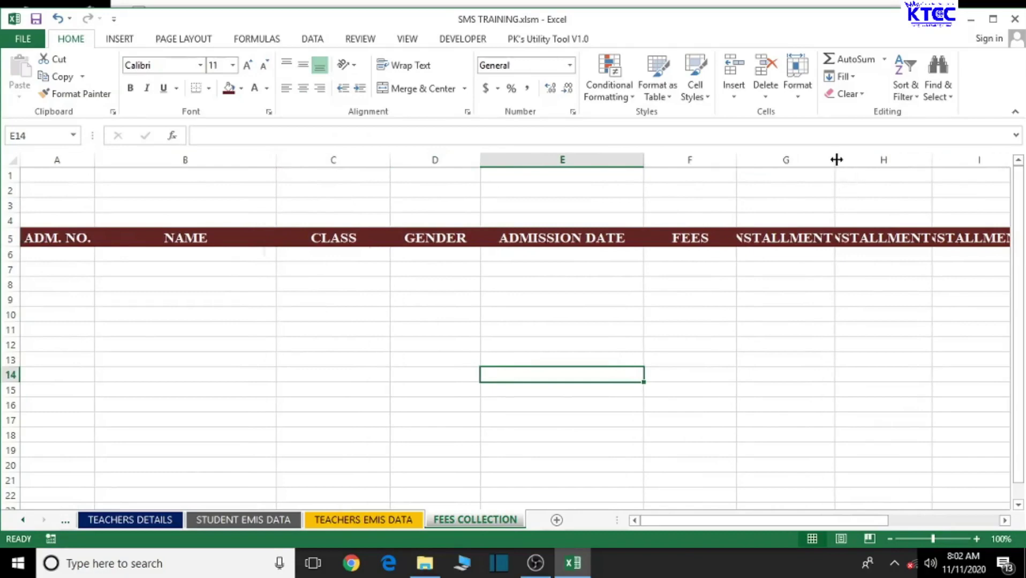
{"action": "left_click_drag", "start_coordinate": [836, 160], "coordinate": [870, 160]}
- Widen columns H to K so the headings INSTALLMENT 2 to RECEIVE fit in full
{"action": "left_click", "coordinate": [1005, 521]}
{"action": "left_click", "coordinate": [1005, 520]}
{"action": "left_click", "coordinate": [1005, 520]}
{"action": "left_click", "coordinate": [1005, 521]}
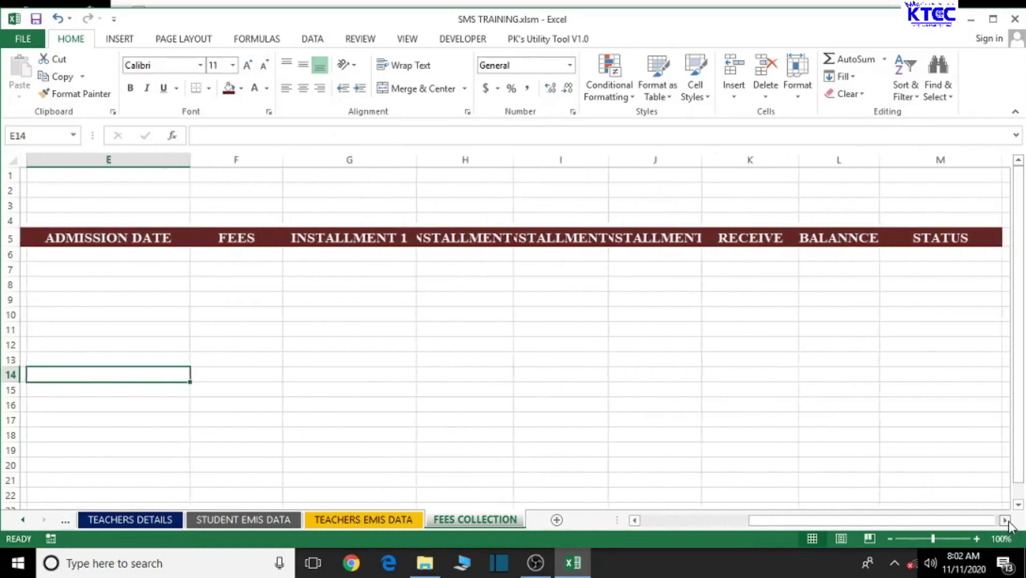
{"action": "left_click_drag", "start_coordinate": [510, 159], "coordinate": [545, 162]}
{"action": "left_click_drag", "start_coordinate": [640, 162], "coordinate": [677, 165]}
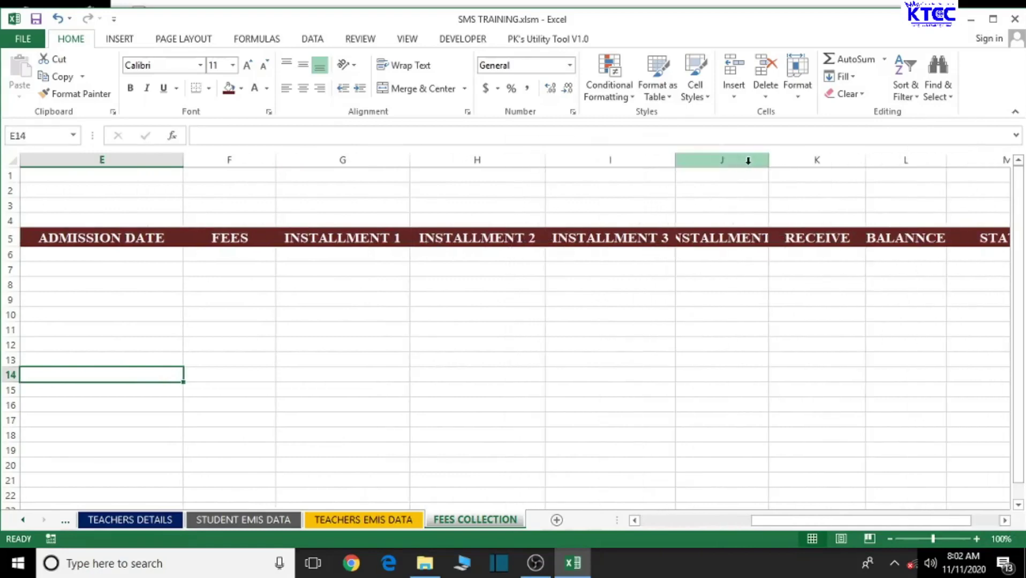
{"action": "left_click_drag", "start_coordinate": [767, 160], "coordinate": [806, 166]}
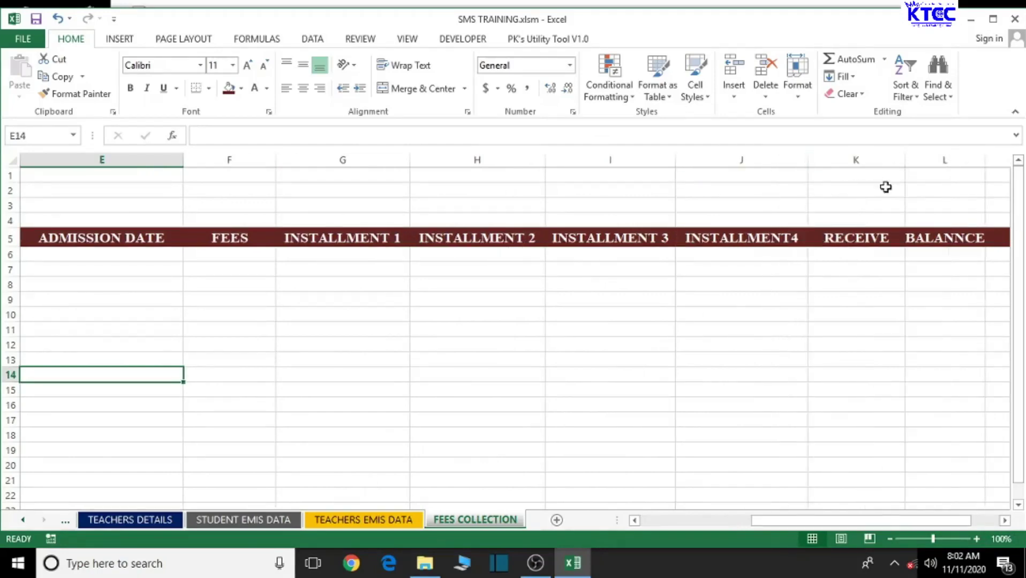
{"action": "left_click_drag", "start_coordinate": [904, 164], "coordinate": [928, 161]}
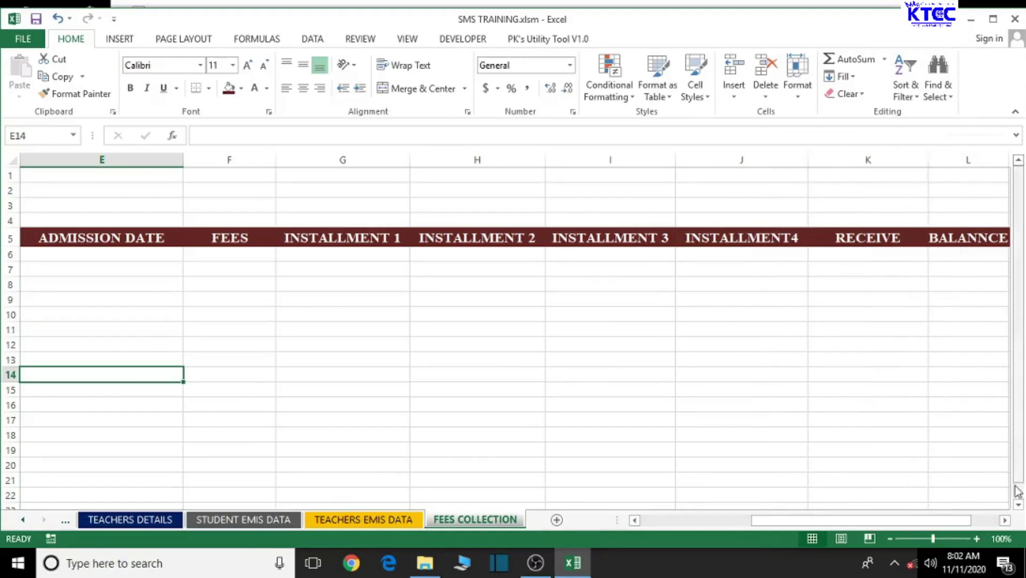
- Widen columns L and M slightly to give the BALANNCE and STATUS headings more room
{"action": "left_click", "coordinate": [1004, 521]}
{"action": "left_click", "coordinate": [1004, 520]}
{"action": "left_click_drag", "start_coordinate": [764, 159], "coordinate": [771, 157]}
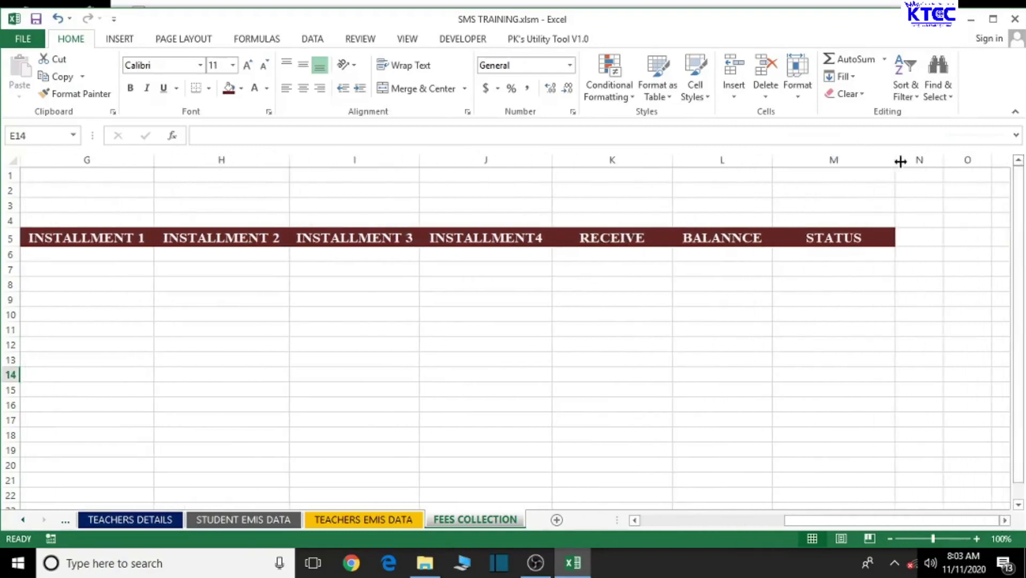
{"action": "left_click_drag", "start_coordinate": [892, 161], "coordinate": [905, 161]}
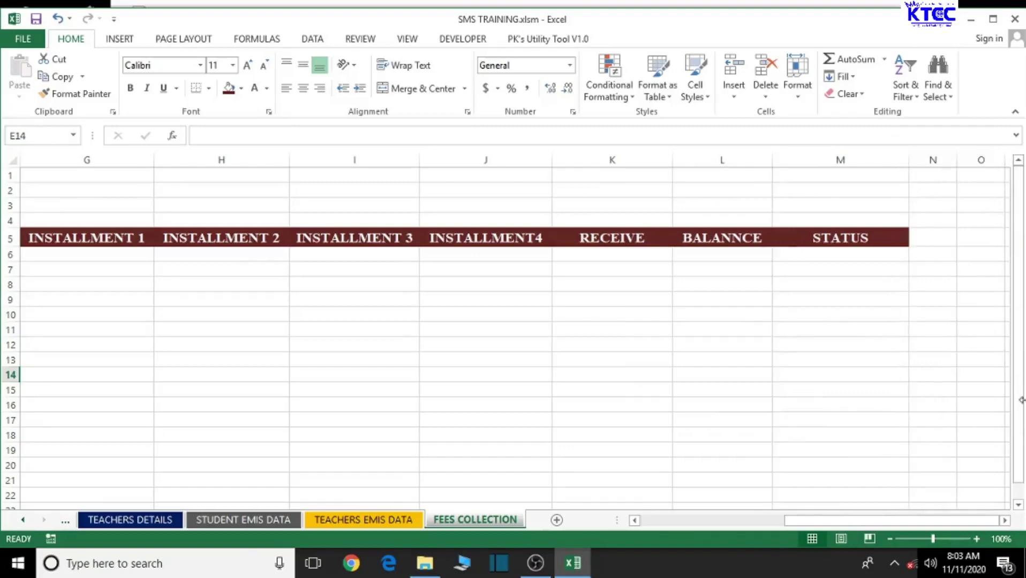
{"action": "left_click_drag", "start_coordinate": [866, 522], "coordinate": [640, 498]}
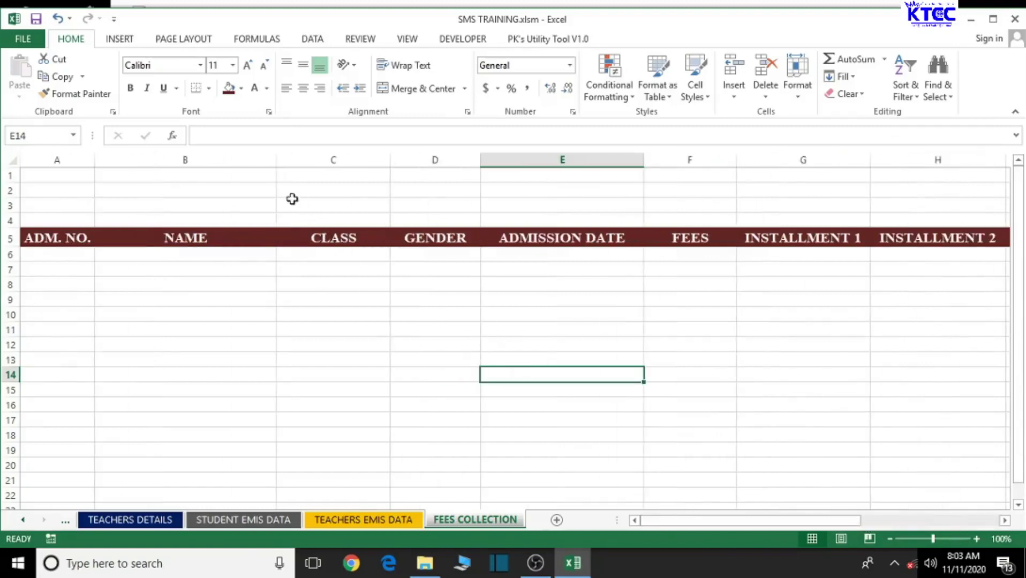
- Merge and centre cells C2:H3 above the heading row and enter the title FEES PAYMENT DATABASE
{"action": "mouse_move", "coordinate": [284, 185]}
{"action": "left_mouse_down"}
{"action": "mouse_move", "coordinate": [284, 201]}
{"action": "mouse_move", "coordinate": [412, 204]}
{"action": "mouse_move", "coordinate": [785, 206]}
{"action": "mouse_move", "coordinate": [918, 194]}
{"action": "mouse_move", "coordinate": [920, 212]}
{"action": "left_mouse_up"}
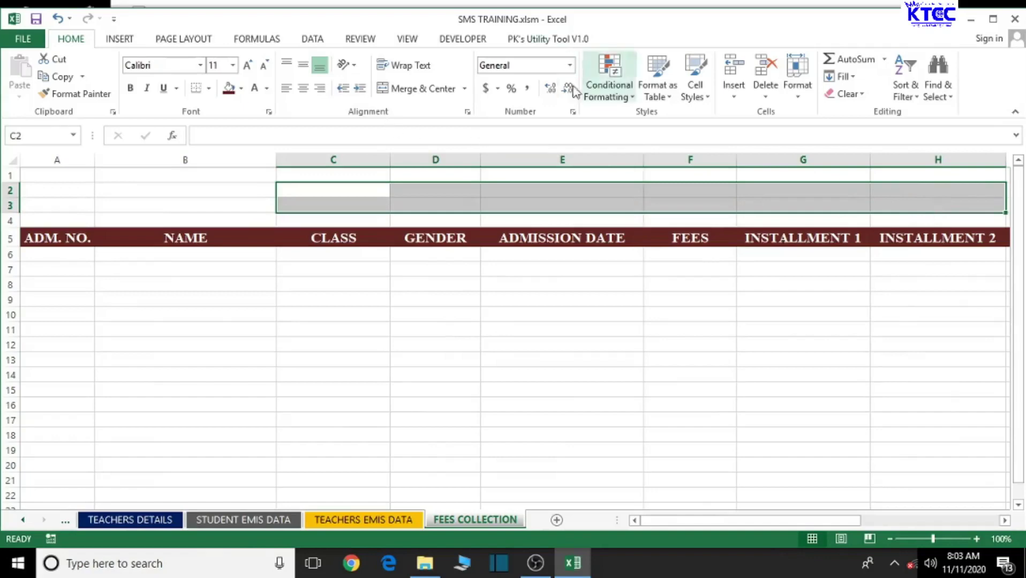
{"action": "left_click", "coordinate": [428, 90]}
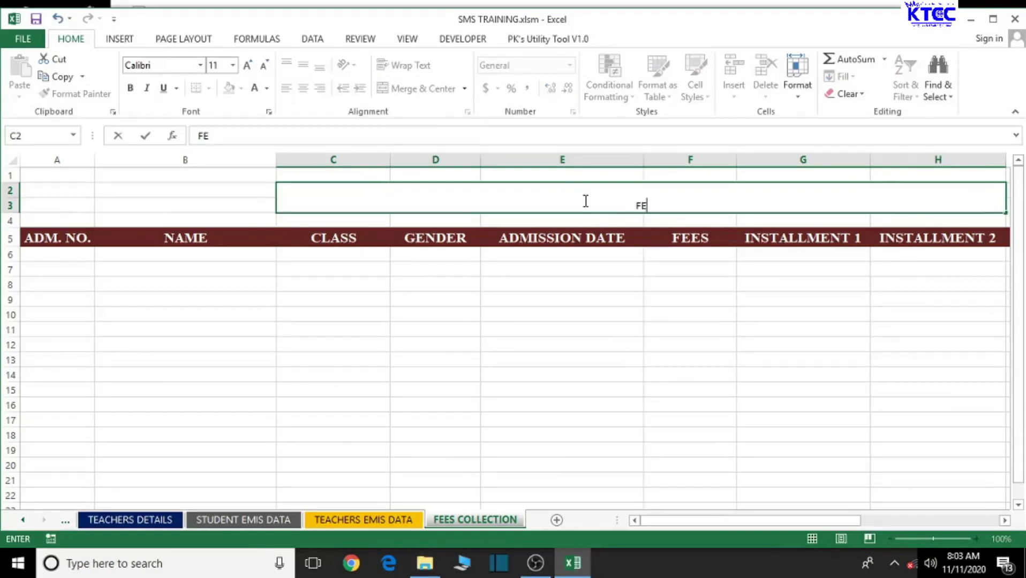
{"action": "type", "text": "FEES PAY"}
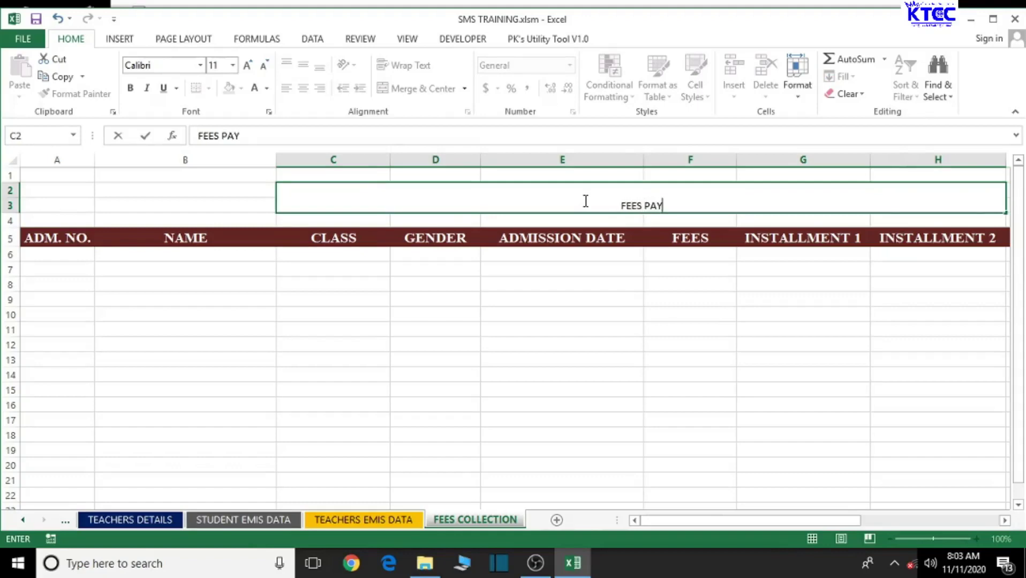
{"action": "type", "text": "MENT DATABASE"}
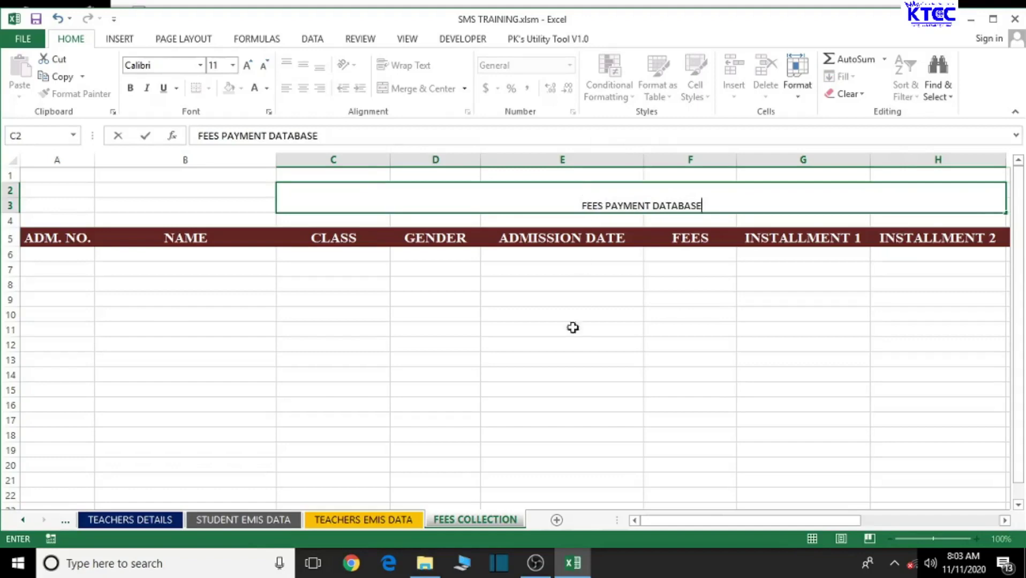
{"action": "left_click", "coordinate": [573, 328]}
- Increase the font size of the FEES PAYMENT DATABASE title to 22
{"action": "left_click", "coordinate": [613, 203]}
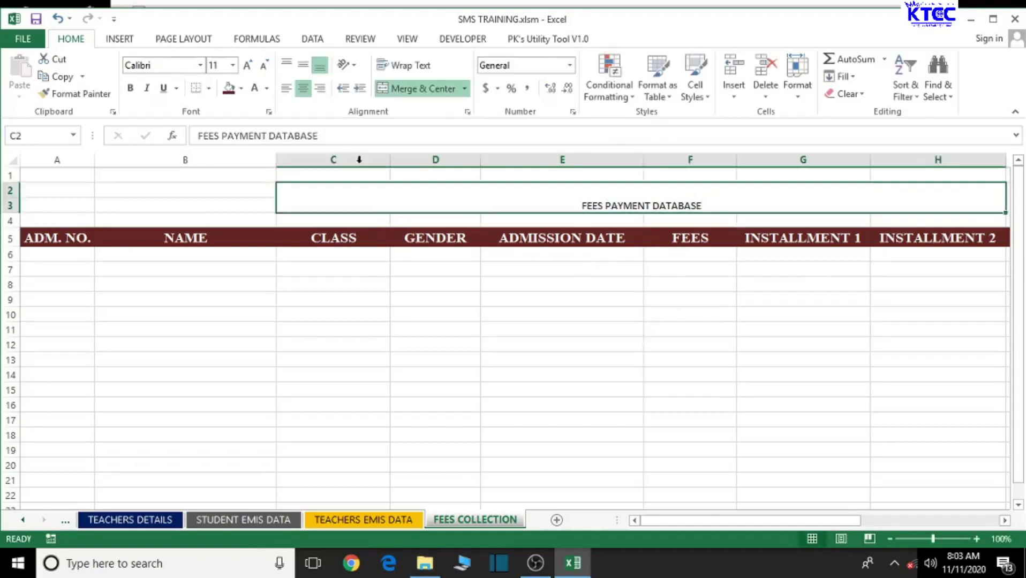
{"action": "left_click", "coordinate": [248, 66]}
{"action": "left_click", "coordinate": [248, 66]}
{"action": "left_click", "coordinate": [248, 66]}
{"action": "left_click", "coordinate": [248, 66]}
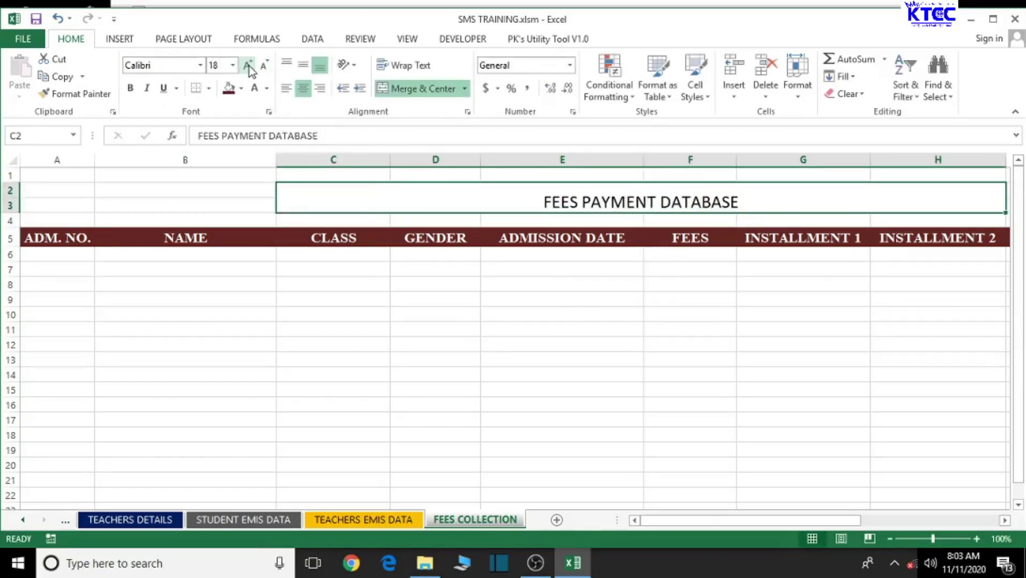
{"action": "left_click", "coordinate": [248, 66]}
{"action": "left_click", "coordinate": [248, 66]}
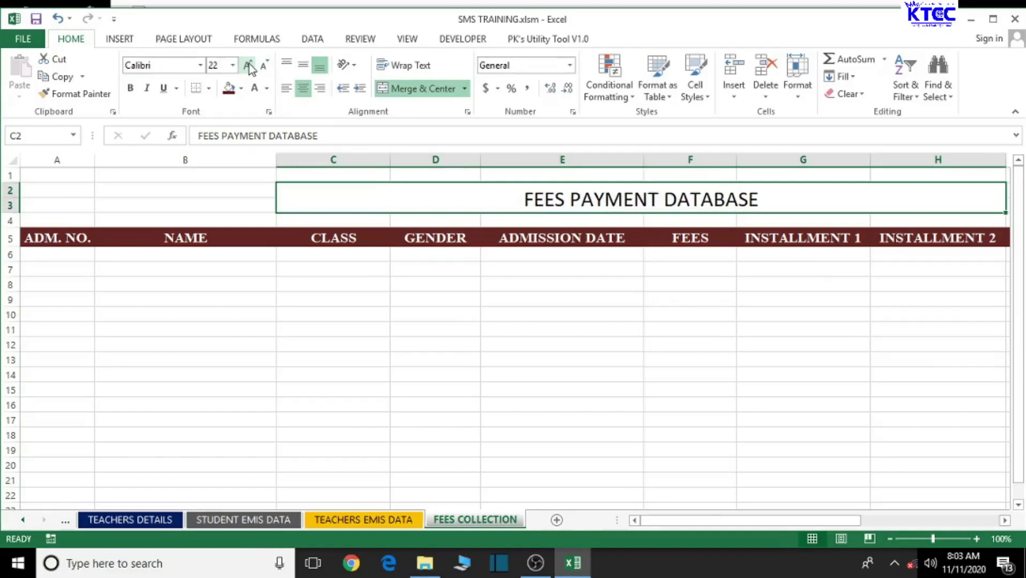
- Set the title's font to Times New Roman and make it bold
{"action": "left_click", "coordinate": [164, 66]}
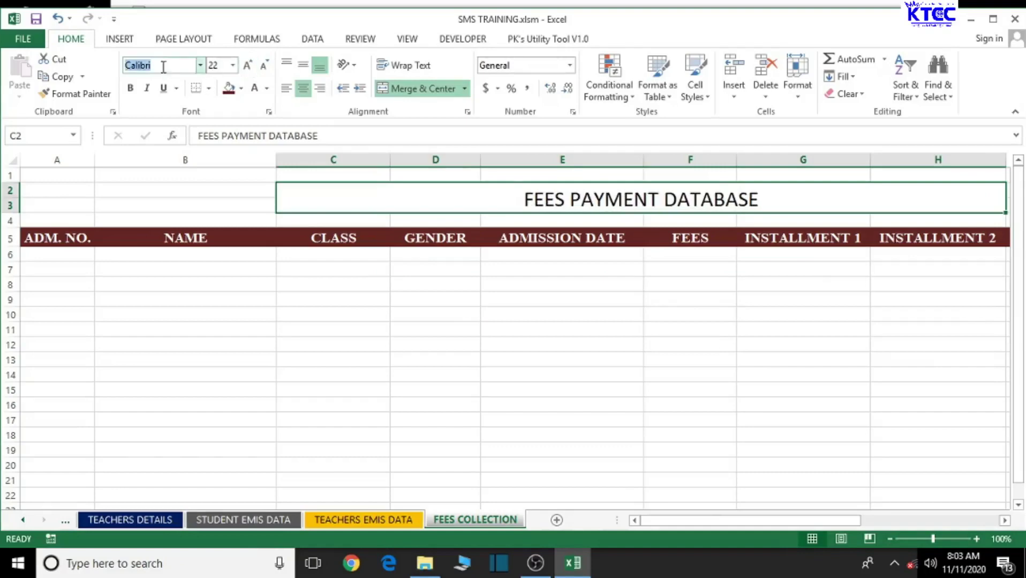
{"action": "type", "text": "Times New Roman"}
{"action": "key", "text": "Return"}
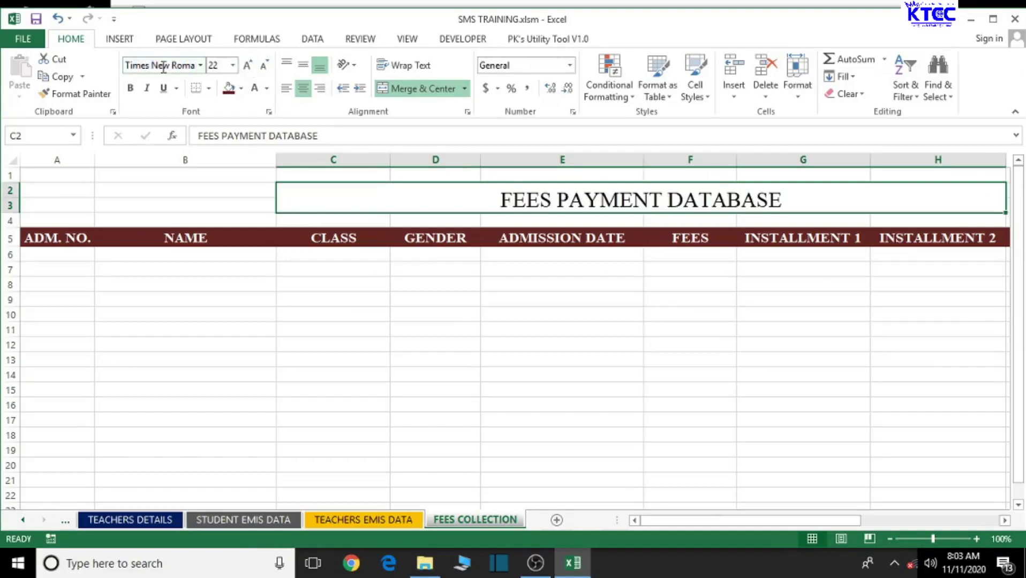
{"action": "left_click", "coordinate": [130, 88]}
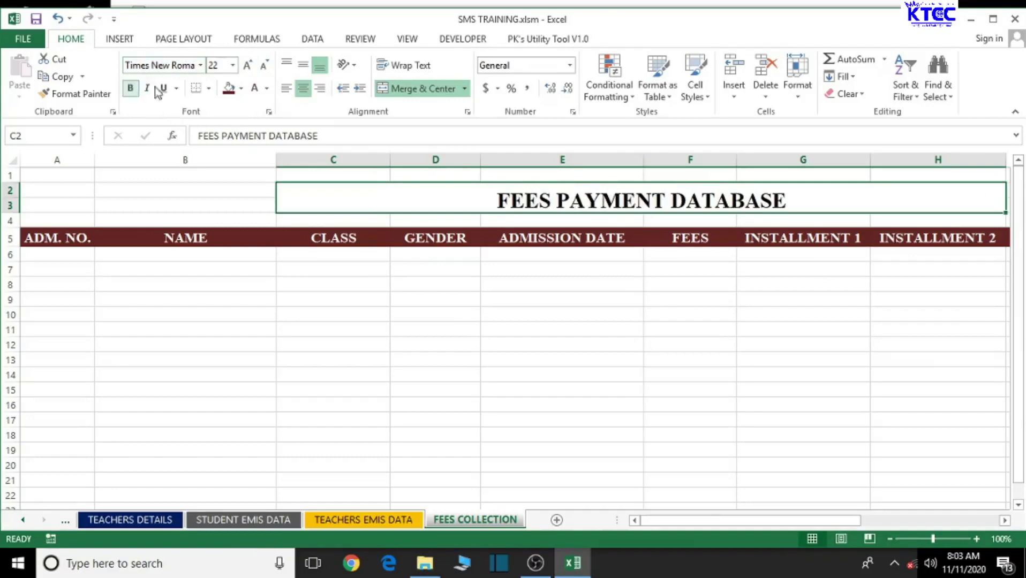
- Fill the merged title cell with the darkest theme blue and make its text white
{"action": "left_click", "coordinate": [241, 90]}
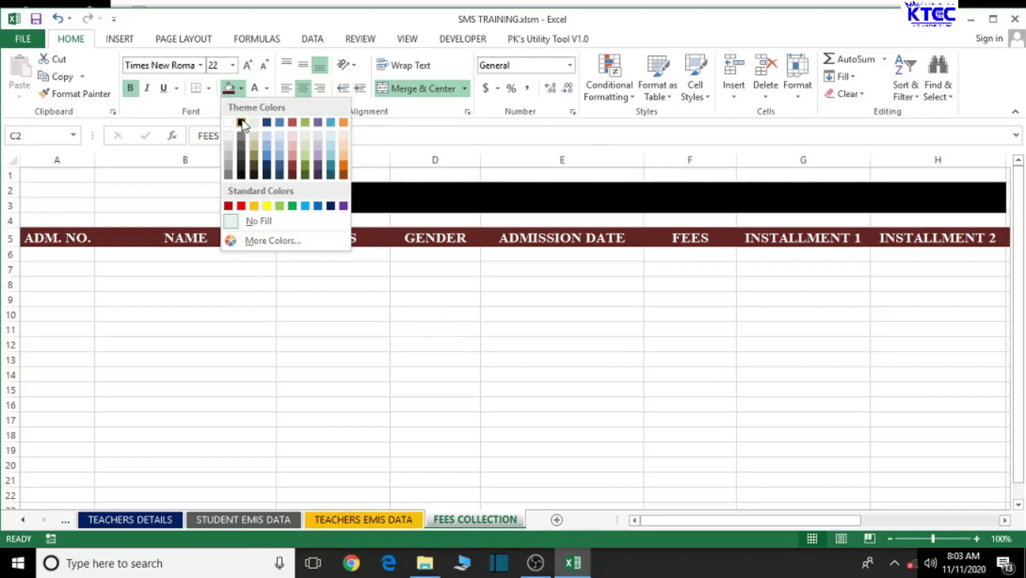
{"action": "left_click", "coordinate": [267, 173]}
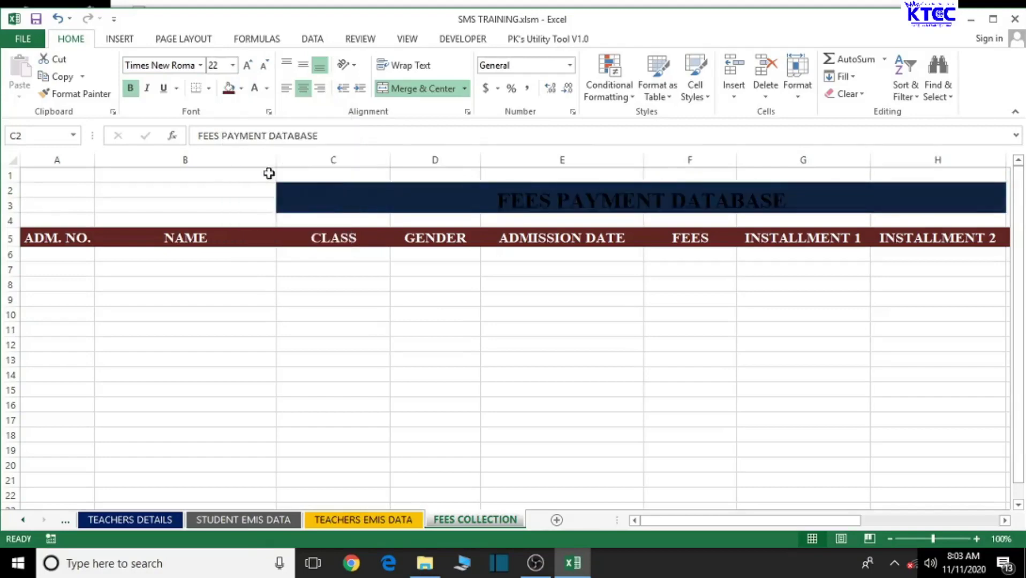
{"action": "left_click", "coordinate": [256, 90]}
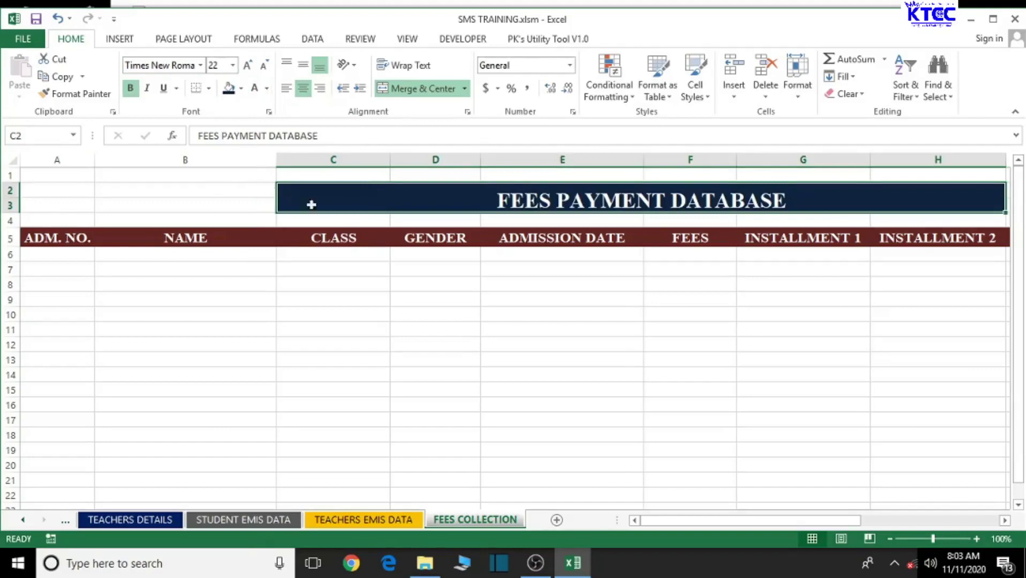
{"action": "left_click", "coordinate": [612, 367]}
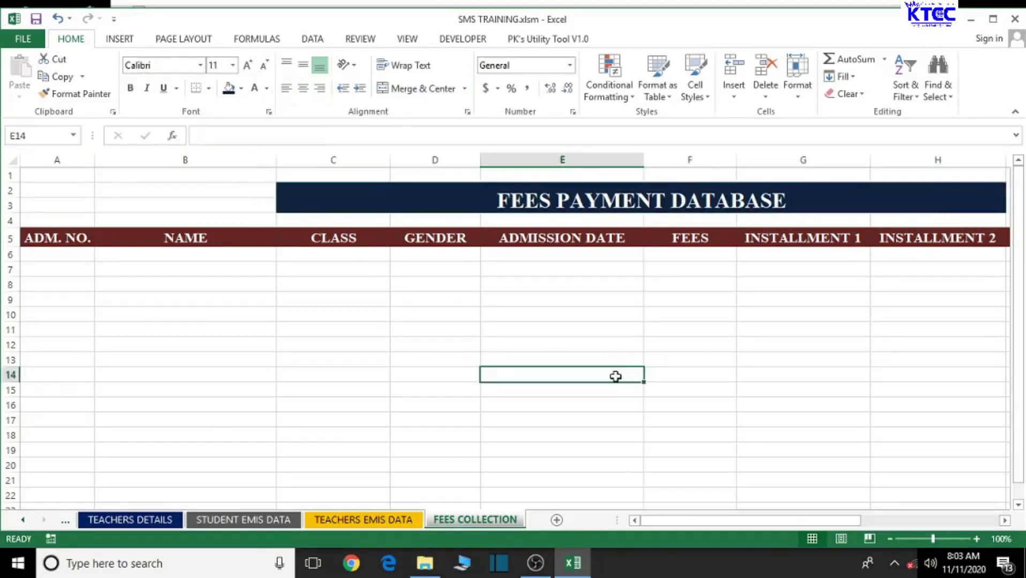
- Draw a rounded rectangle about 0.47" high and 2.4" wide beside the title, mostly over column B in rows 1 to 3
{"action": "left_click", "coordinate": [642, 522]}
{"action": "left_click", "coordinate": [121, 38]}
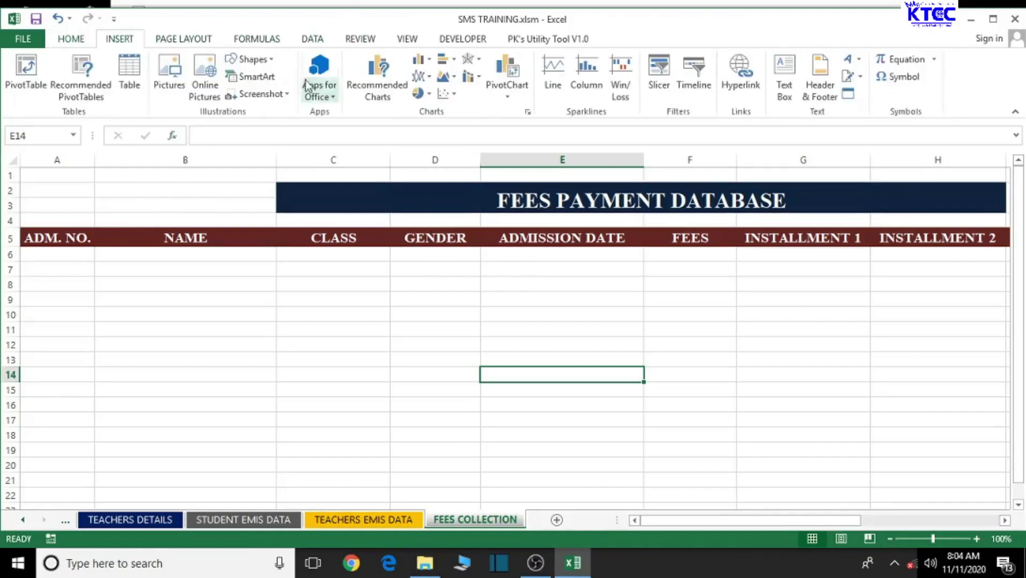
{"action": "left_click", "coordinate": [249, 60]}
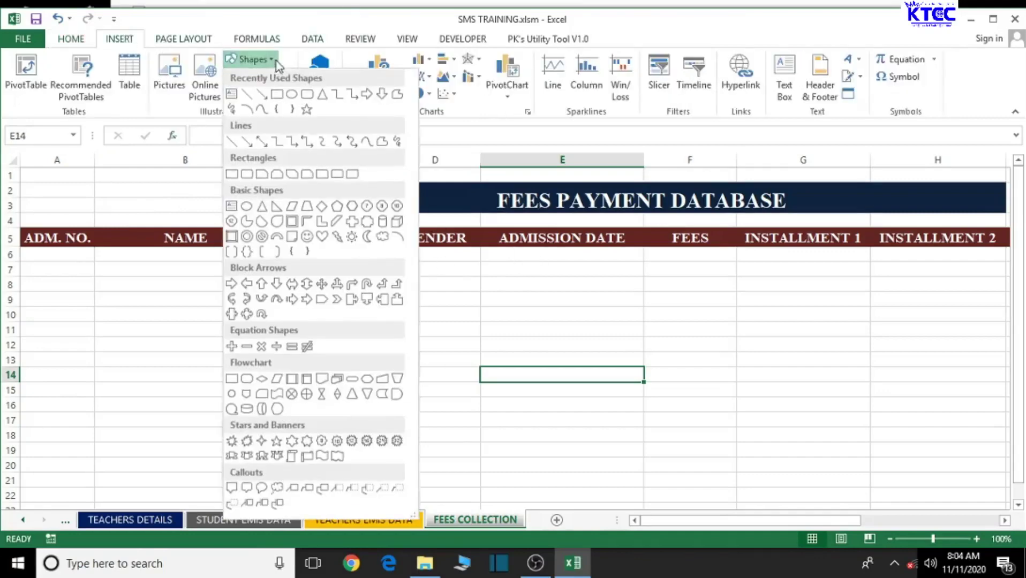
{"action": "left_click", "coordinate": [248, 174]}
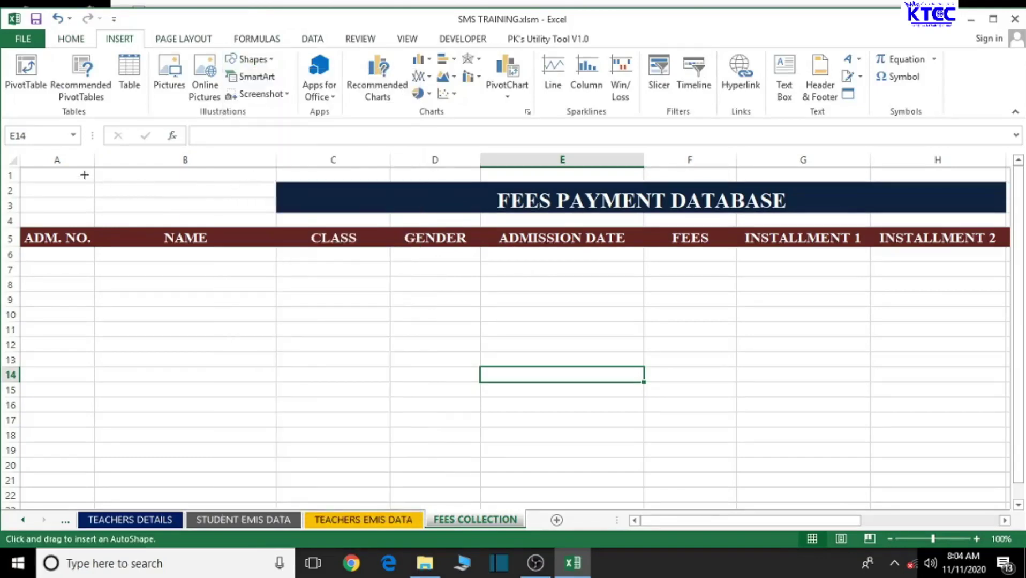
{"action": "mouse_move", "coordinate": [84, 175]}
{"action": "left_mouse_down"}
{"action": "mouse_move", "coordinate": [82, 194]}
{"action": "mouse_move", "coordinate": [131, 210]}
{"action": "mouse_move", "coordinate": [252, 216]}
{"action": "mouse_move", "coordinate": [280, 197]}
{"action": "mouse_move", "coordinate": [257, 210]}
{"action": "left_mouse_up"}
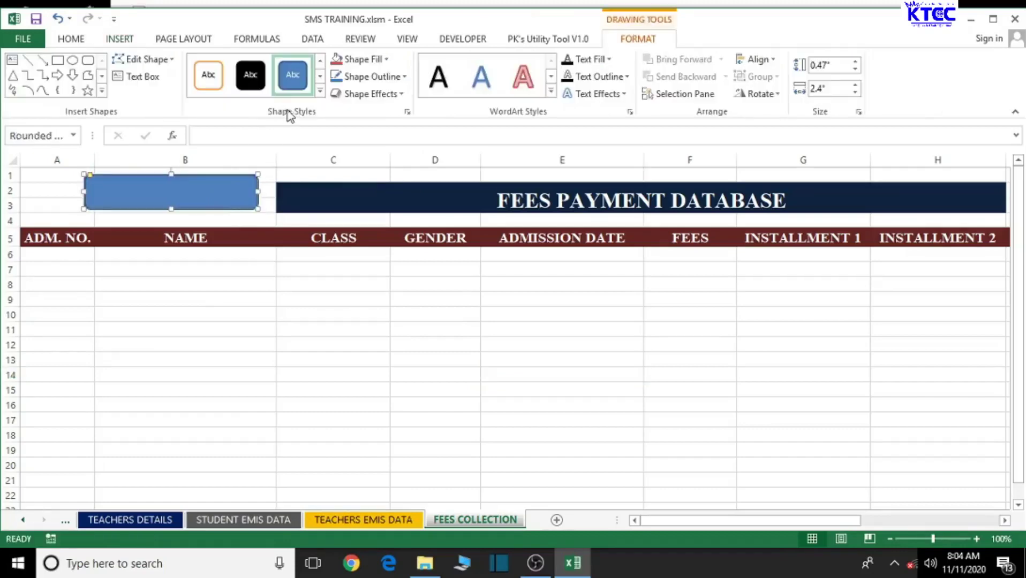
- Add the text CHECK/UPDATE FEED to the rounded rectangle
{"action": "right_click", "coordinate": [177, 188]}
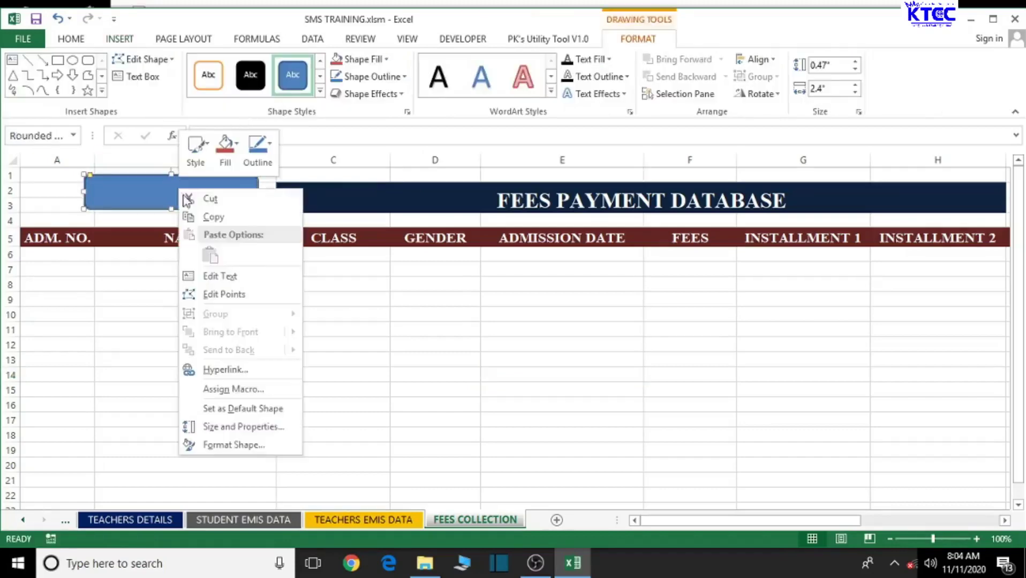
{"action": "left_click", "coordinate": [228, 281]}
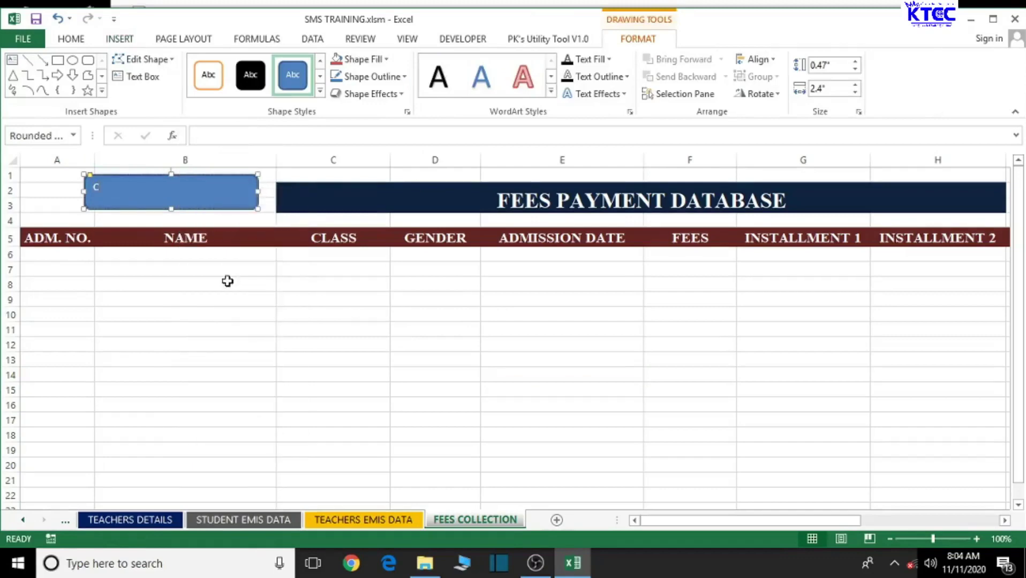
{"action": "type", "text": "CHECK/UPDATE FEED"}
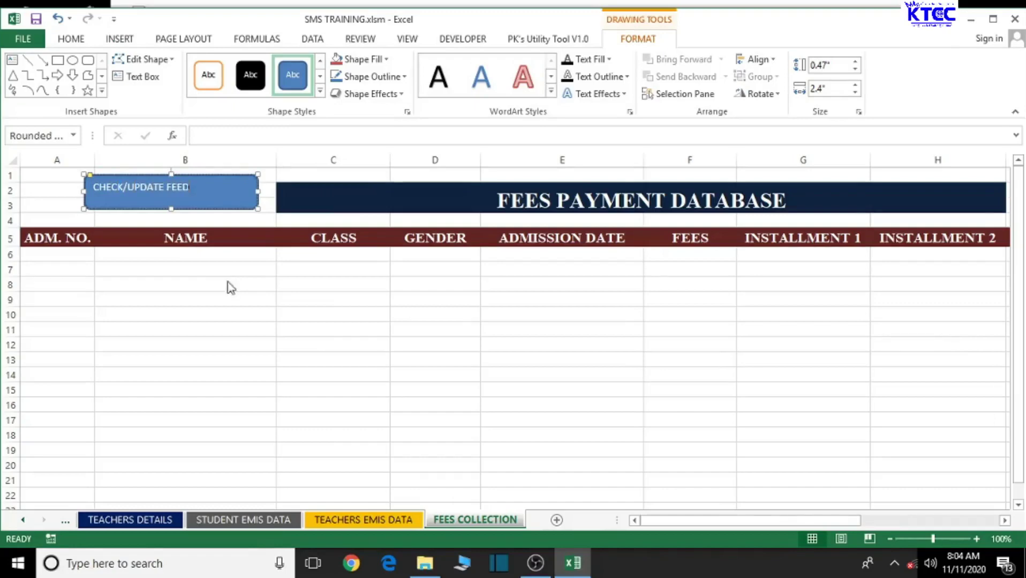
{"action": "left_click", "coordinate": [191, 369]}
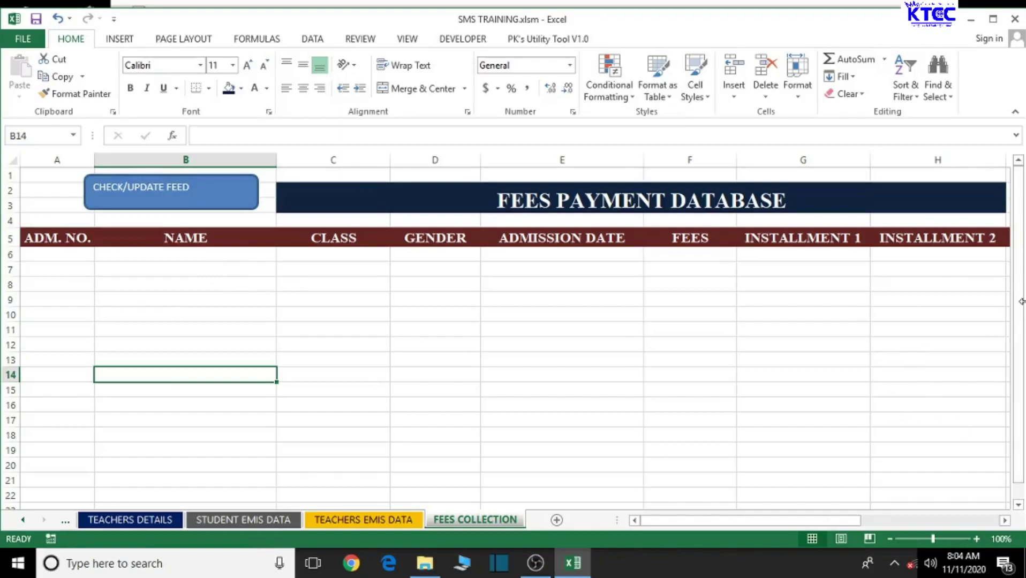
- Format the rounded rectangle's text as bold Times New Roman, centred horizontally and vertically
{"action": "left_click", "coordinate": [196, 188]}
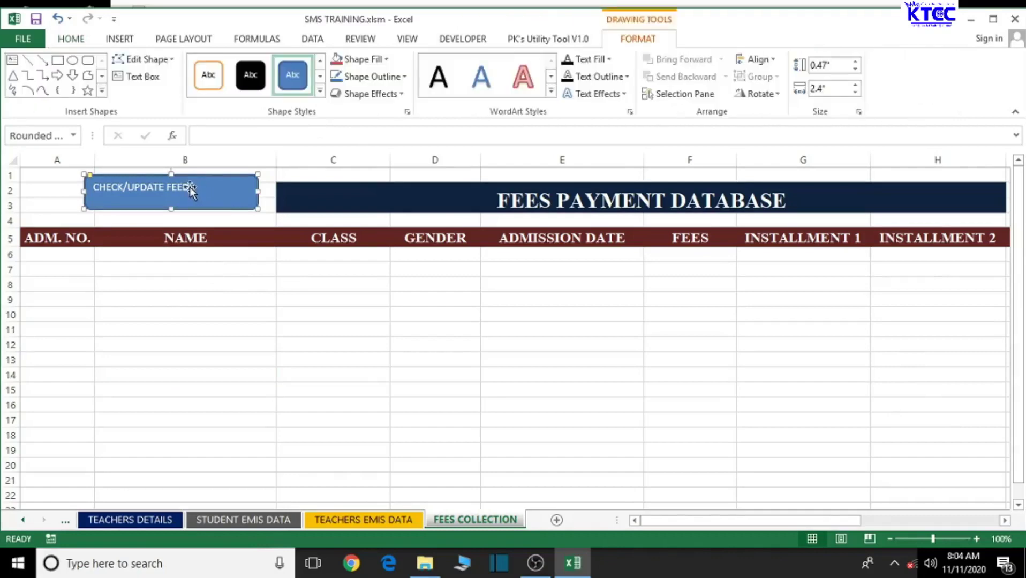
{"action": "left_click_drag", "start_coordinate": [191, 187], "coordinate": [101, 194]}
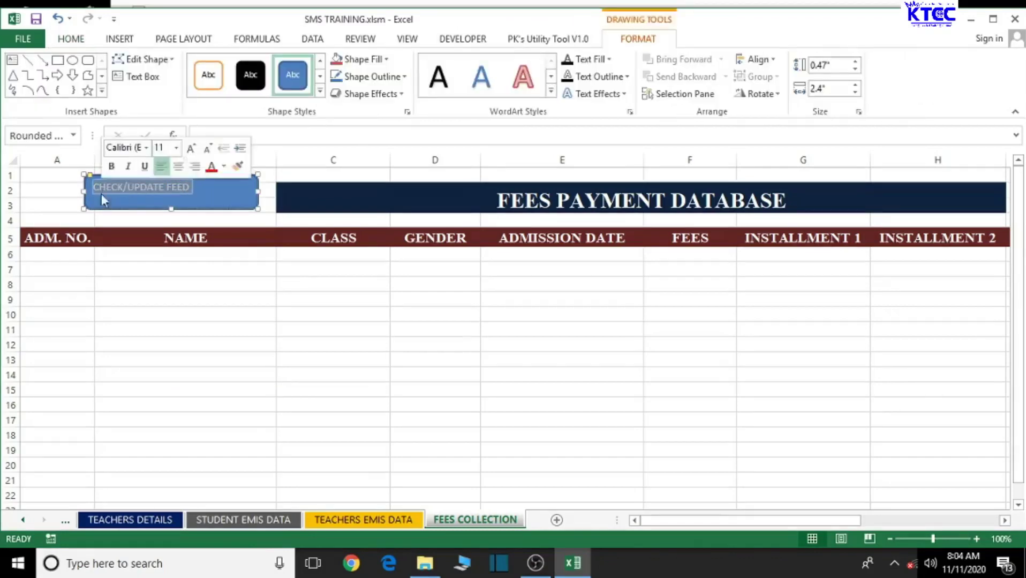
{"action": "left_click", "coordinate": [67, 42]}
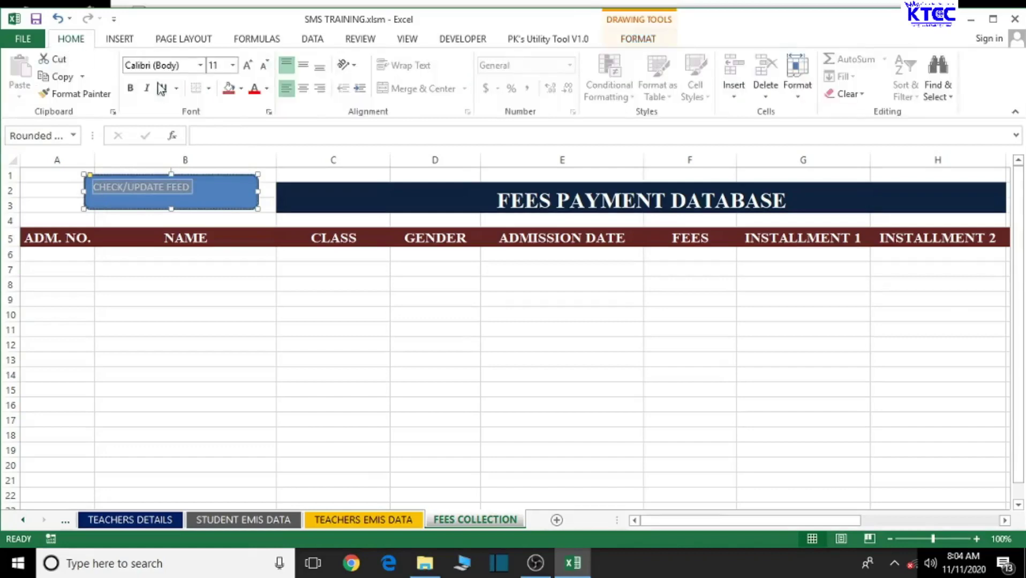
{"action": "left_click", "coordinate": [303, 90]}
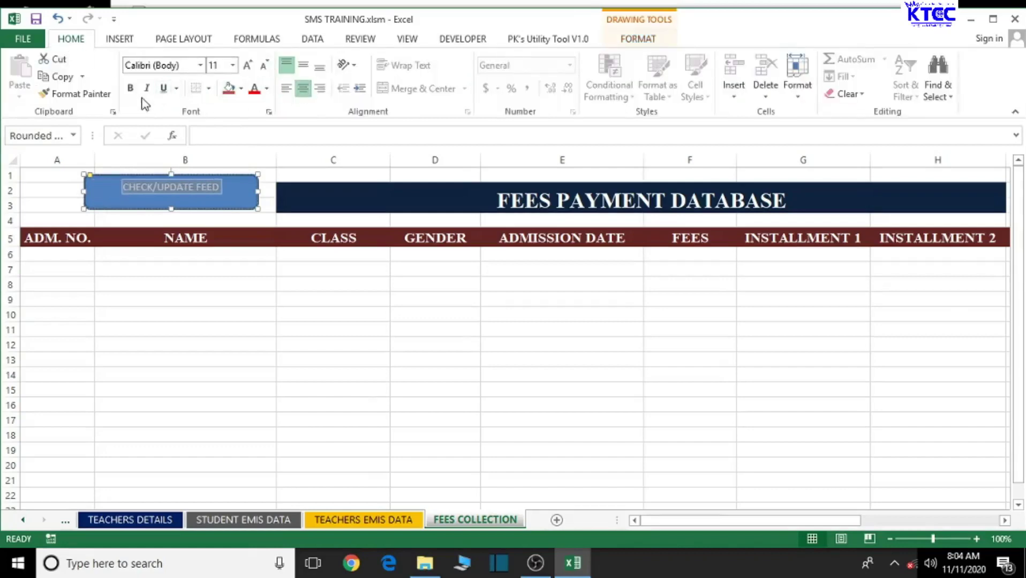
{"action": "left_click", "coordinate": [160, 68]}
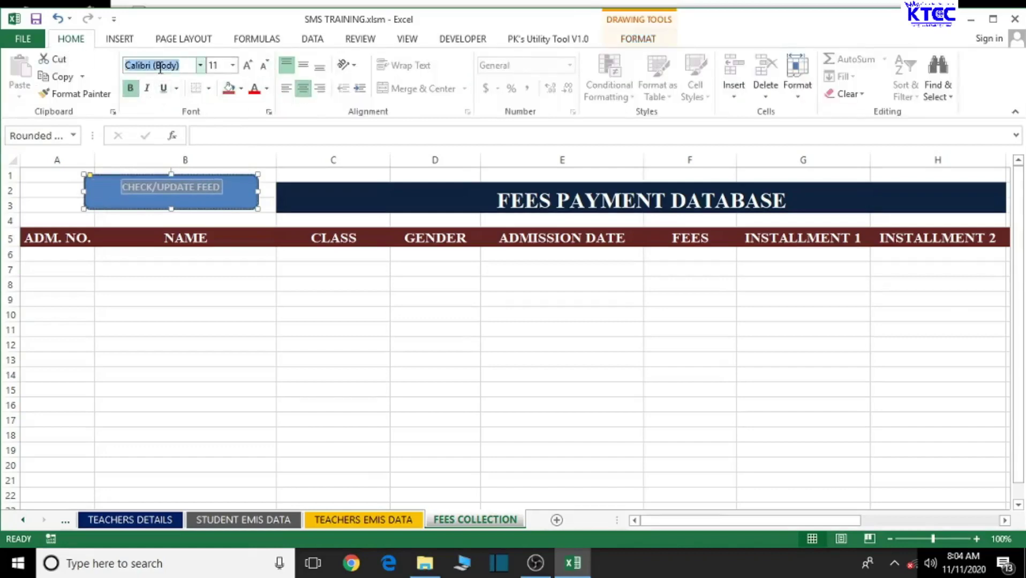
{"action": "type", "text": "Times New Roma"}
{"action": "key", "text": "Return"}
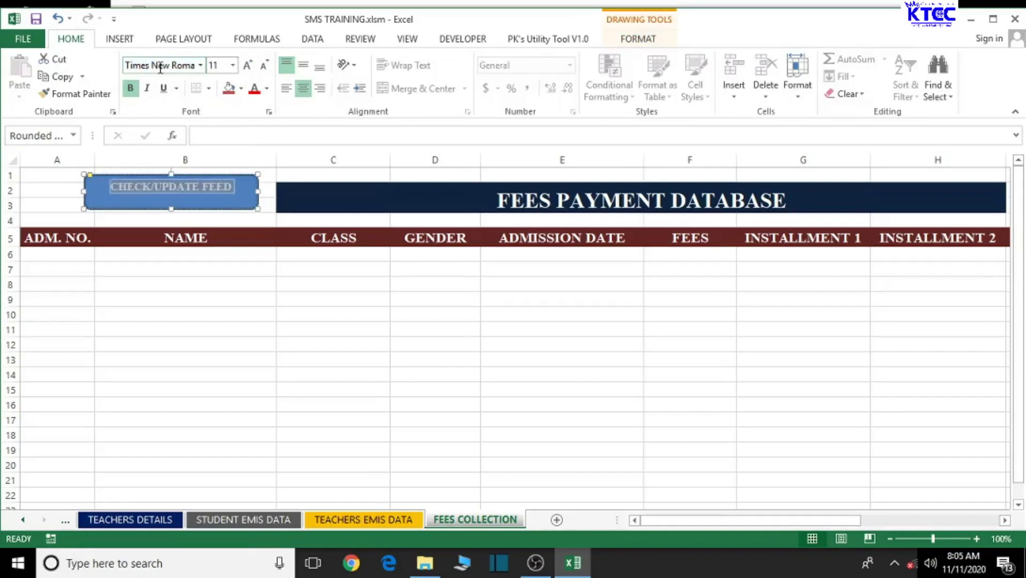
{"action": "left_click", "coordinate": [303, 66]}
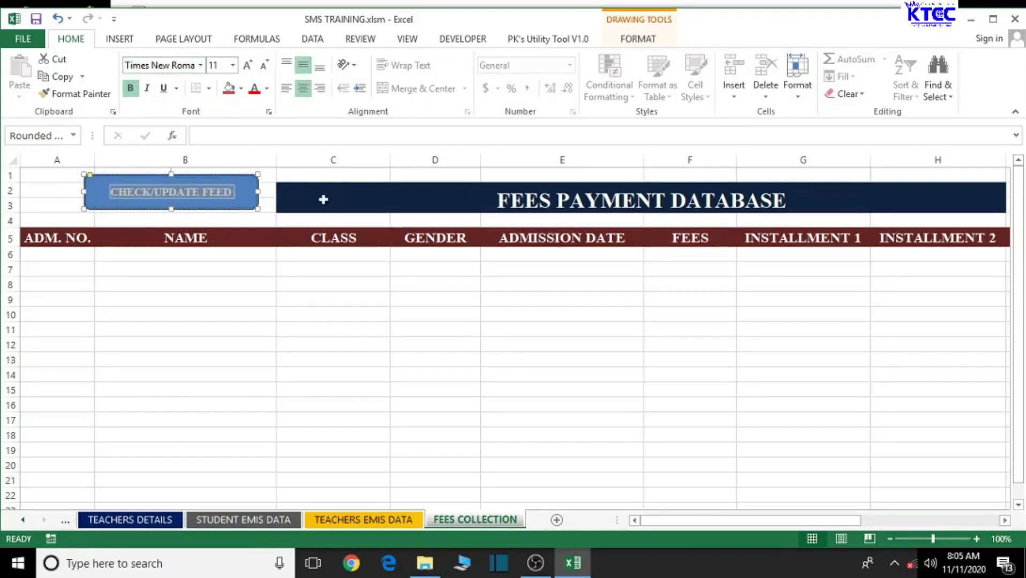
{"action": "left_click", "coordinate": [275, 300]}
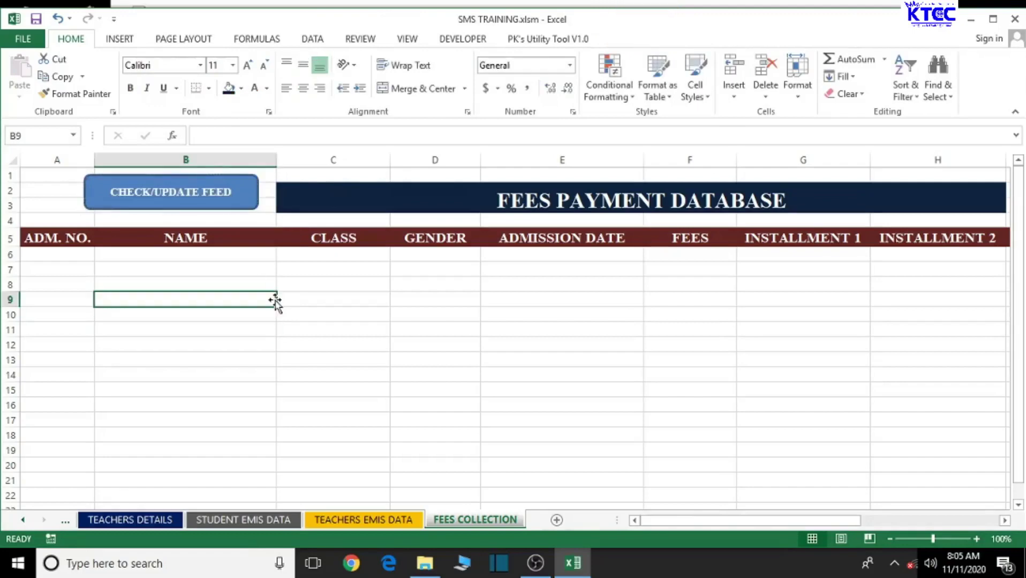
- Apply the red preset shape style from the second-to-last style row to the CHECK/UPDATE FEED shape
{"action": "left_click", "coordinate": [241, 197]}
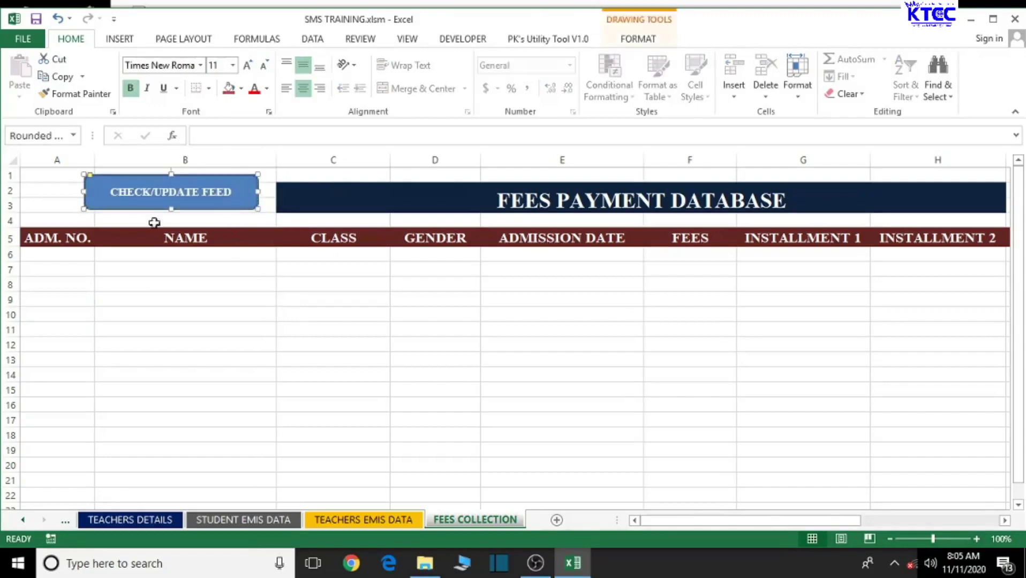
{"action": "left_click", "coordinate": [642, 39]}
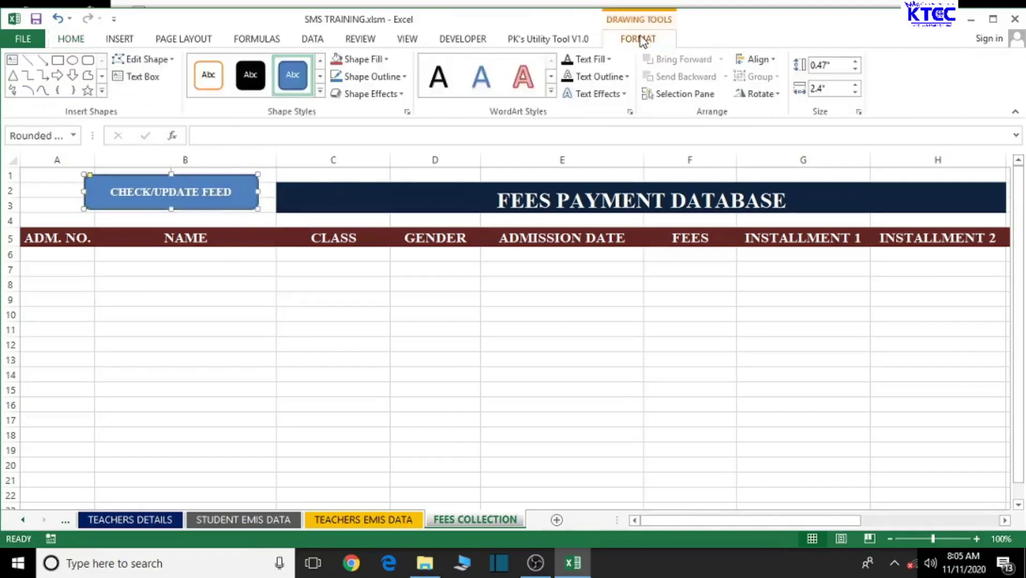
{"action": "left_click", "coordinate": [319, 95]}
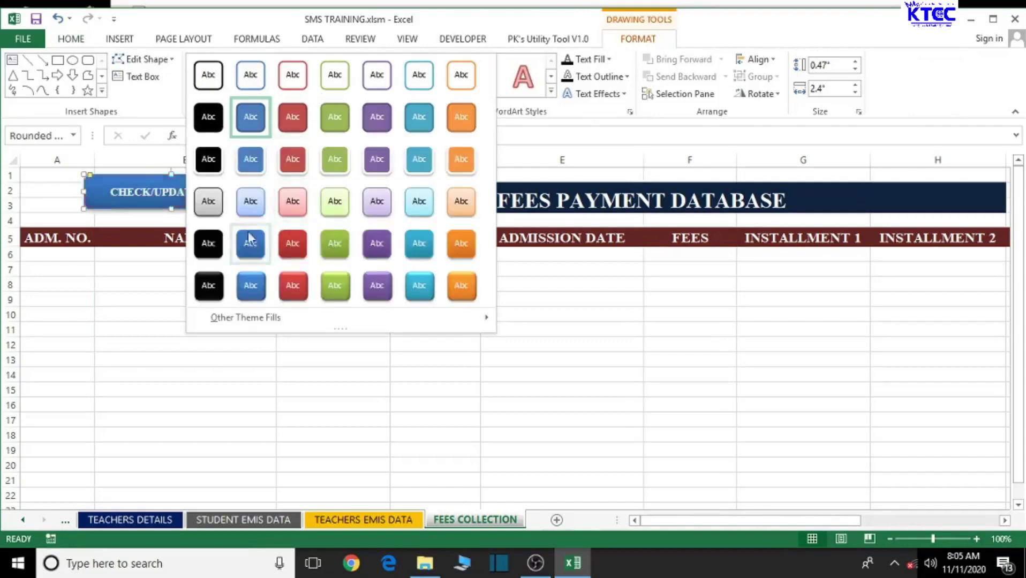
{"action": "left_click", "coordinate": [293, 244]}
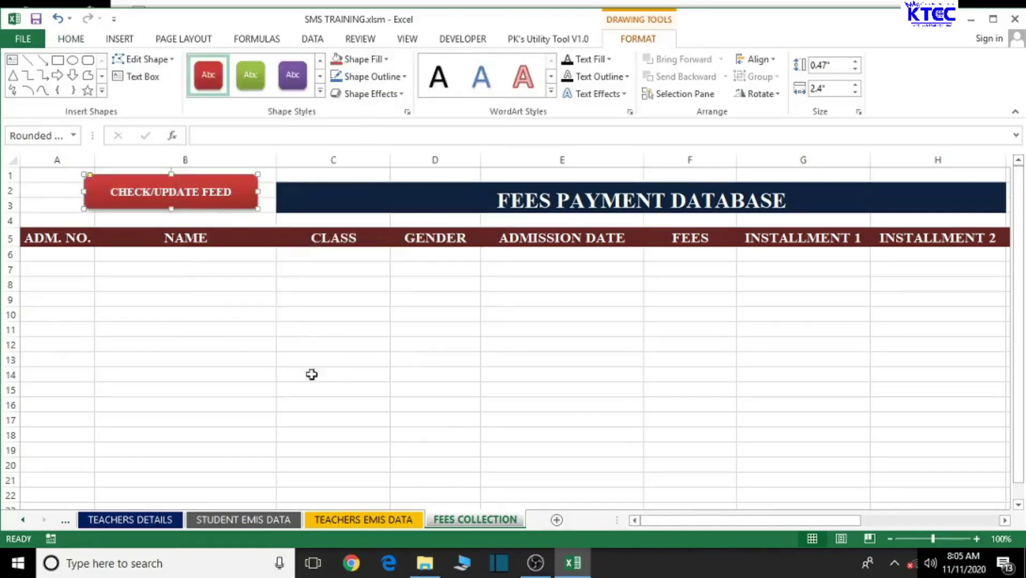
{"action": "left_click", "coordinate": [293, 330]}
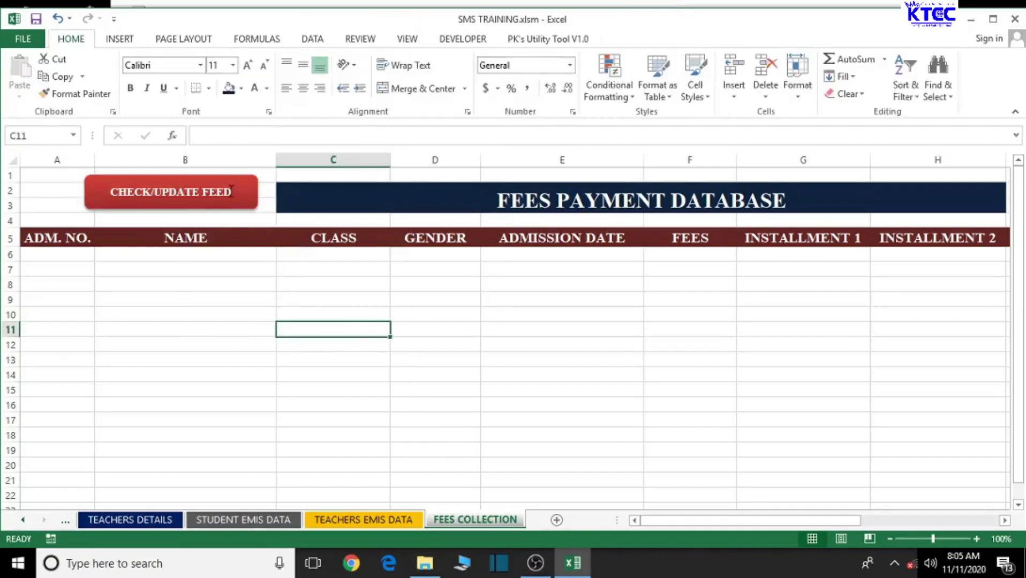
- Correct the last word of the red shape's text so that it reads CHECK/UPDATE FEES
{"action": "left_click", "coordinate": [230, 192]}
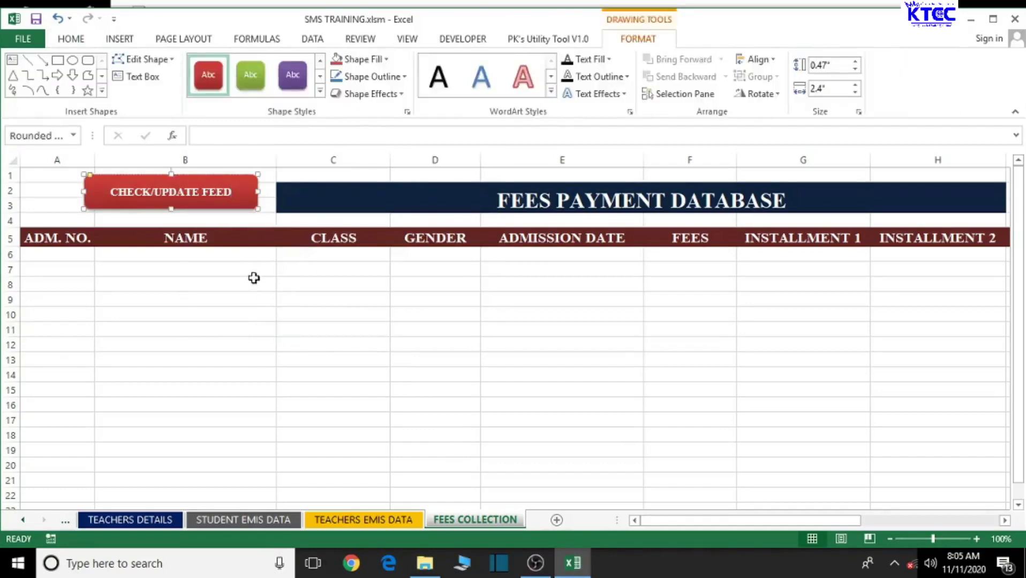
{"action": "key", "text": "BackSpace"}
{"action": "type", "text": "W"}
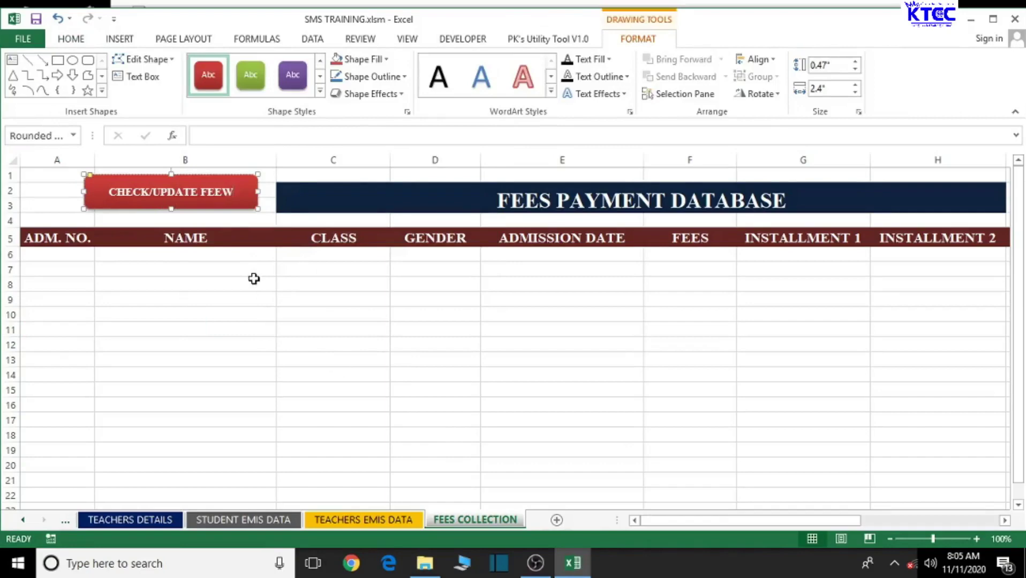
{"action": "key", "text": "BackSpace"}
{"action": "type", "text": "S"}
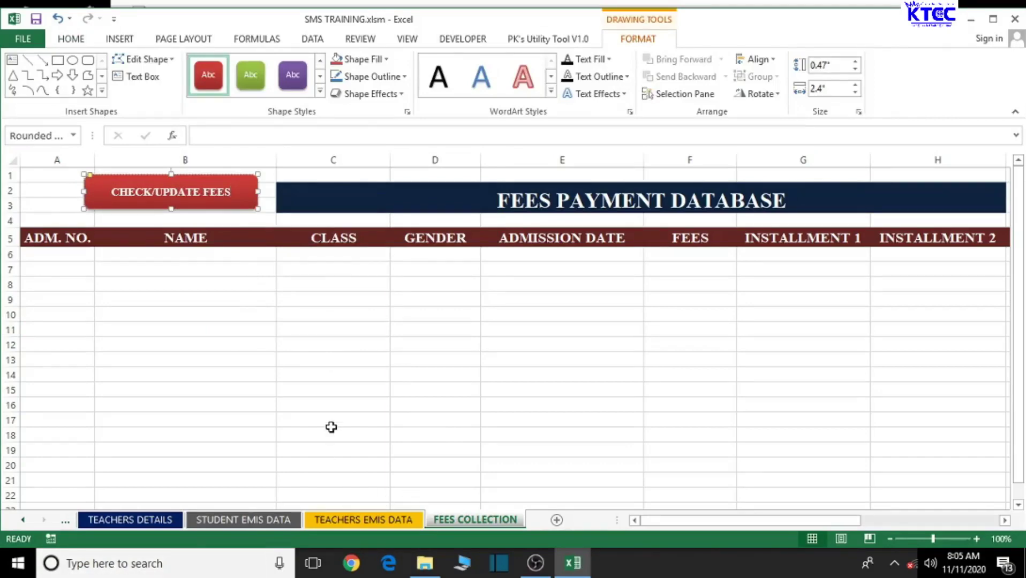
{"action": "left_click", "coordinate": [331, 427]}
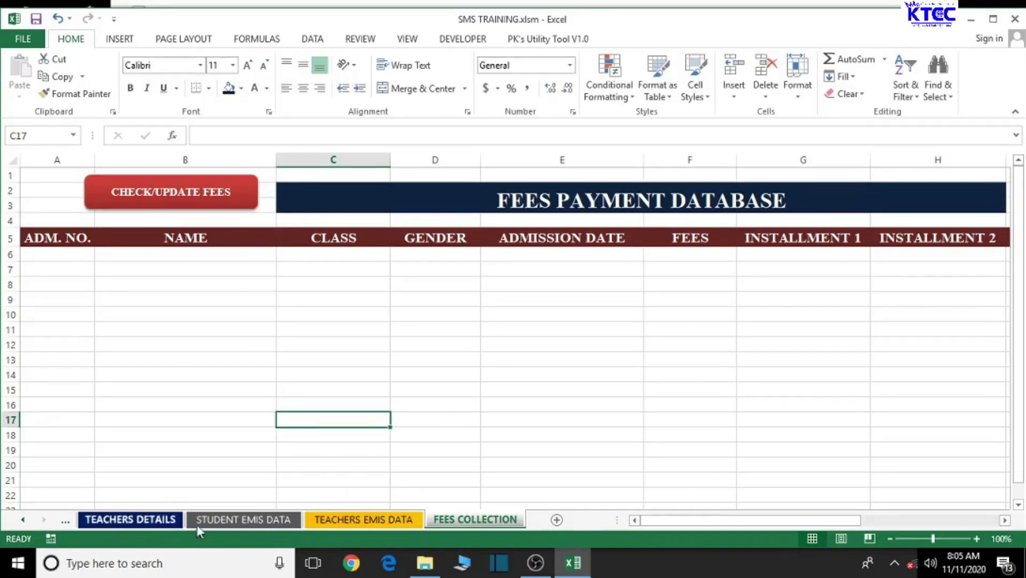
- Check how far down the bordered table extends on the STUDENT DETAILS sheet and return to the FEES COLLECTION sheet
{"action": "left_click", "coordinate": [22, 521]}
{"action": "left_click", "coordinate": [21, 520]}
{"action": "left_click", "coordinate": [22, 521]}
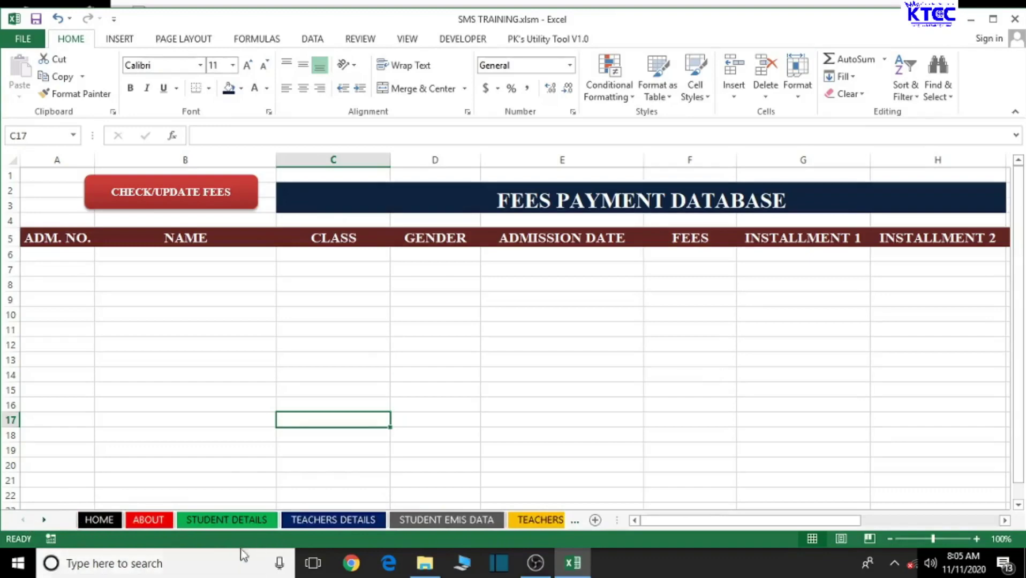
{"action": "left_click", "coordinate": [226, 524]}
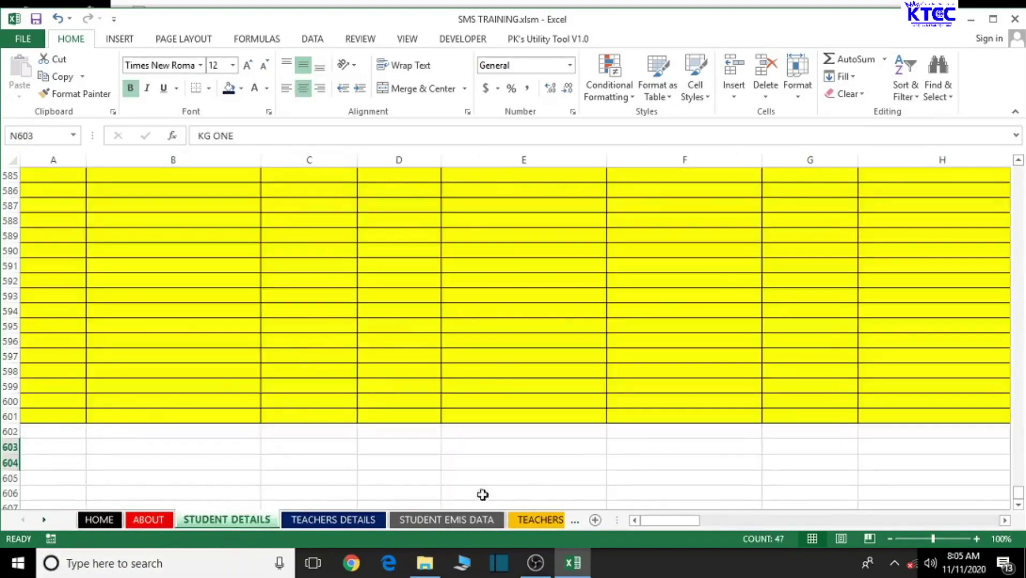
{"action": "left_click", "coordinate": [45, 520]}
{"action": "left_click", "coordinate": [44, 520]}
{"action": "left_click", "coordinate": [44, 520]}
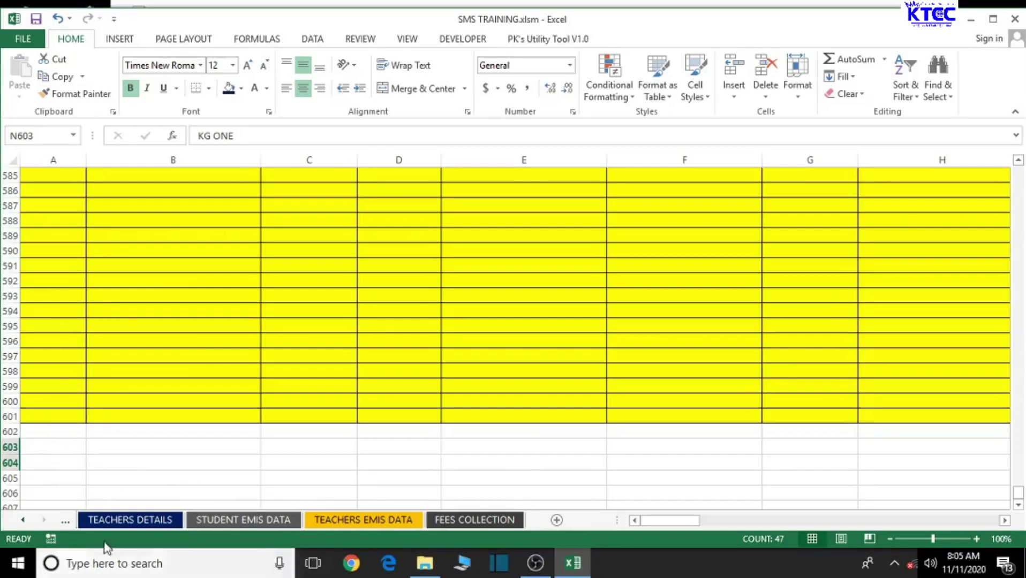
{"action": "left_click", "coordinate": [457, 527]}
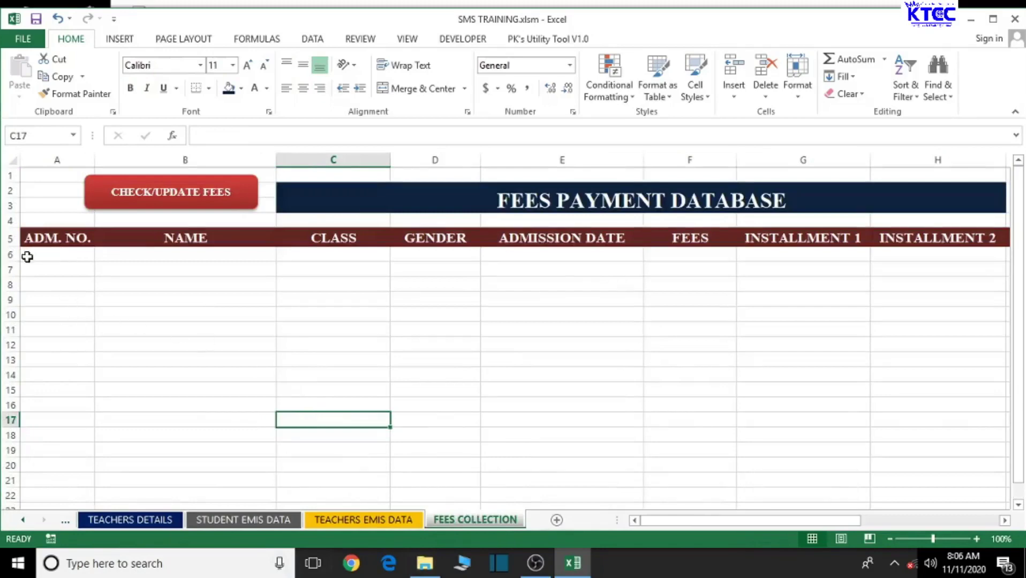
- Apply all borders to the fees table from heading cell A5 across to column M and down past row 559
{"action": "left_click_drag", "start_coordinate": [27, 233], "coordinate": [914, 435]}
{"action": "scroll", "coordinate": [973, 424], "scroll_direction": "up", "scroll_amount": 17}
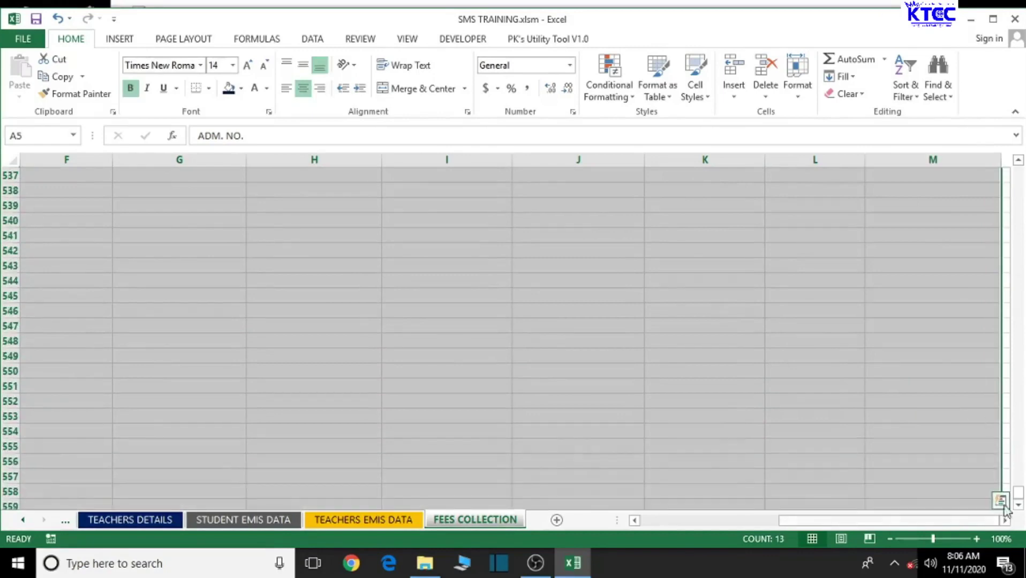
{"action": "left_click_drag", "start_coordinate": [1018, 497], "coordinate": [1019, 198]}
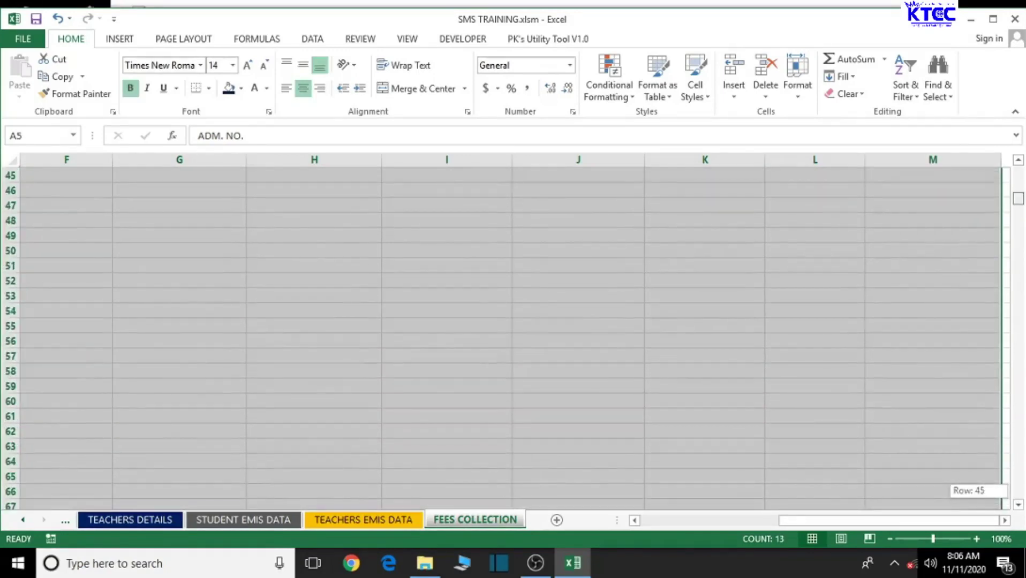
{"action": "left_click_drag", "start_coordinate": [1017, 402], "coordinate": [1018, 171]}
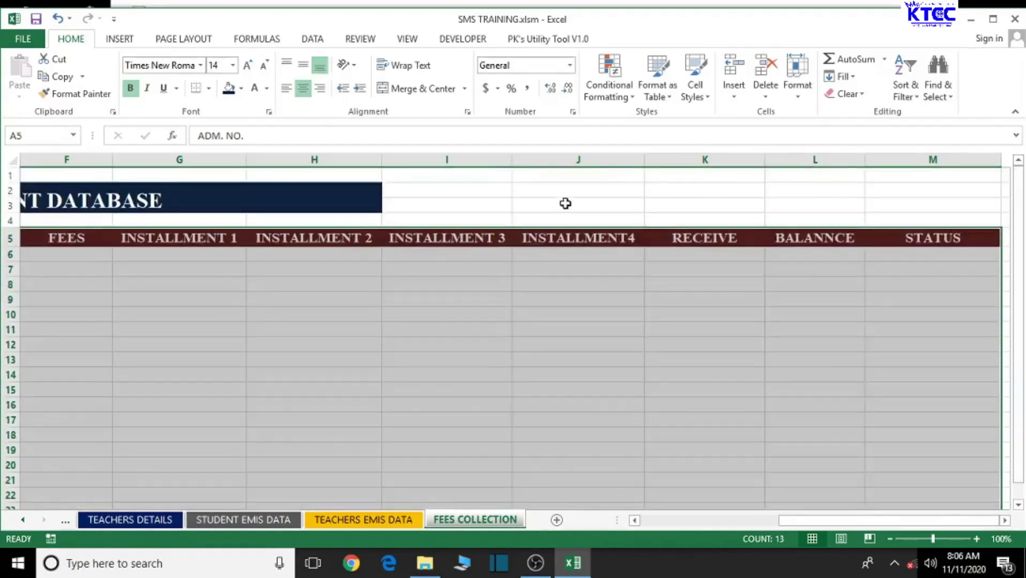
{"action": "left_click_drag", "start_coordinate": [784, 523], "coordinate": [637, 519]}
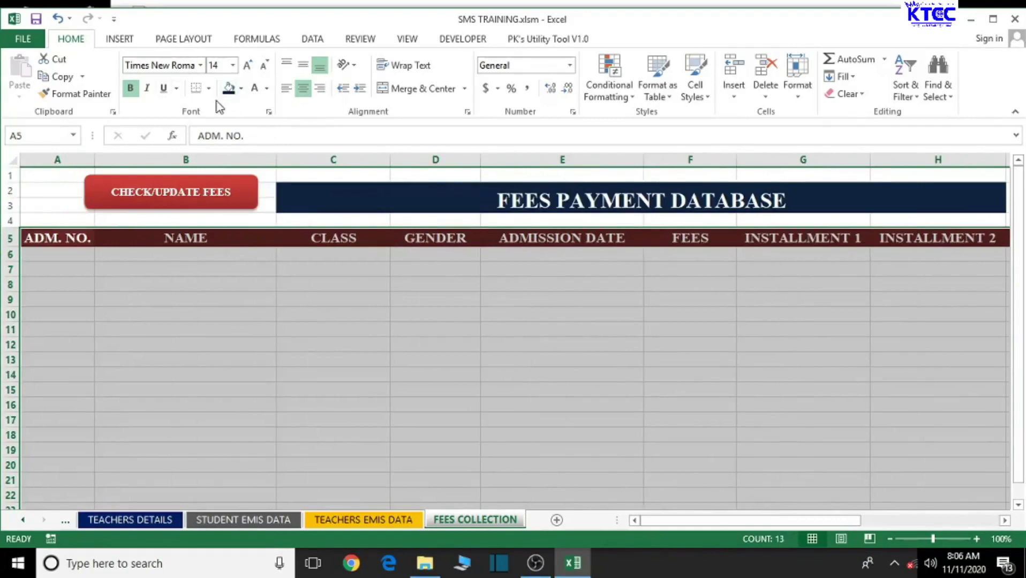
{"action": "left_click", "coordinate": [208, 89]}
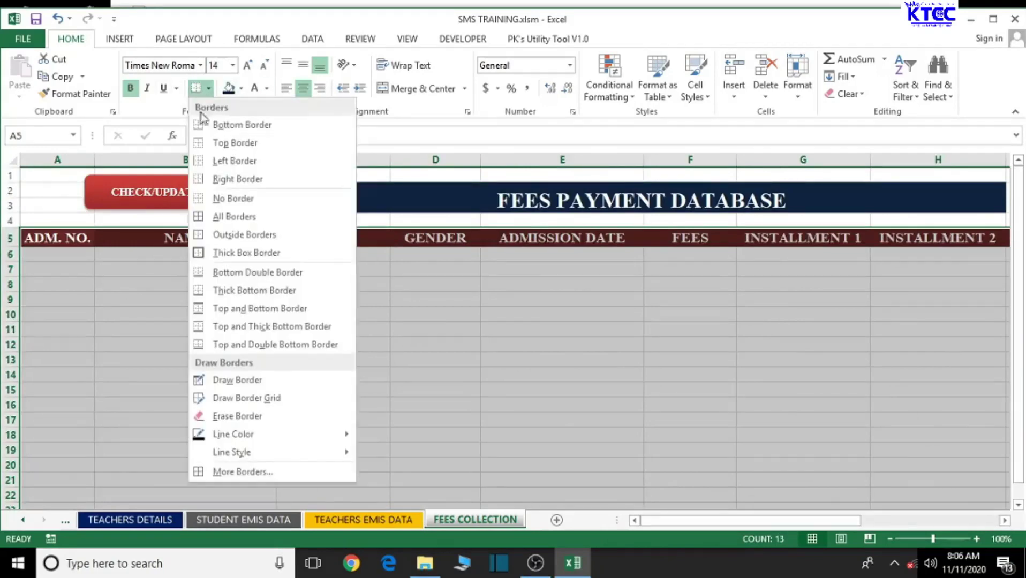
{"action": "left_click", "coordinate": [233, 217]}
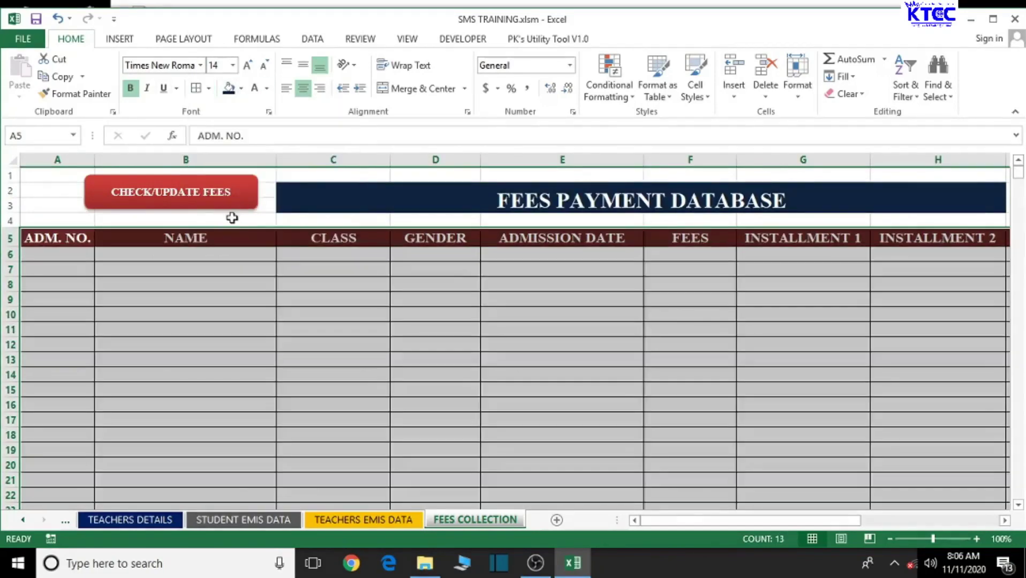
{"action": "left_click", "coordinate": [229, 321]}
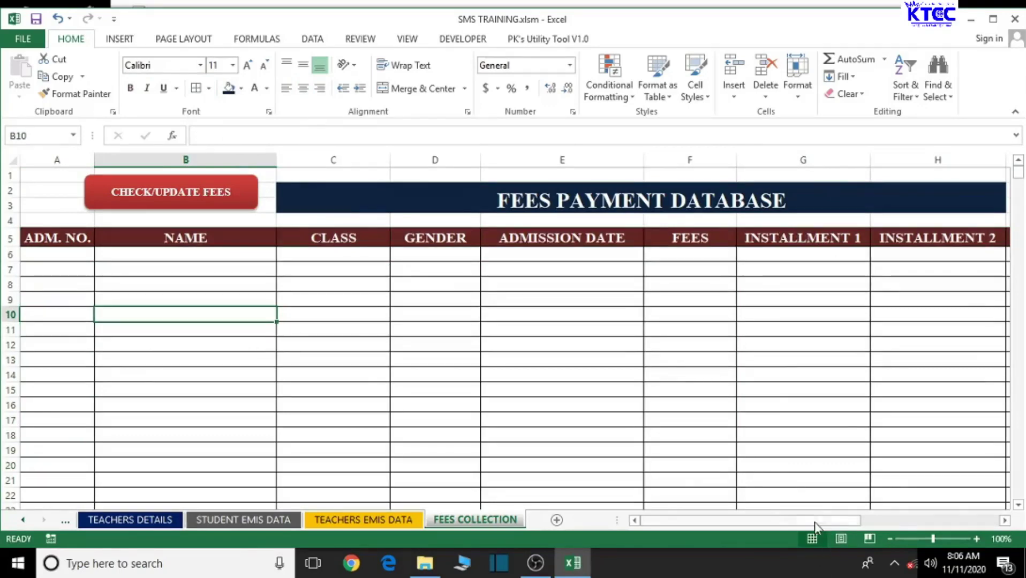
- Draw a rounded rectangle about 0.32" high and 1.18" wide in column I beside the title, with the text HOME
{"action": "left_click_drag", "start_coordinate": [814, 521], "coordinate": [872, 519]}
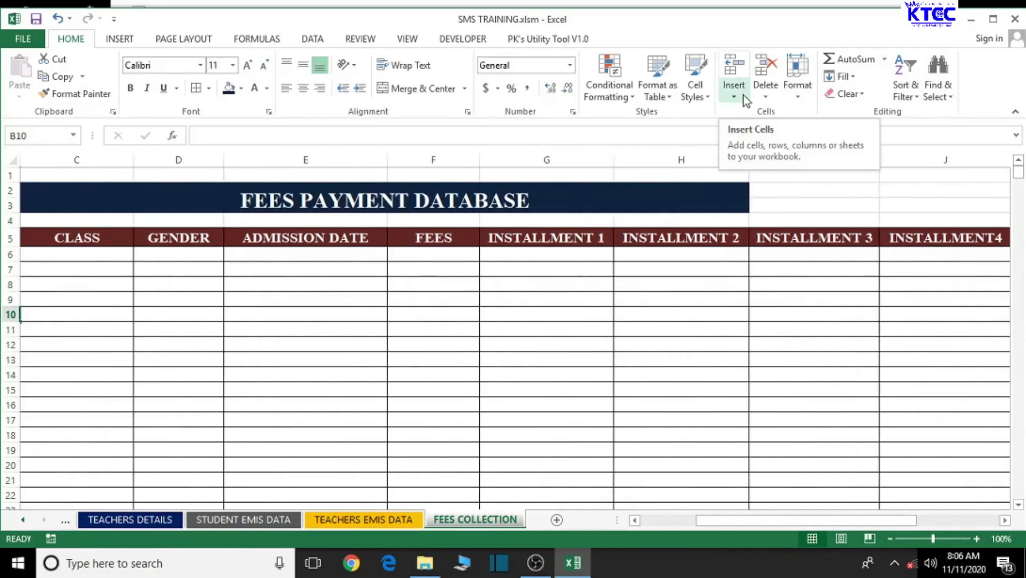
{"action": "left_click", "coordinate": [118, 40]}
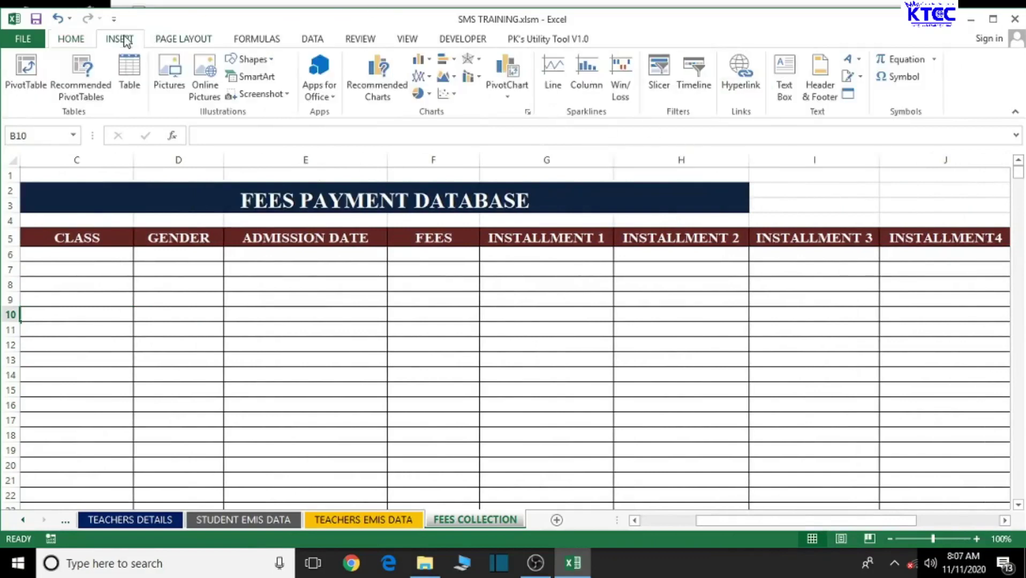
{"action": "left_click", "coordinate": [248, 59]}
{"action": "left_click", "coordinate": [242, 172]}
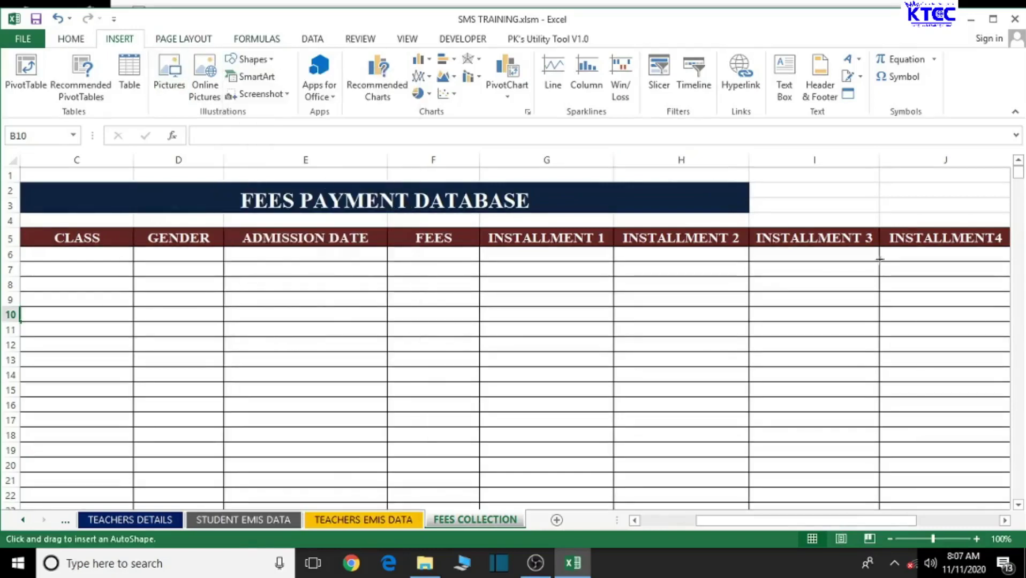
{"action": "mouse_move", "coordinate": [786, 188]}
{"action": "left_mouse_down"}
{"action": "mouse_move", "coordinate": [788, 203]}
{"action": "mouse_move", "coordinate": [871, 211]}
{"action": "left_mouse_up"}
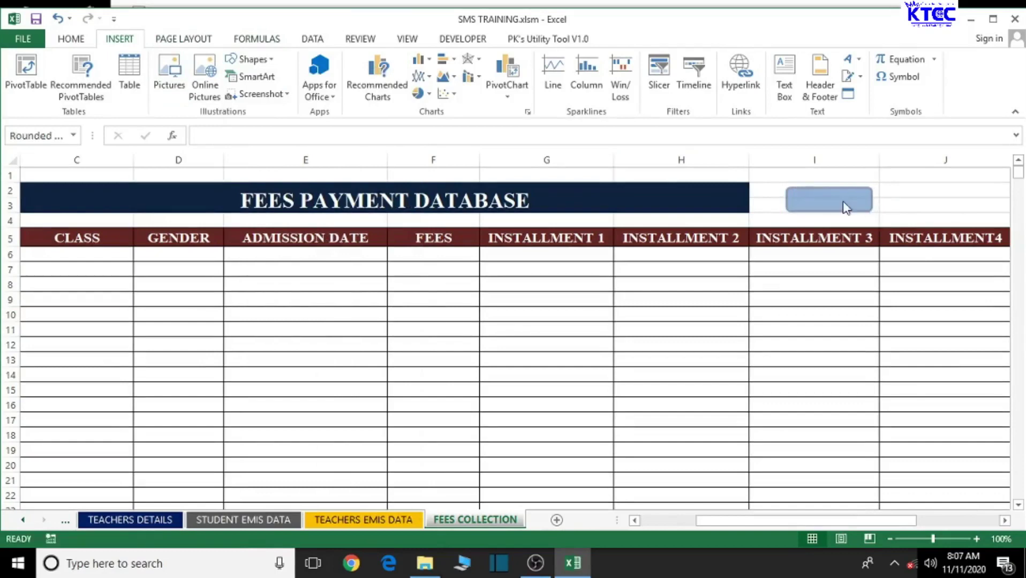
{"action": "right_click", "coordinate": [836, 200]}
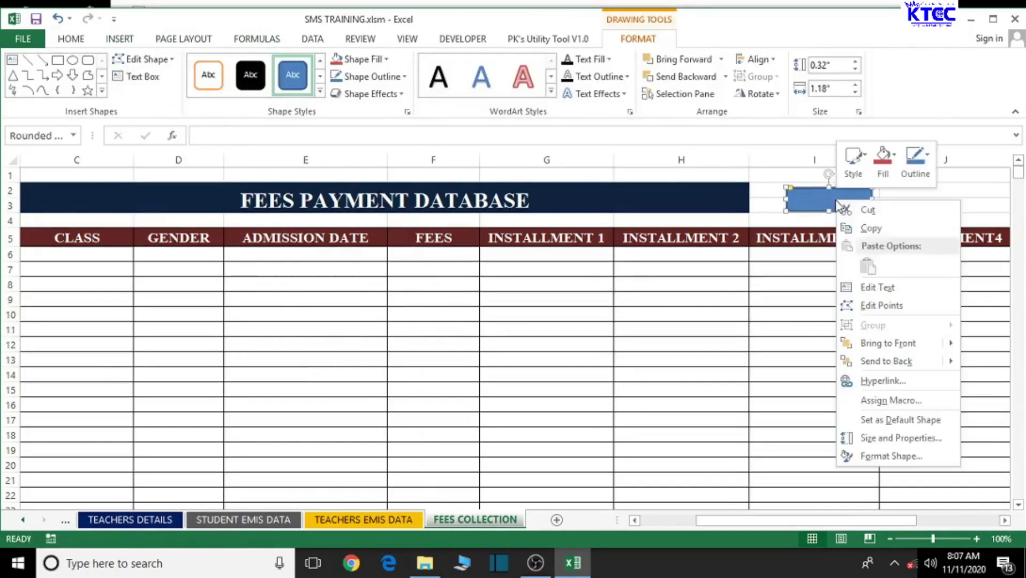
{"action": "left_click", "coordinate": [874, 284]}
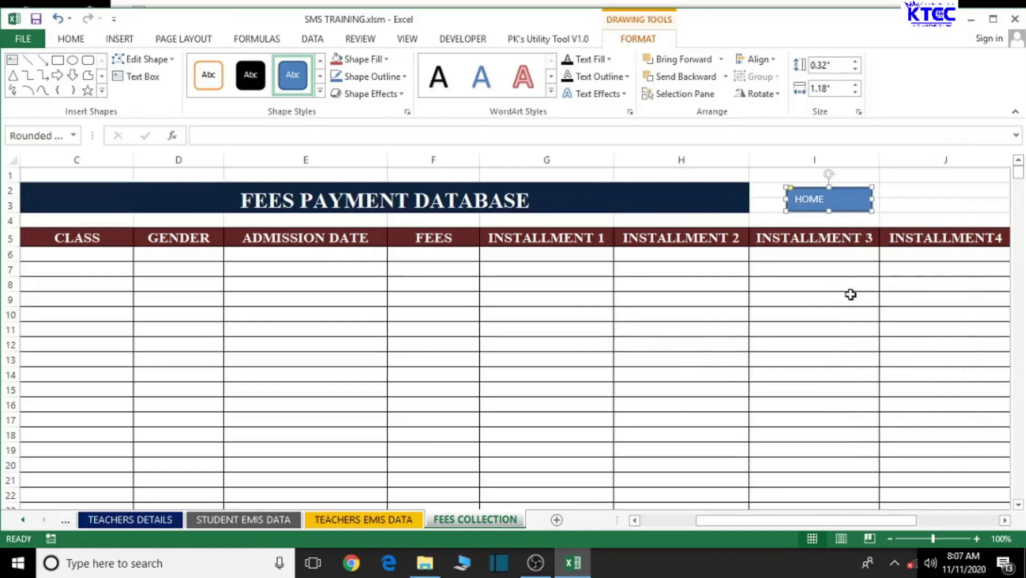
- Format the HOME shape's text as bold Times New Roman, centred horizontally
{"action": "double_click", "coordinate": [824, 196]}
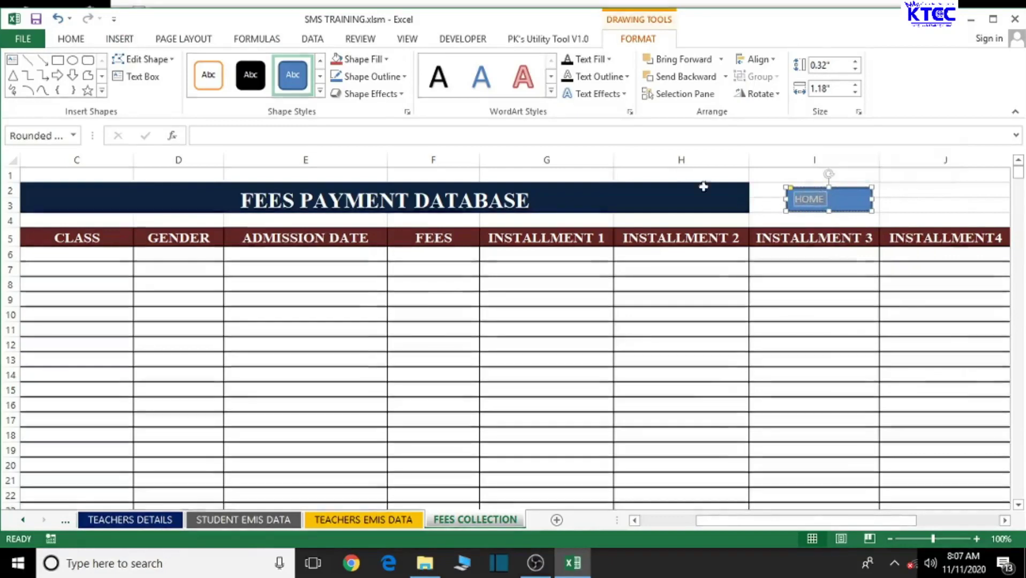
{"action": "left_click", "coordinate": [71, 40]}
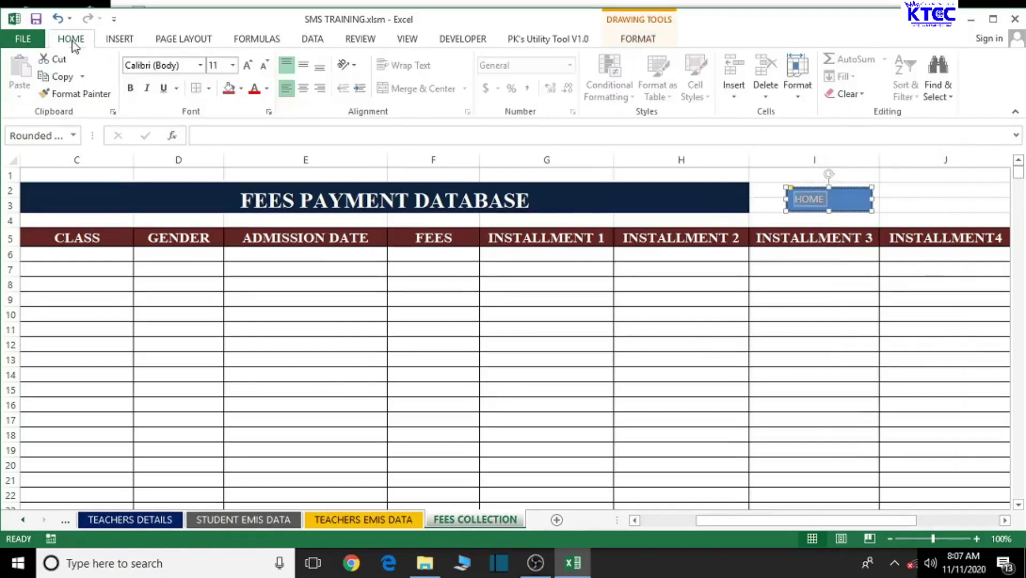
{"action": "left_click", "coordinate": [303, 88]}
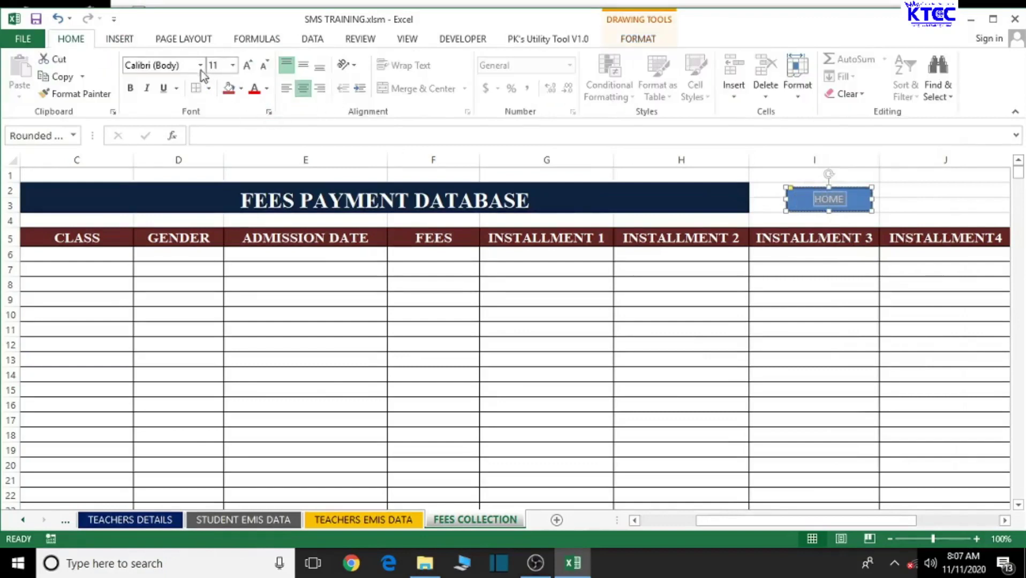
{"action": "left_click", "coordinate": [179, 65]}
{"action": "type", "text": "Times New Roma"}
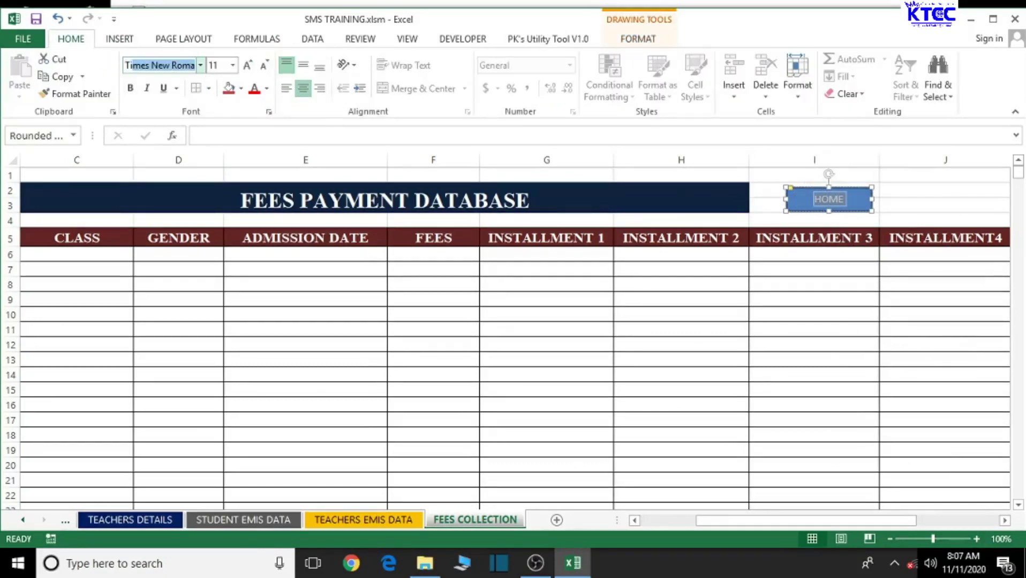
{"action": "key", "text": "Return"}
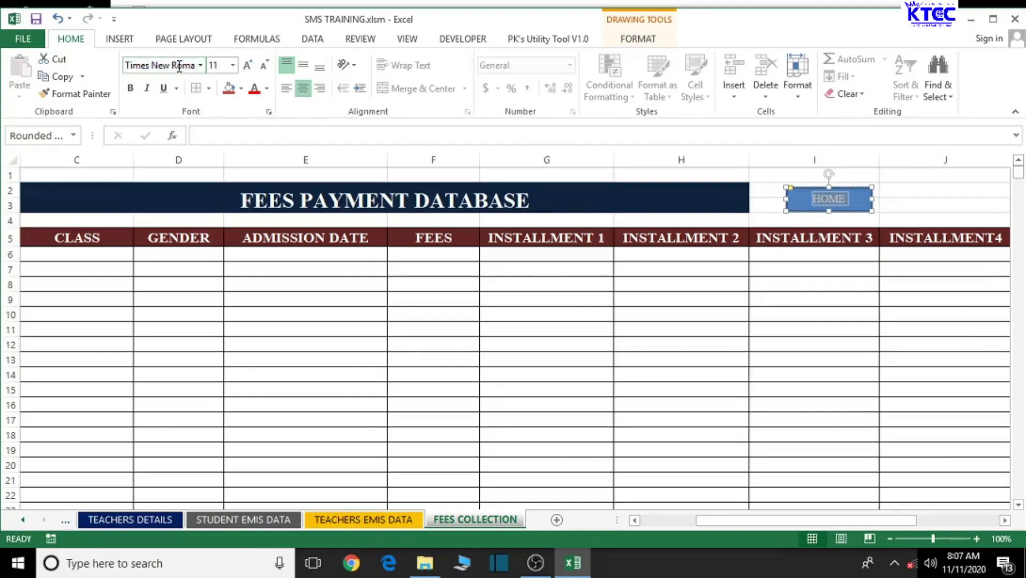
{"action": "left_click", "coordinate": [131, 88]}
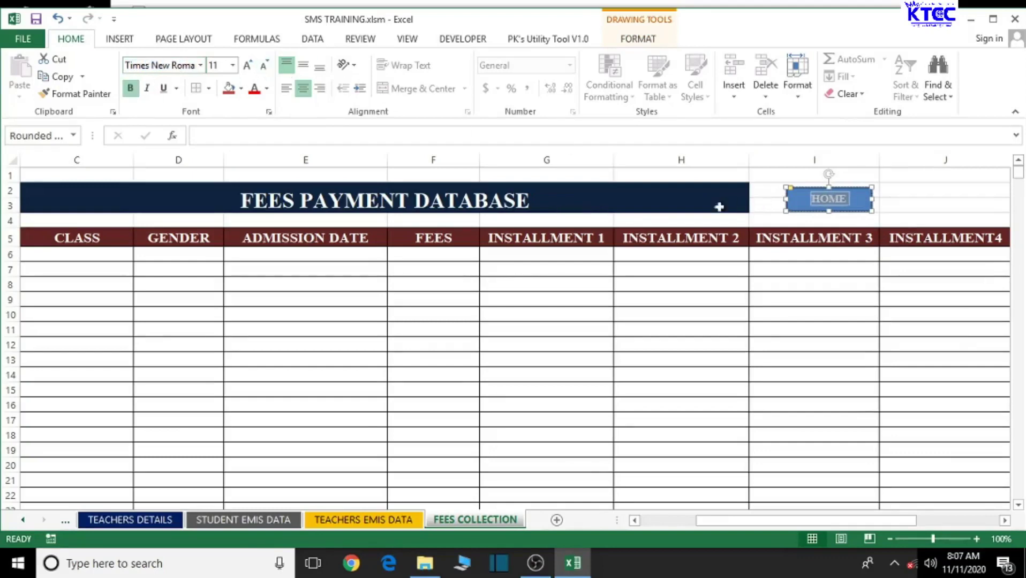
{"action": "left_click", "coordinate": [814, 328]}
- Apply the light grey preset shape style from the fourth style row to the HOME shape
{"action": "left_click", "coordinate": [854, 201]}
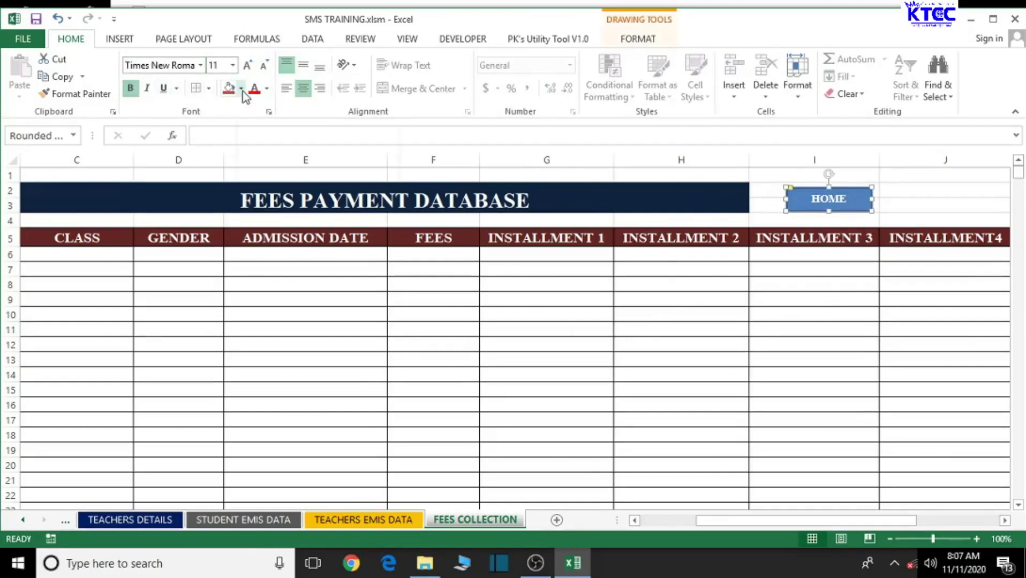
{"action": "left_click", "coordinate": [638, 41]}
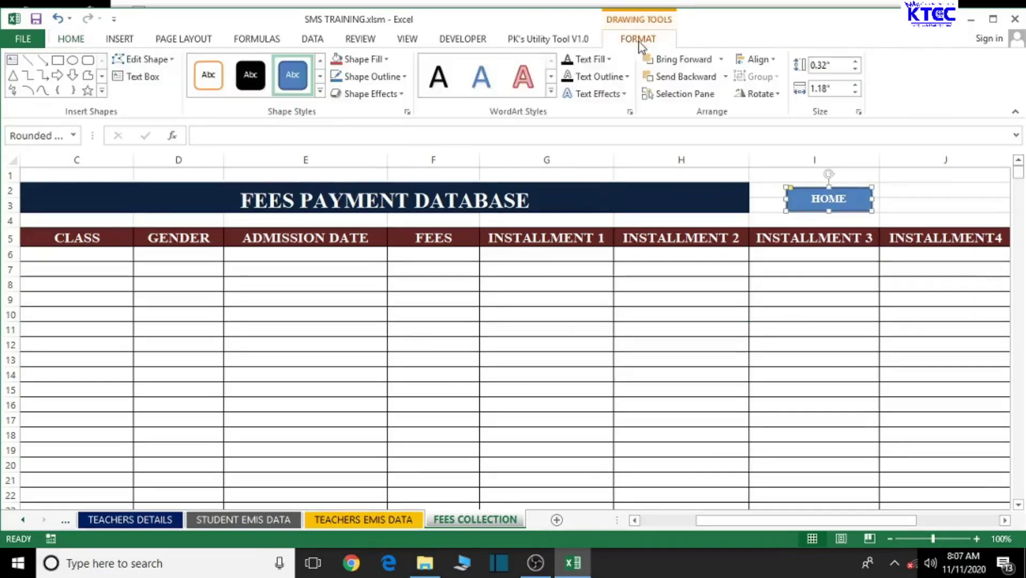
{"action": "left_click", "coordinate": [319, 90]}
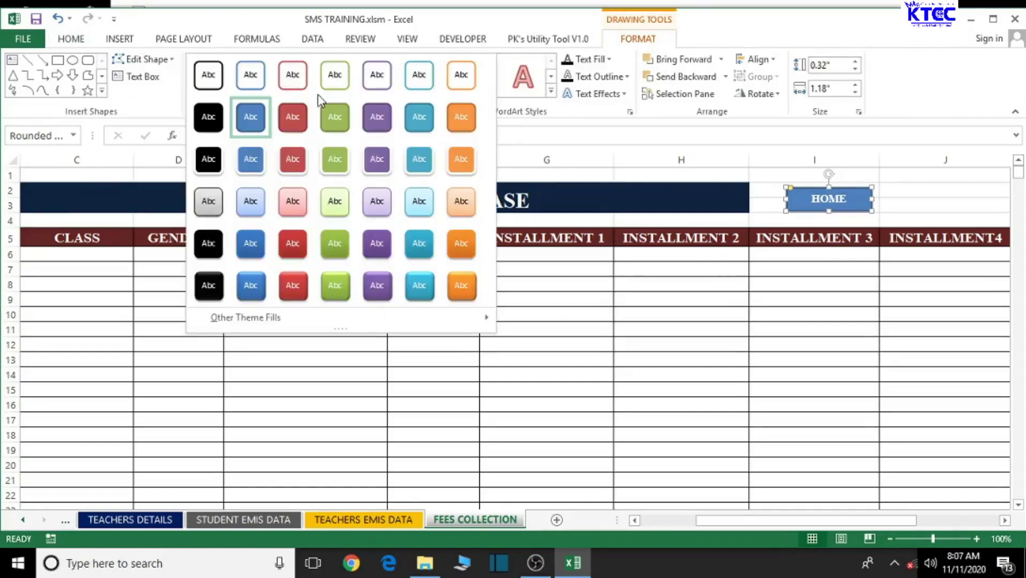
{"action": "left_click", "coordinate": [210, 206]}
{"action": "left_click", "coordinate": [670, 377]}
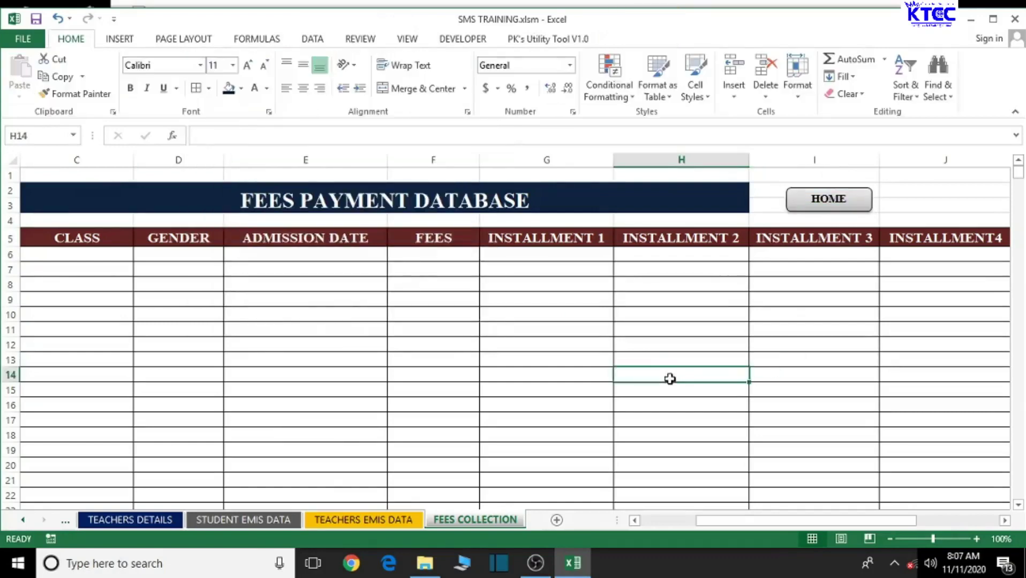
- Hyperlink the HOME shape to the HOME sheet within this workbook
{"action": "right_click", "coordinate": [837, 204]}
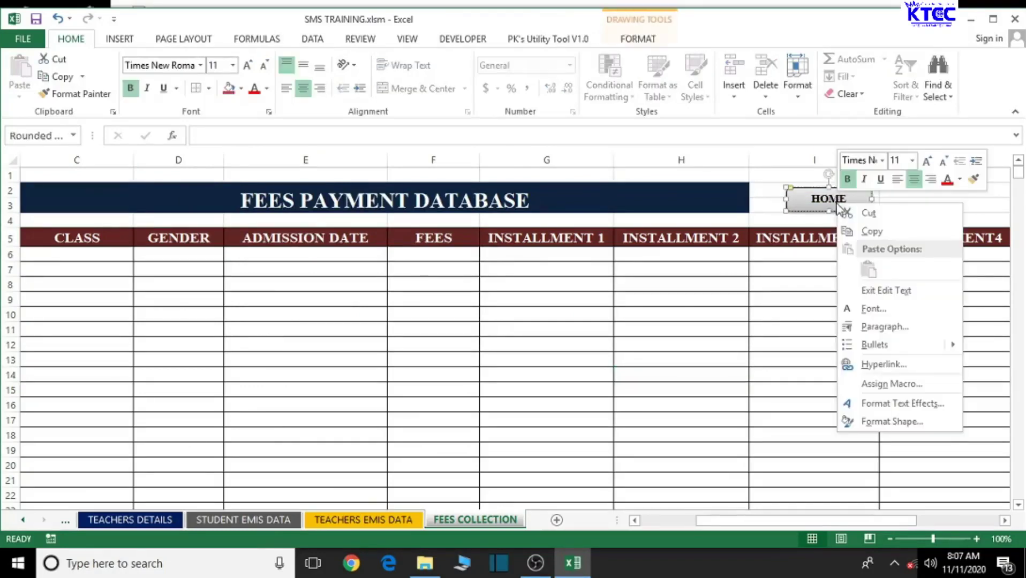
{"action": "left_click", "coordinate": [874, 370]}
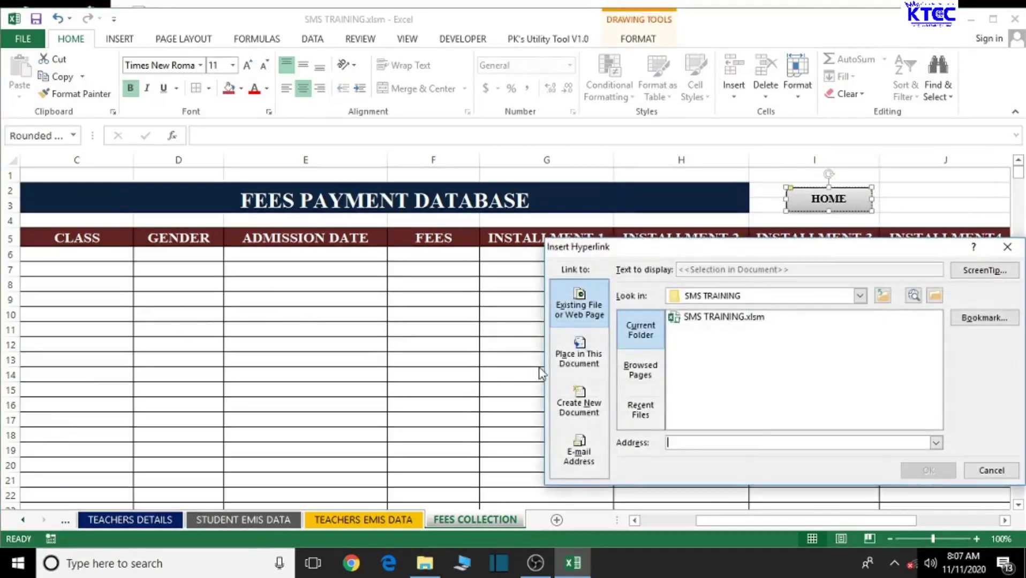
{"action": "left_click", "coordinate": [563, 352]}
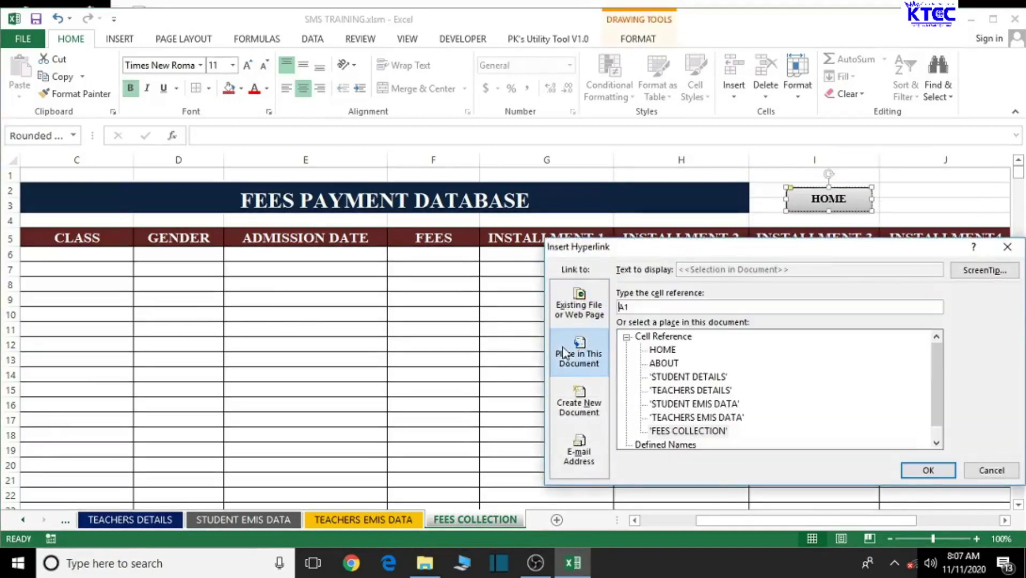
{"action": "left_click", "coordinate": [657, 350]}
{"action": "left_click", "coordinate": [928, 470]}
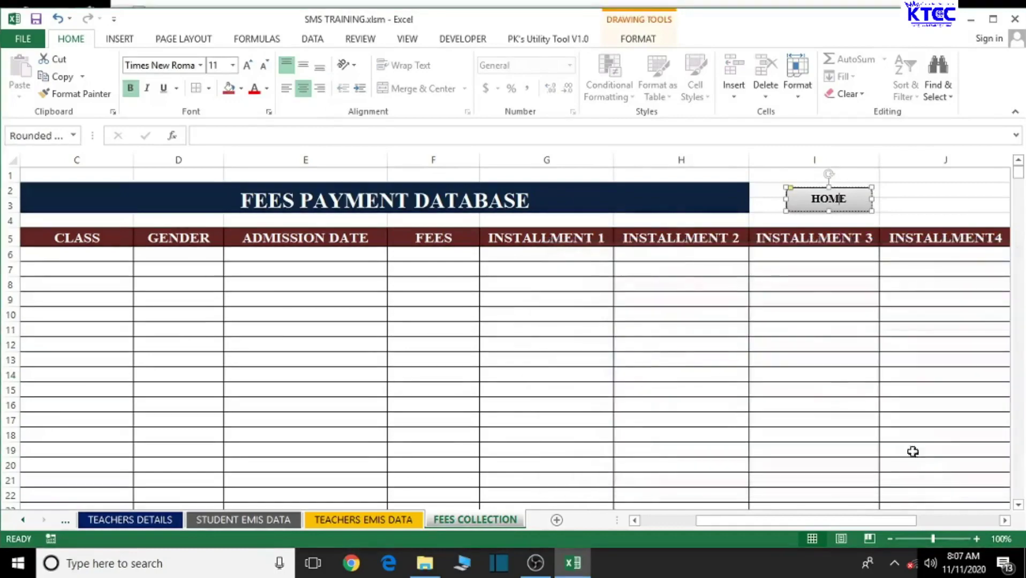
- Test the HOME shape's hyperlink to the HOME sheet, and return to the FEES COLLECTION sheet
{"action": "left_click", "coordinate": [865, 402]}
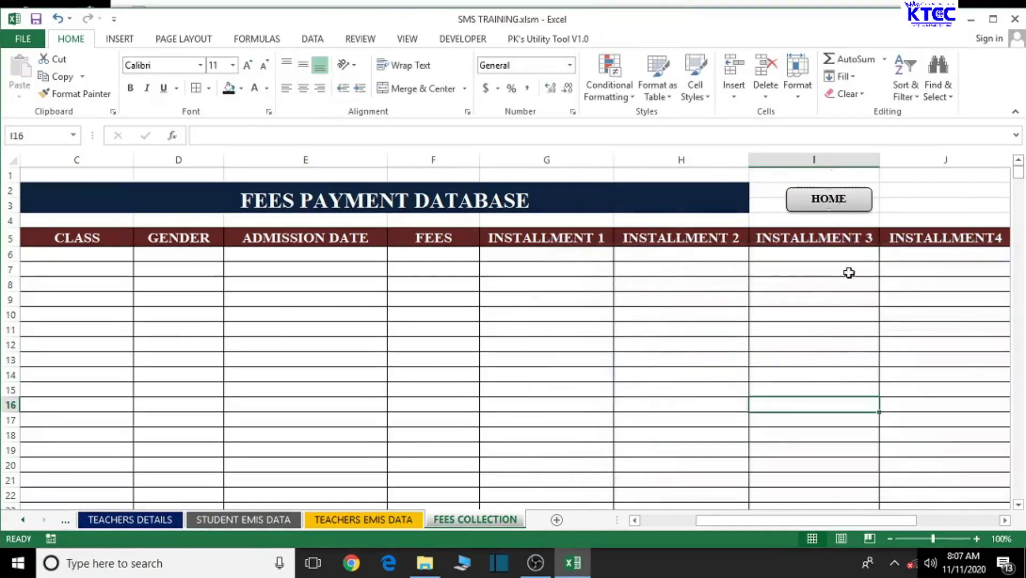
{"action": "left_click", "coordinate": [829, 202]}
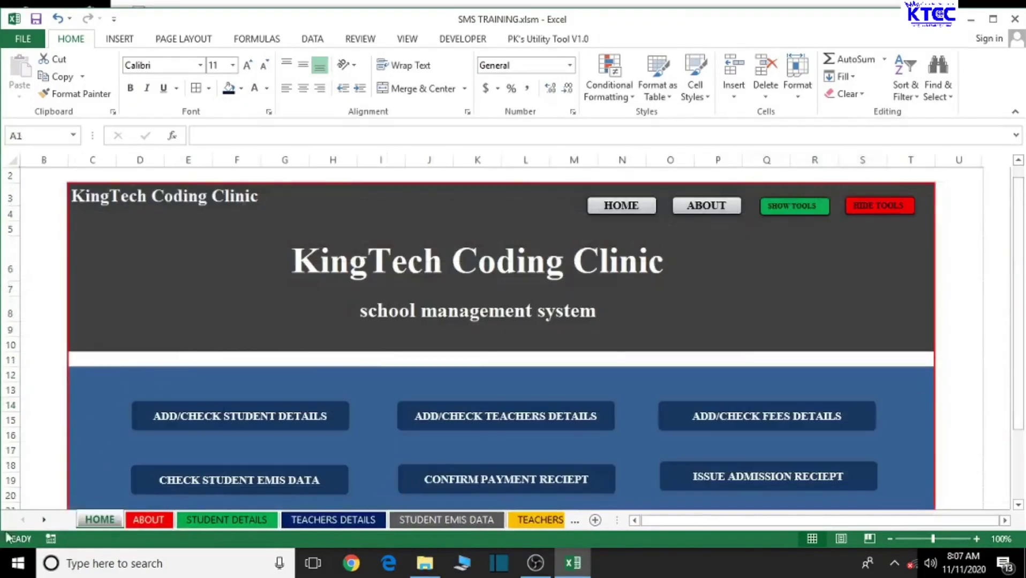
{"action": "left_click", "coordinate": [43, 517]}
{"action": "left_click", "coordinate": [42, 518]}
{"action": "left_click", "coordinate": [42, 518]}
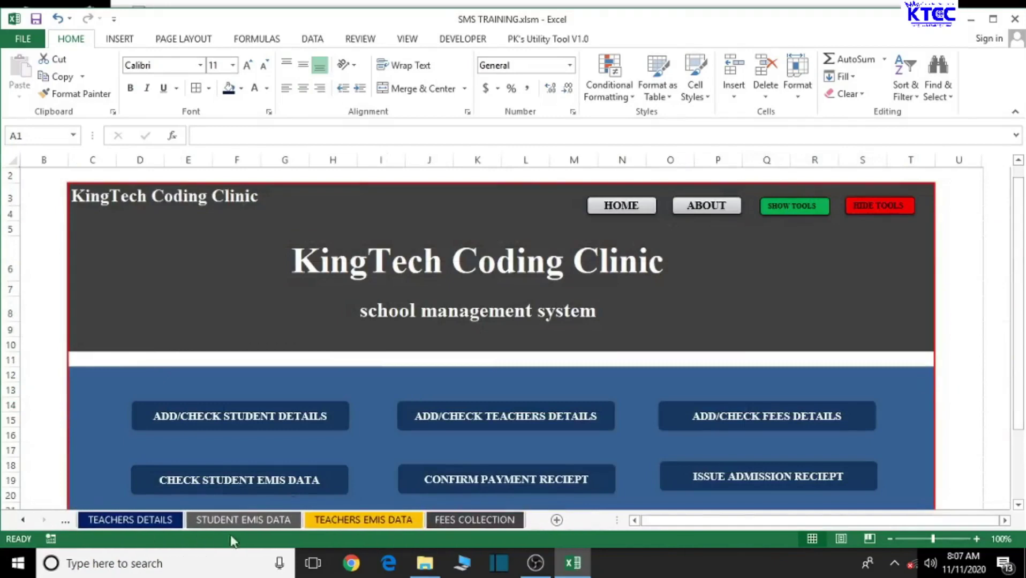
{"action": "left_click", "coordinate": [512, 520]}
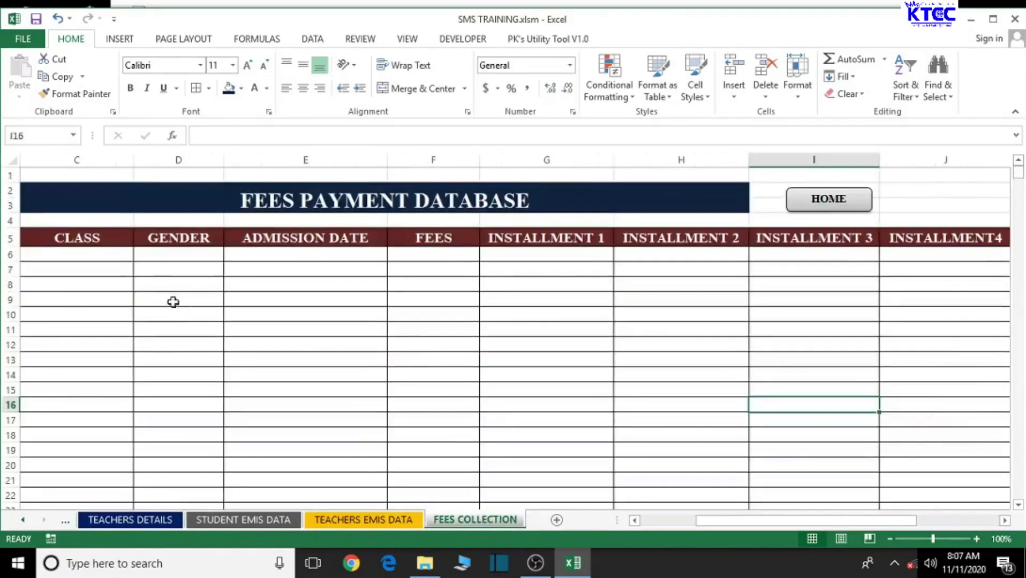
- Fill the bordered table body below the headers, from A6 across to column M, with a light purple theme colour
{"action": "left_click_drag", "start_coordinate": [717, 522], "coordinate": [660, 522]}
{"action": "left_click_drag", "start_coordinate": [41, 256], "coordinate": [923, 476]}
{"action": "scroll", "coordinate": [482, 378], "scroll_direction": "up", "scroll_amount": 19}
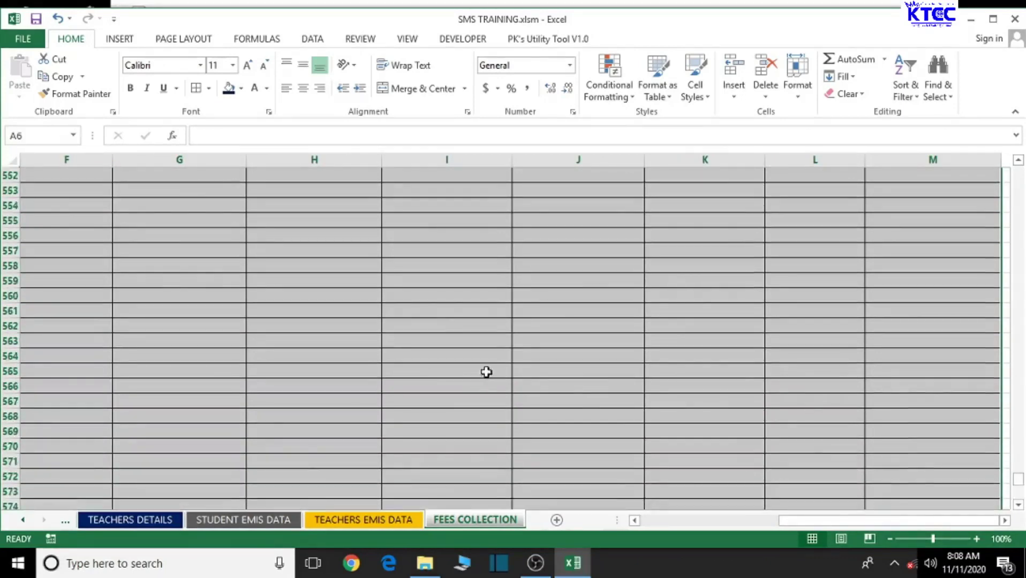
{"action": "scroll", "coordinate": [528, 356], "scroll_direction": "up", "scroll_amount": 13}
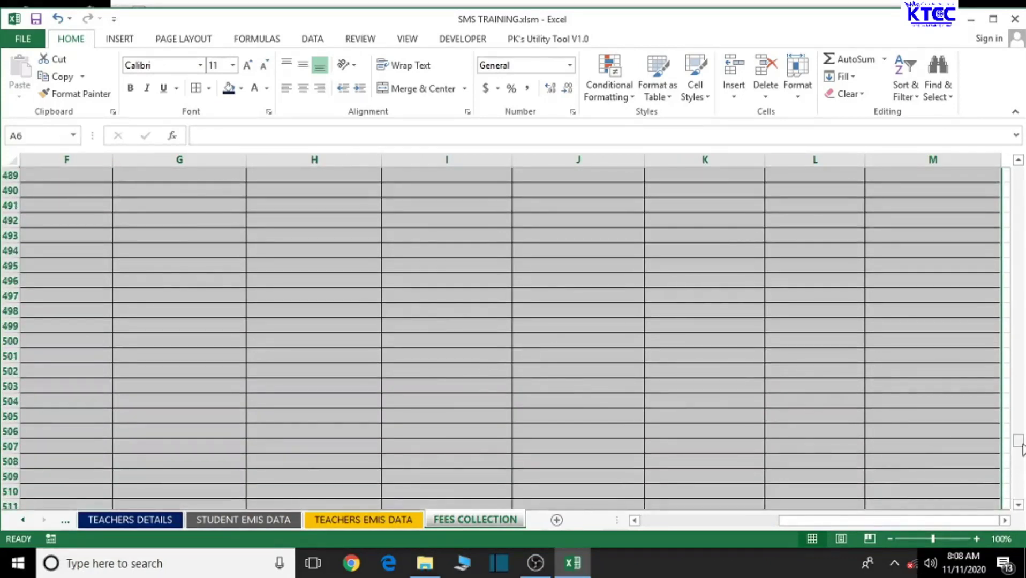
{"action": "left_click_drag", "start_coordinate": [1017, 440], "coordinate": [1017, 172]}
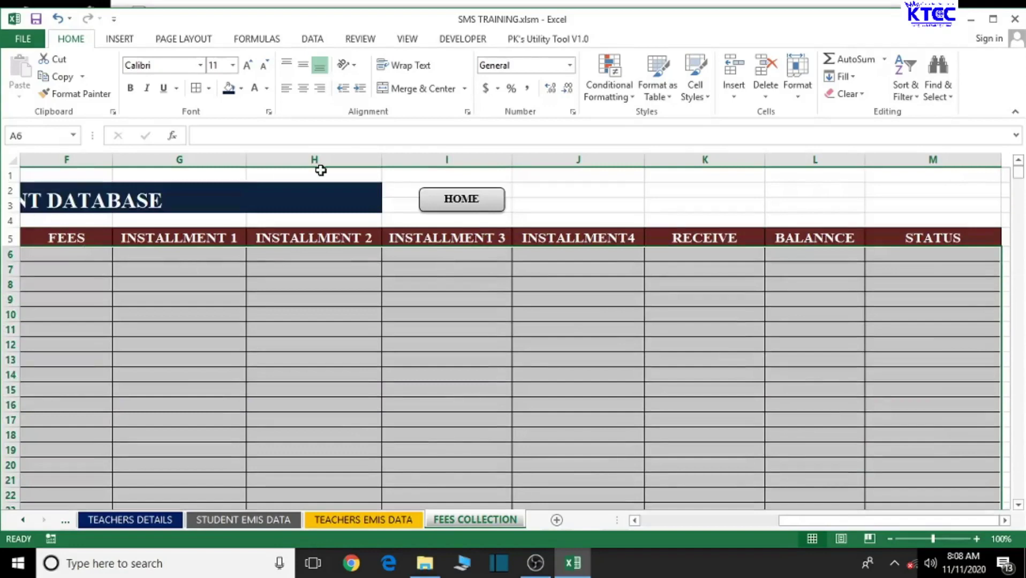
{"action": "left_click", "coordinate": [242, 89]}
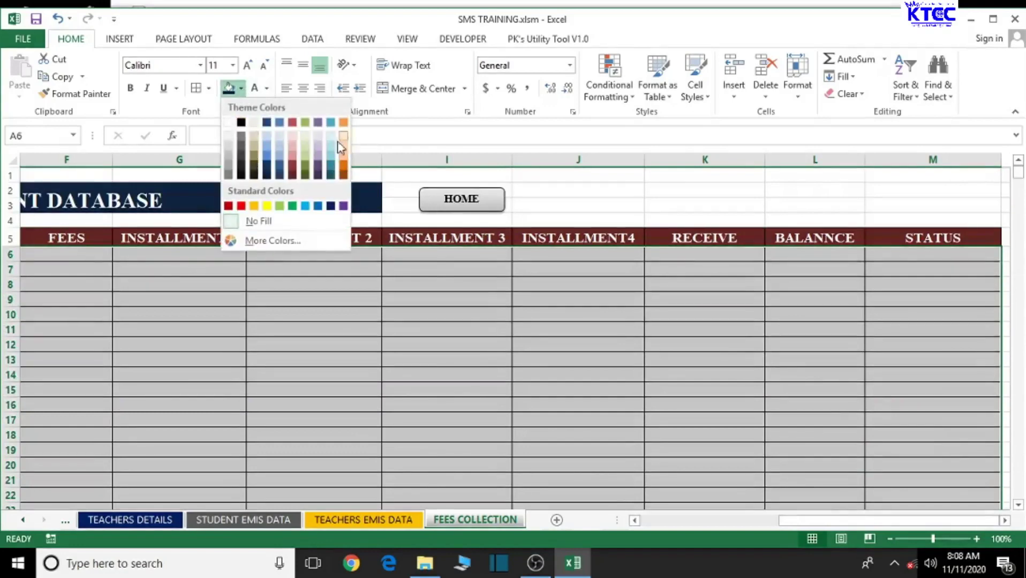
{"action": "left_click", "coordinate": [318, 147]}
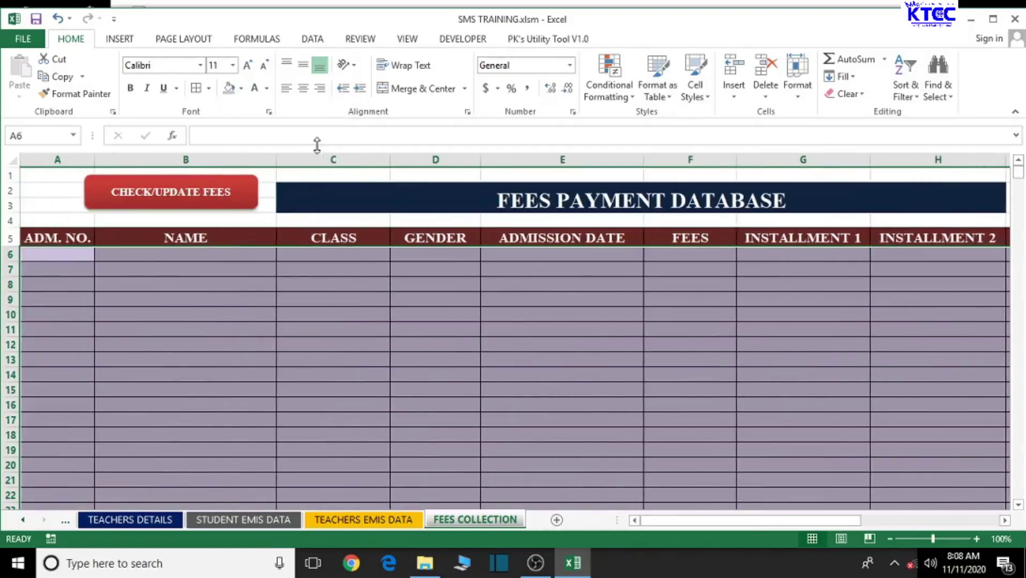
- Format the table body cells as bold Times New Roman, size 12, centred horizontally
{"action": "left_click", "coordinate": [160, 65]}
{"action": "type", "text": "T"}
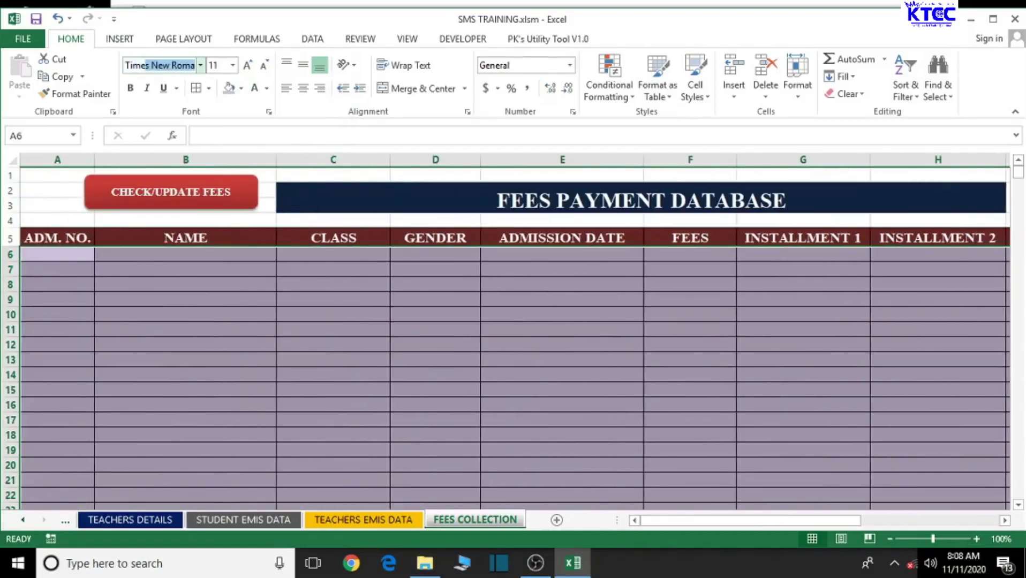
{"action": "type", "text": "ime"}
{"action": "key", "text": "Return"}
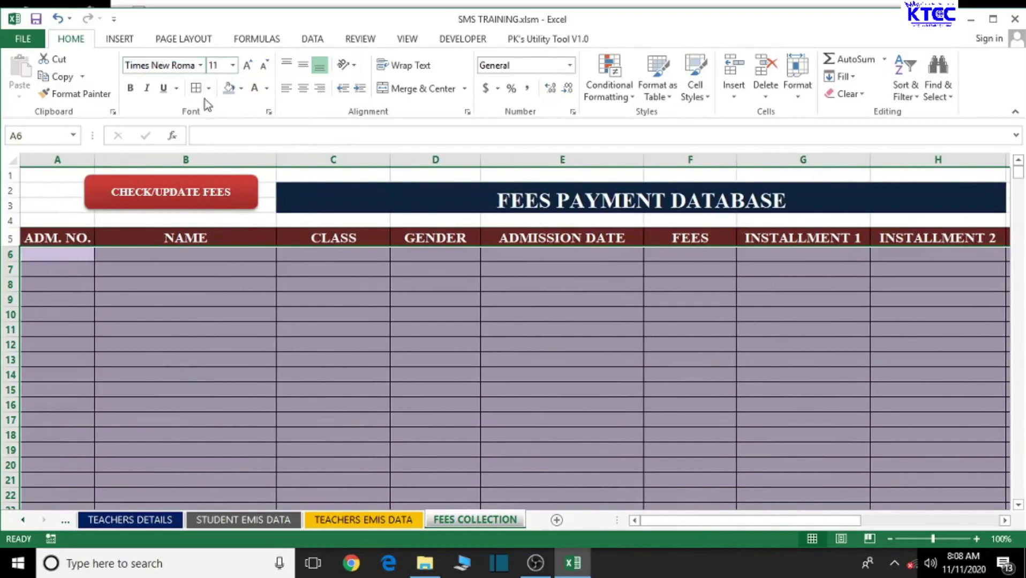
{"action": "left_click", "coordinate": [249, 66]}
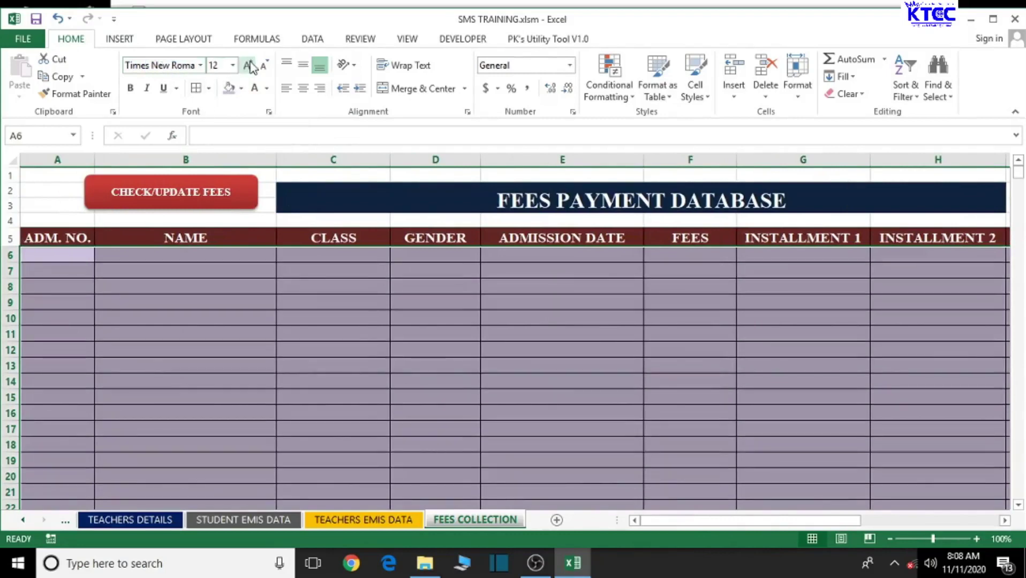
{"action": "left_click", "coordinate": [130, 87]}
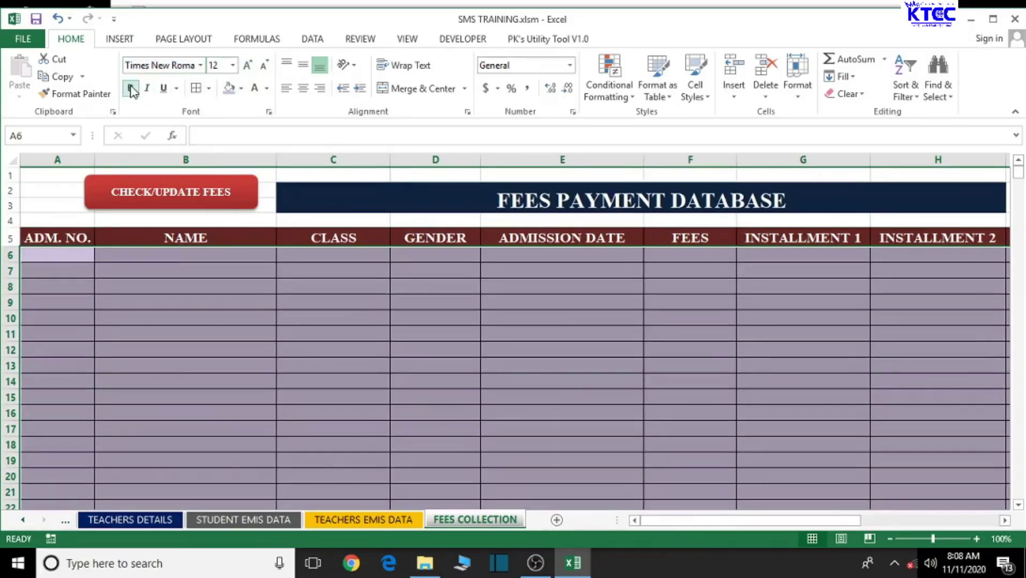
{"action": "left_click", "coordinate": [303, 93]}
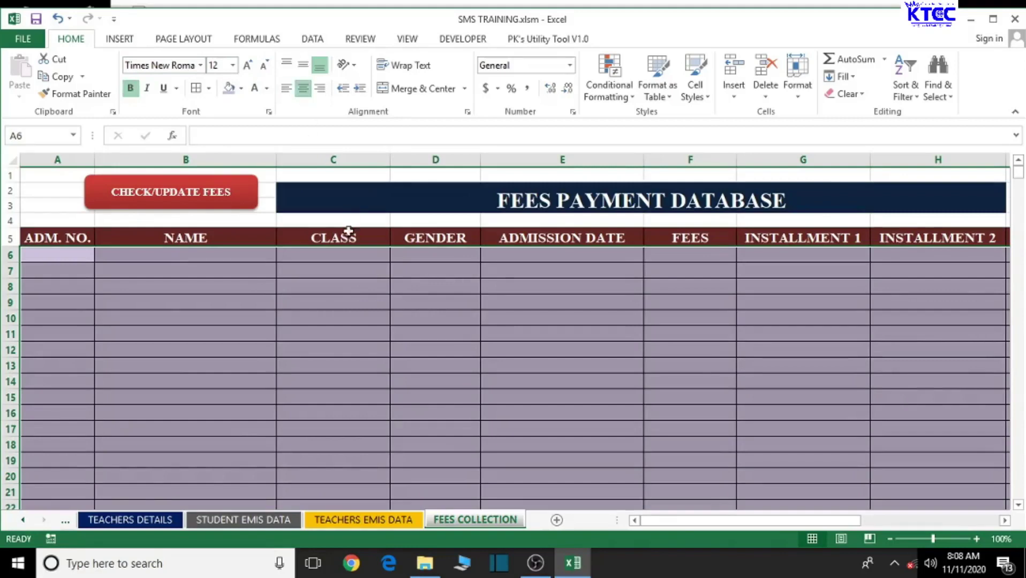
{"action": "left_click", "coordinate": [343, 260]}
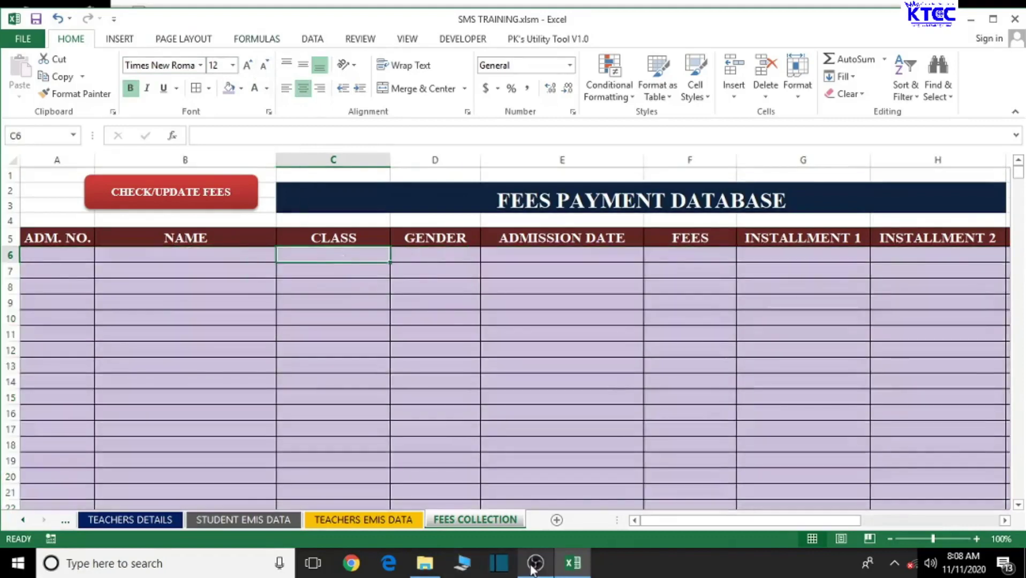
{"action": "mouse_move", "coordinate": [749, 521]}
{"action": "left_mouse_down"}
{"action": "mouse_move", "coordinate": [1009, 524]}
{"action": "mouse_move", "coordinate": [760, 520]}
{"action": "left_mouse_up"}
{"action": "mouse_move", "coordinate": [534, 576]}
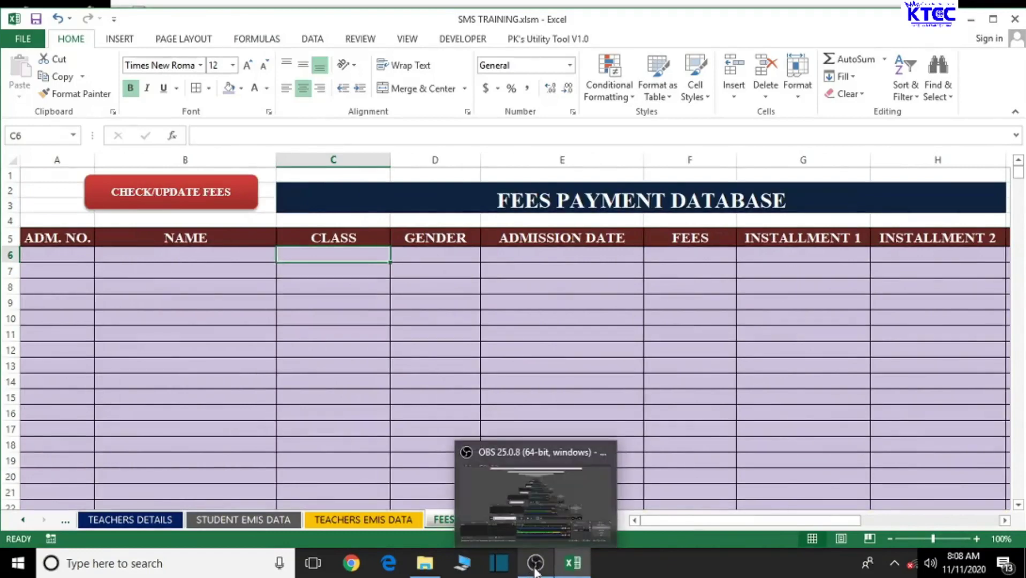